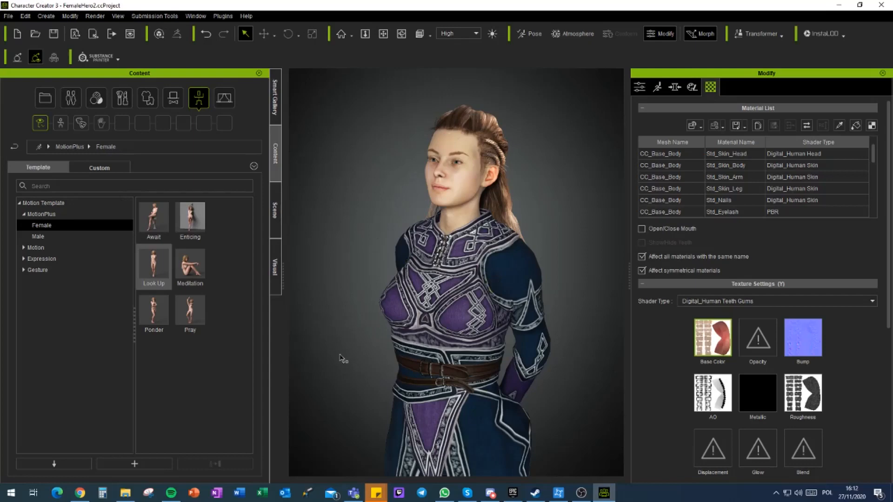
# Step: Compare the Single Material and Multi-material UV types for the game base conversion, and leave without converting the character
pyautogui.click(639, 87)
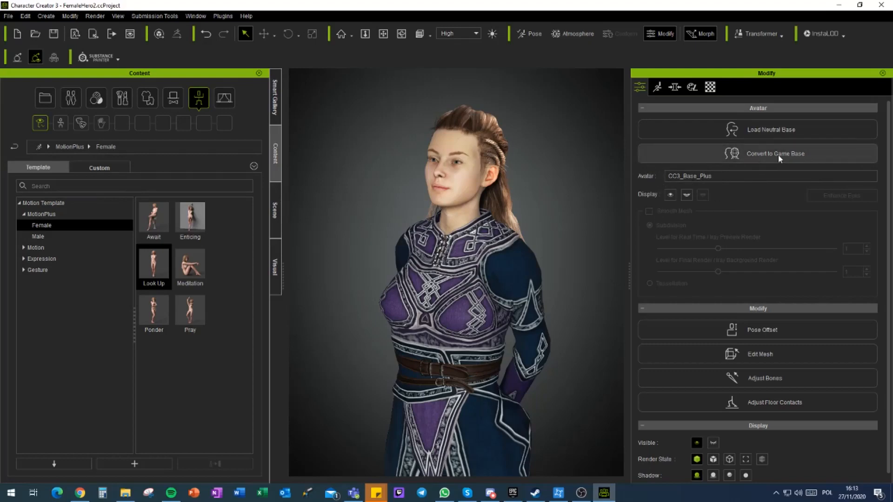
pyautogui.click(745, 157)
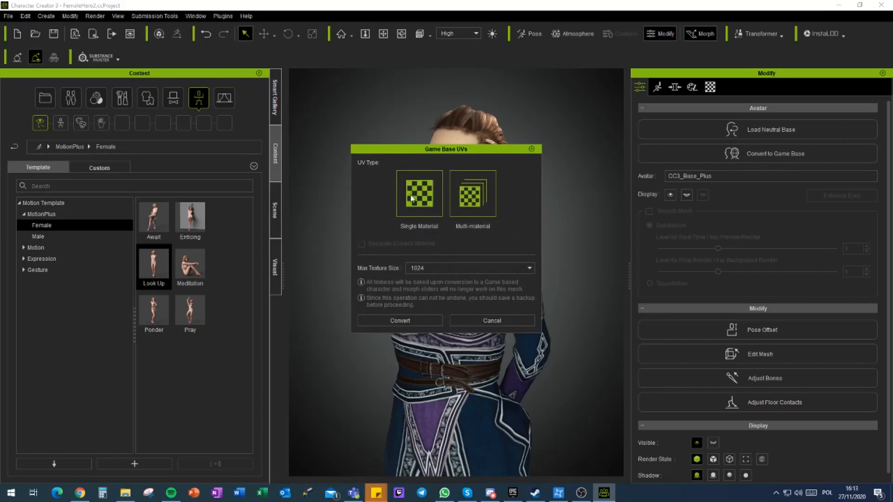
pyautogui.click(469, 197)
pyautogui.click(403, 225)
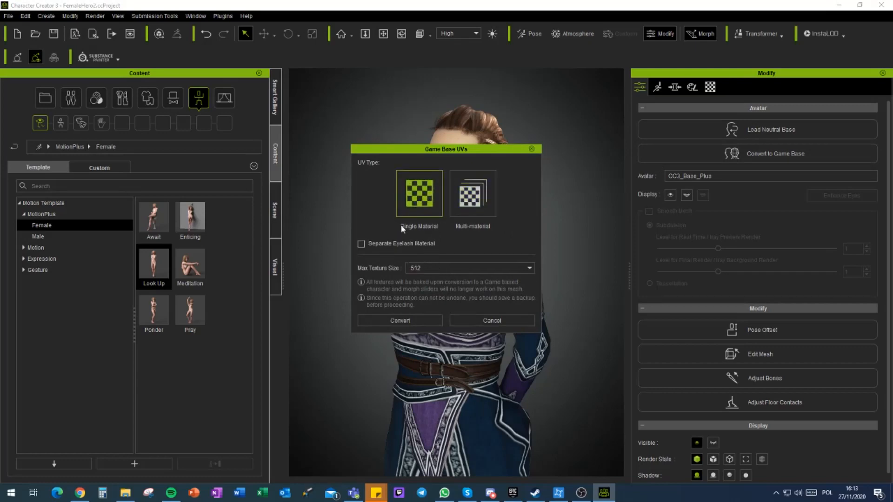
pyautogui.click(461, 196)
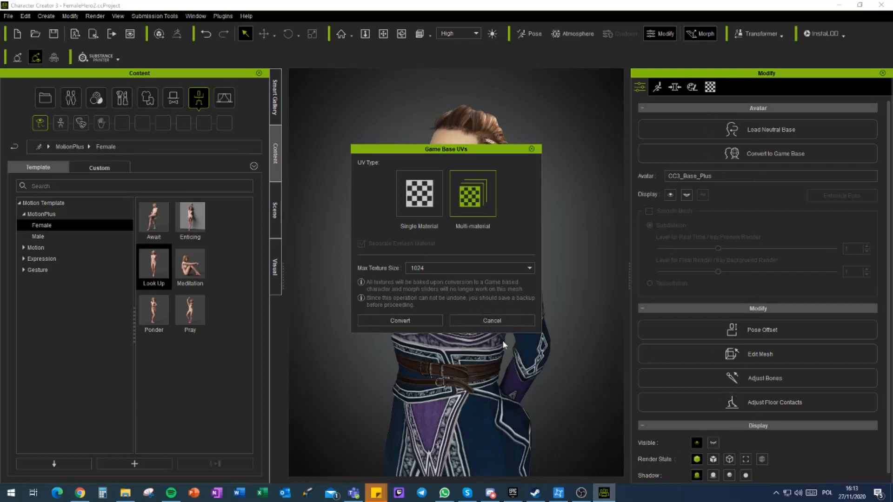
pyautogui.click(492, 320)
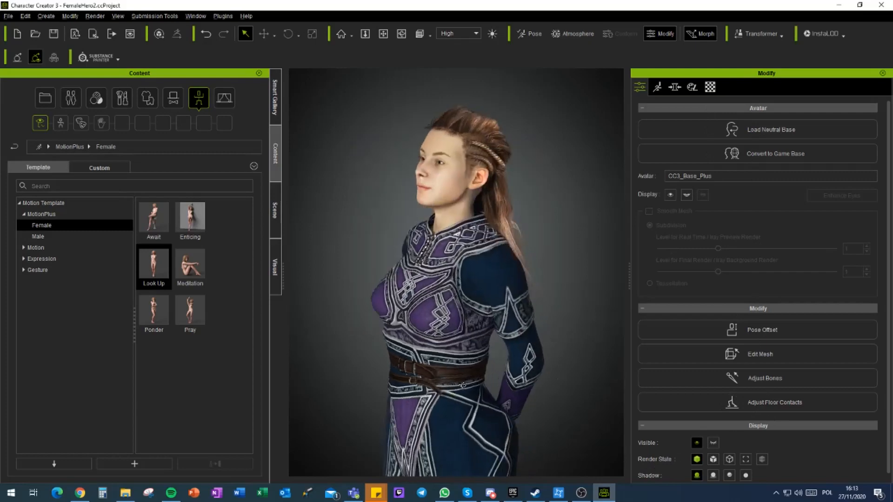
# Step: Examine the character in the blue and purple outfit from several sides, and the armored character in FemaleHero3
pyautogui.moveTo(463, 386); pyautogui.dragTo(298, 376, button='right')
pyautogui.moveTo(593, 360); pyautogui.dragTo(291, 370, button='right')
pyautogui.moveTo(503, 372); pyautogui.dragTo(577, 379, button='right')
pyautogui.moveTo(396, 378); pyautogui.dragTo(496, 389, button='right')
pyautogui.scroll(-5, 409, 396)
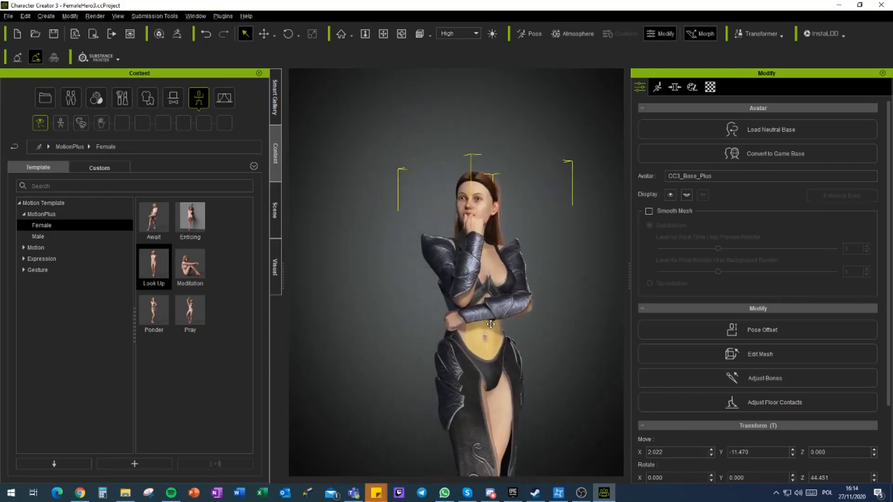
pyautogui.moveTo(491, 325); pyautogui.dragTo(360, 359, button='right')
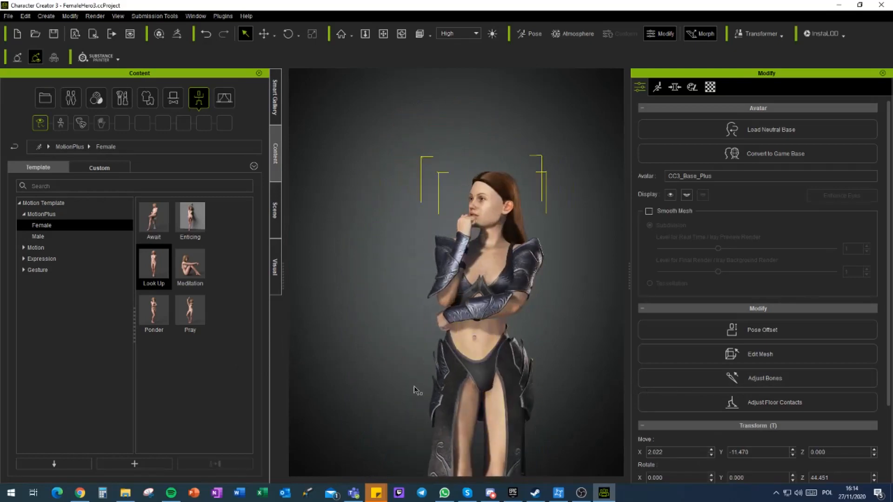
pyautogui.scroll(-3, 409, 430)
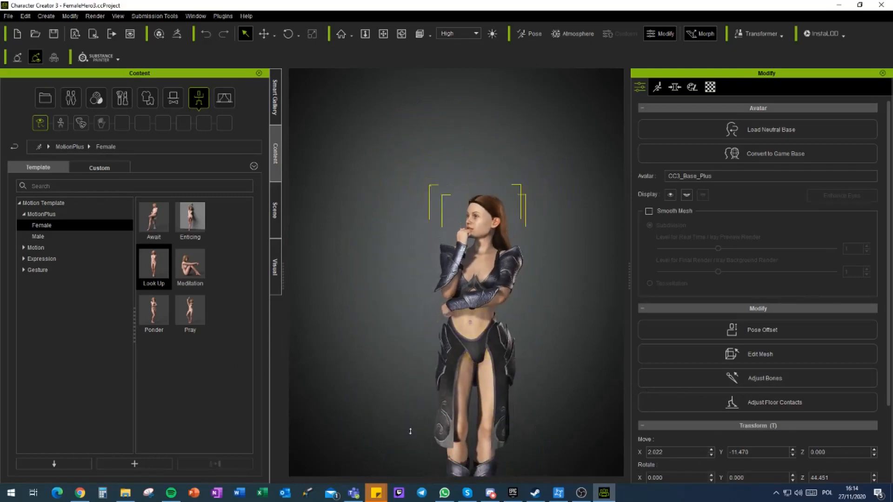
pyautogui.scroll(-2, 410, 432)
pyautogui.scroll(4, 457, 426)
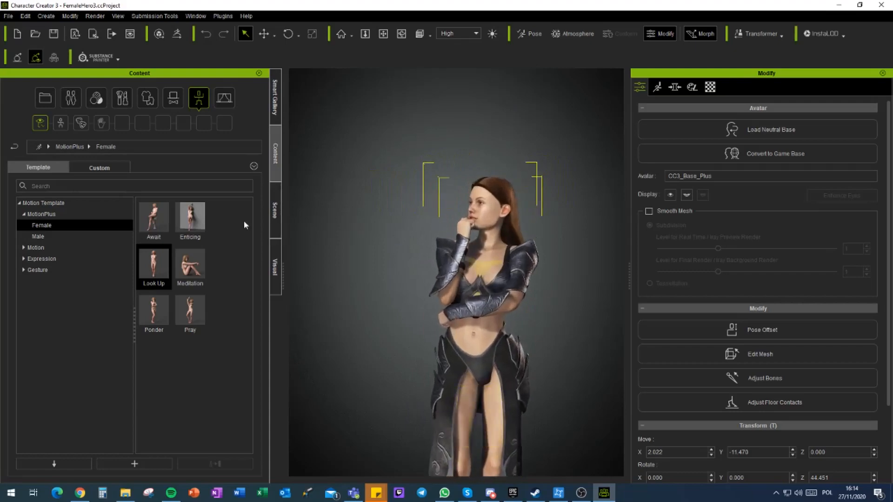
# Step: Try the female Await and Enticing poses on the armored character and check each from several sides
pyautogui.moveTo(156, 220); pyautogui.dragTo(443, 271)
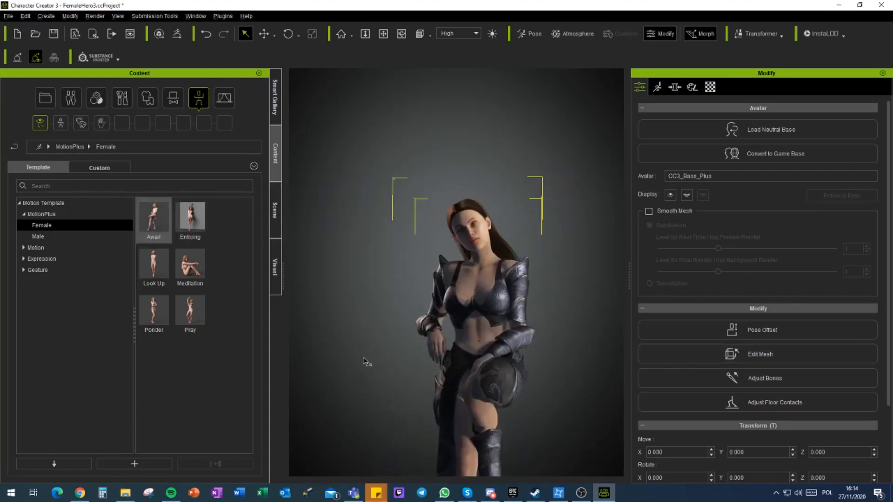
pyautogui.moveTo(365, 362); pyautogui.dragTo(510, 409, button='right')
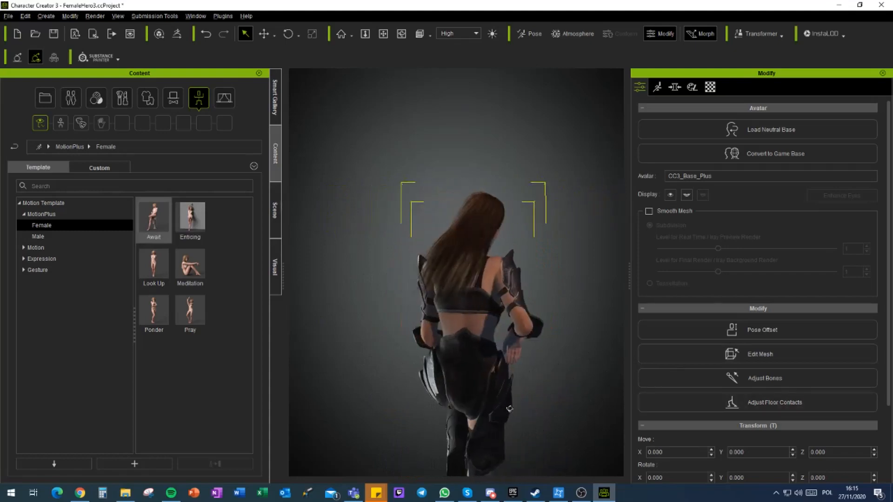
pyautogui.moveTo(353, 387); pyautogui.dragTo(639, 407, button='right')
pyautogui.moveTo(321, 372); pyautogui.dragTo(483, 387, button='right')
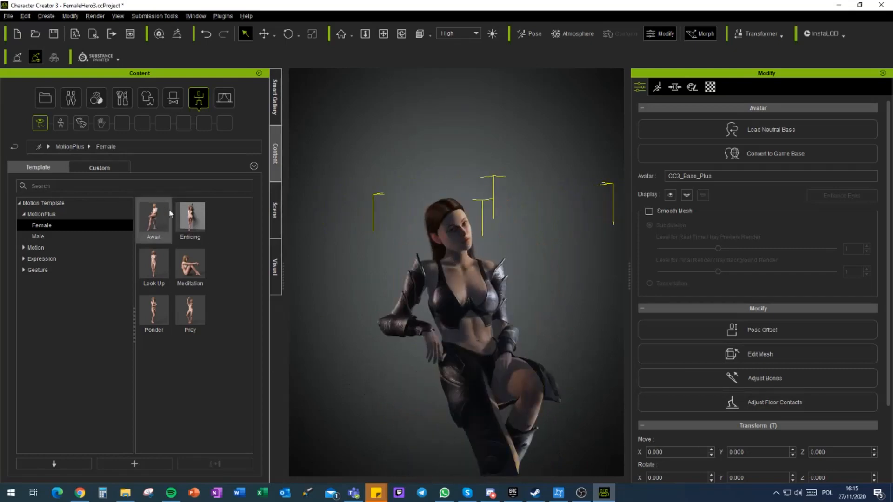
pyautogui.moveTo(190, 219); pyautogui.dragTo(469, 303)
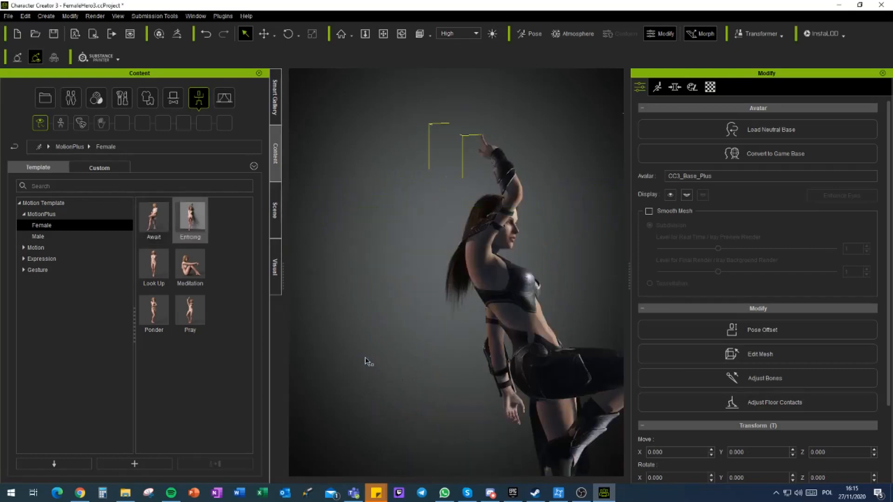
pyautogui.moveTo(587, 341); pyautogui.dragTo(310, 361, button='right')
pyautogui.moveTo(487, 360); pyautogui.dragTo(646, 383, button='right')
pyautogui.moveTo(551, 388); pyautogui.dragTo(275, 392, button='right')
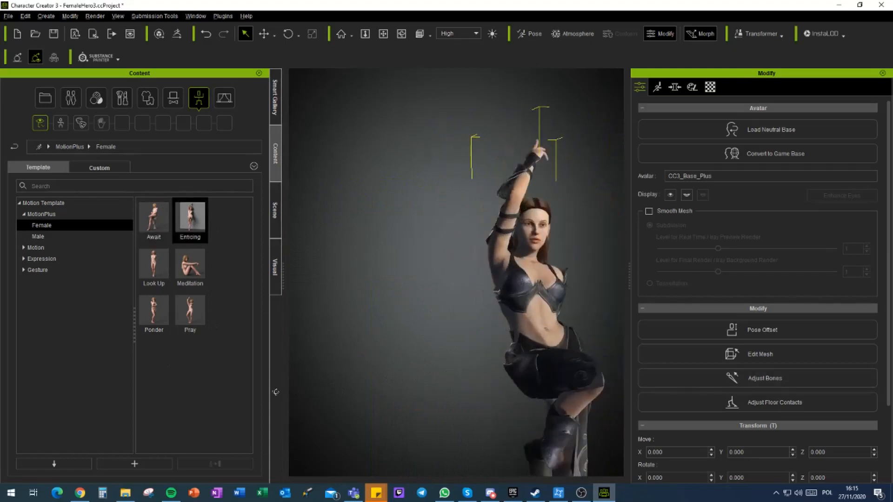
# Step: Apply the female Ponder pose to the armored character
pyautogui.moveTo(154, 309); pyautogui.dragTo(415, 337)
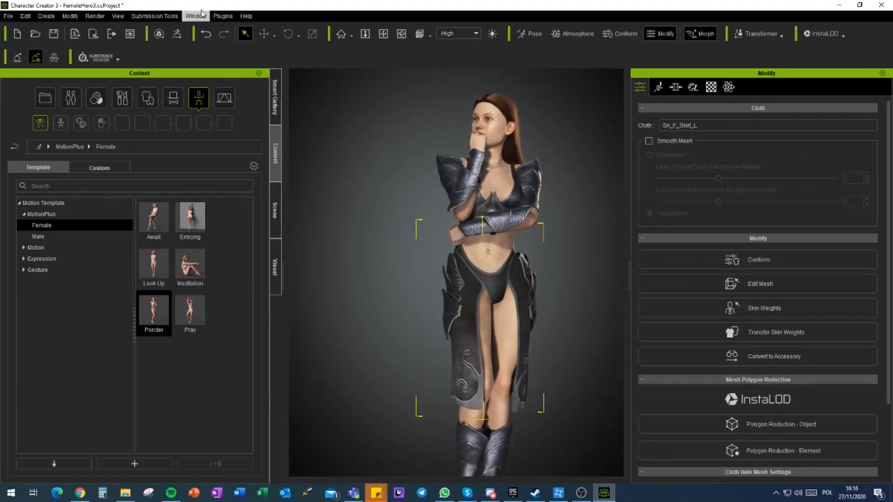
# Step: Open the web page for the Character Creator & iClone Auto Setup tool for Unreal and review the Version 1.1 download details
pyautogui.click(220, 16)
pyautogui.moveTo(252, 35)
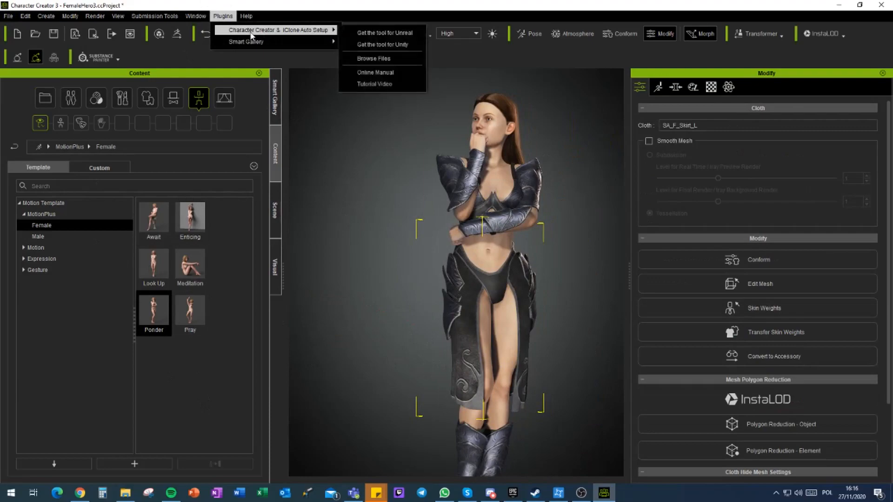
pyautogui.click(406, 34)
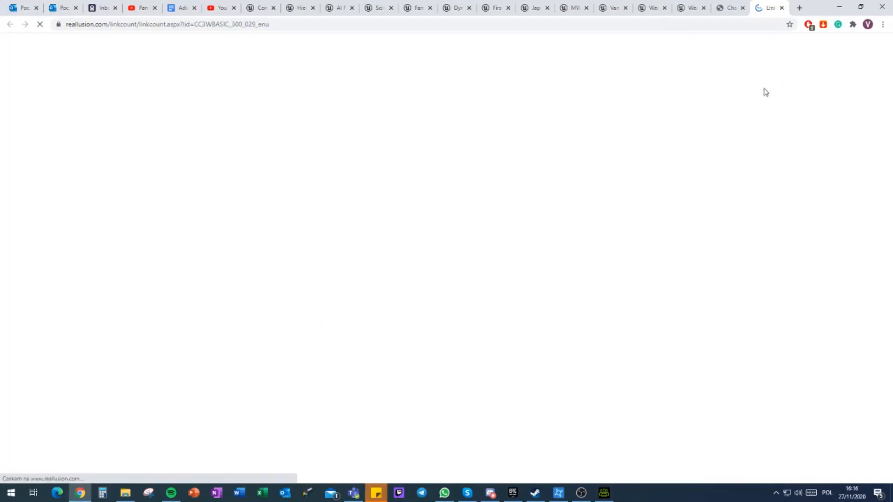
pyautogui.scroll(-3, 329, 229)
pyautogui.scroll(-3, 309, 214)
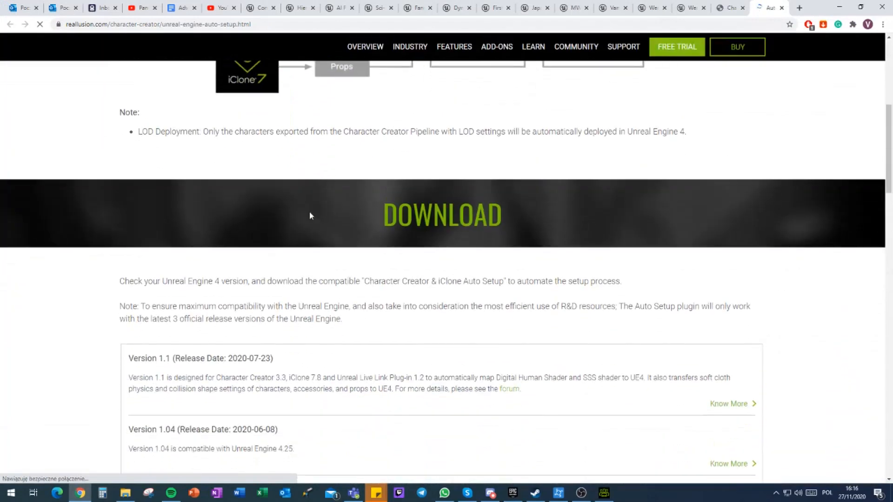
pyautogui.scroll(-5, 234, 147)
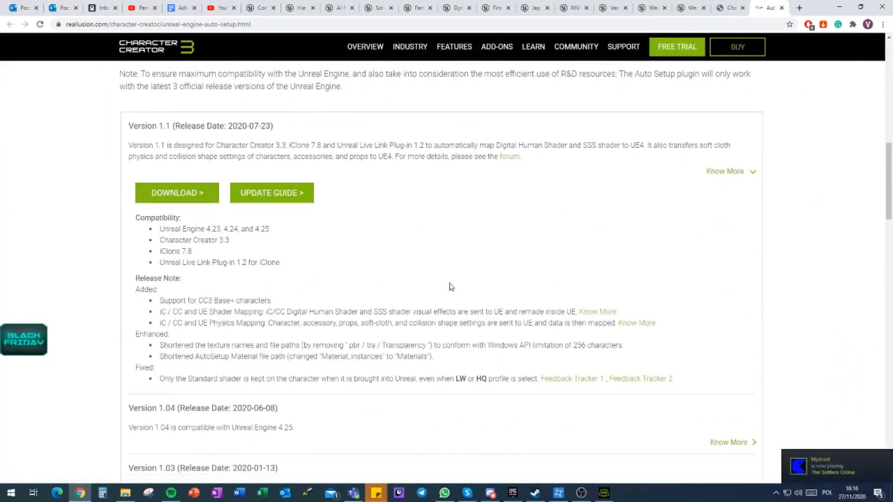
# Step: Switch to File Explorer and examine the Content and Plugins folders inside Auto Setup 1.1 for Unreal 4.25
pyautogui.hotkey('alt', 'Tab')
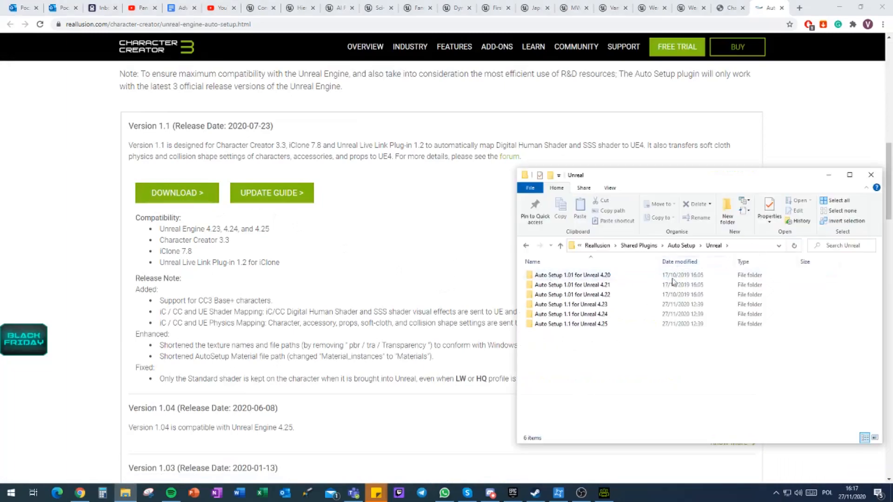
pyautogui.moveTo(682, 176); pyautogui.dragTo(527, 143)
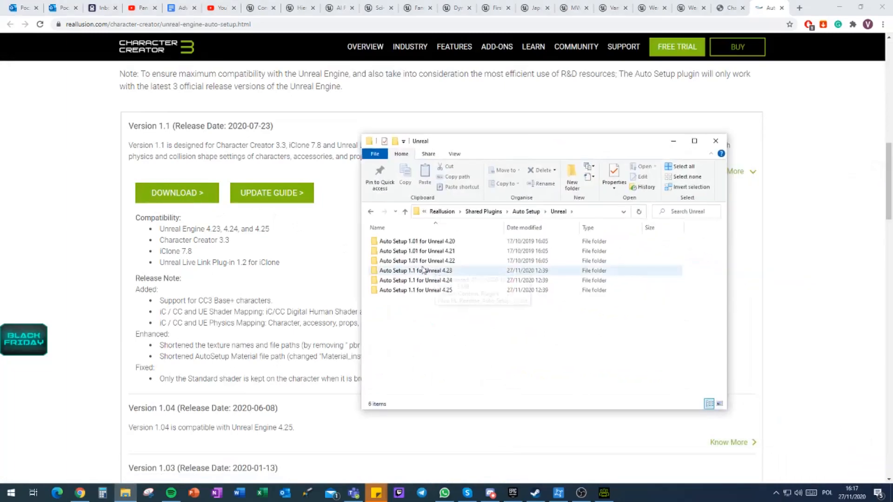
pyautogui.doubleClick(402, 293)
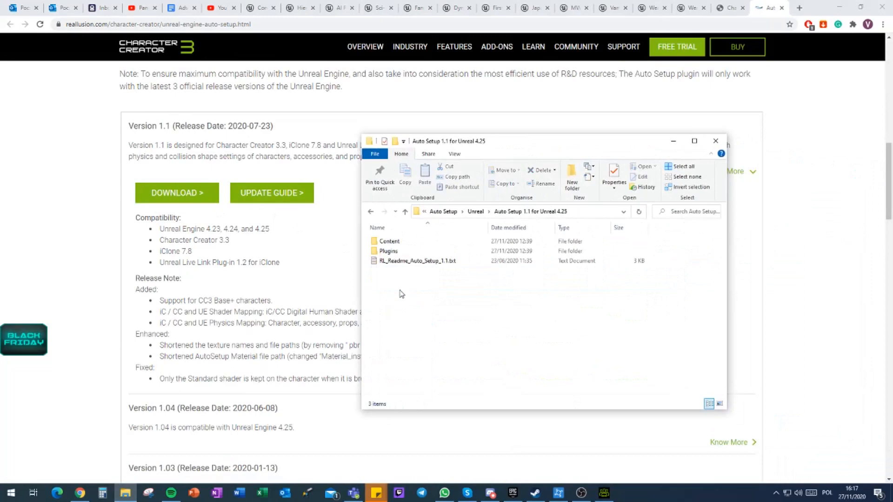
pyautogui.click(390, 243)
pyautogui.keyDown('ctrl'); pyautogui.click(390, 253); pyautogui.keyUp('ctrl')
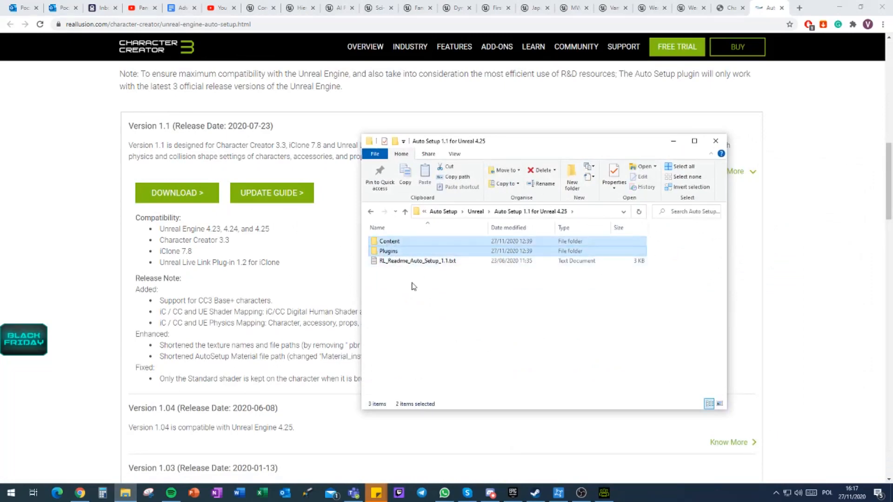
pyautogui.click(492, 310)
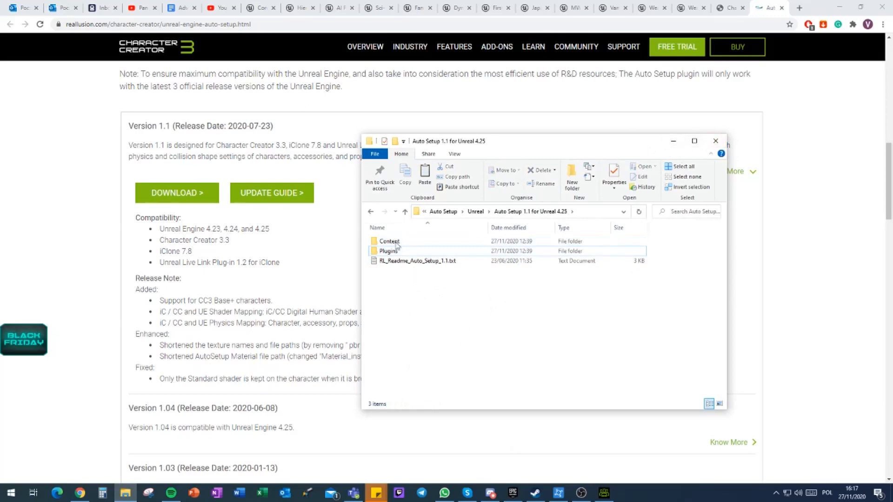
pyautogui.moveTo(386, 254)
# Step: Return to Character Creator and start an FBX (Clothed Character) export with the Unreal target tool preset
pyautogui.click(512, 493)
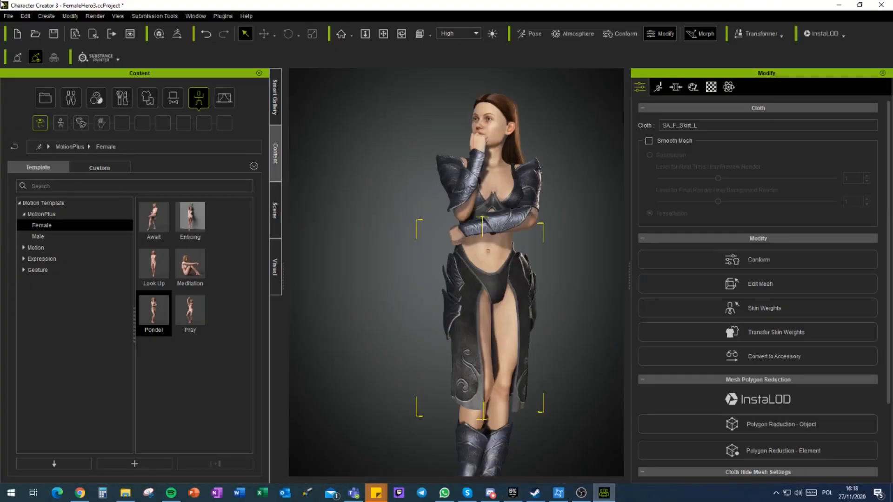
pyautogui.click(9, 17)
pyautogui.moveTo(64, 103)
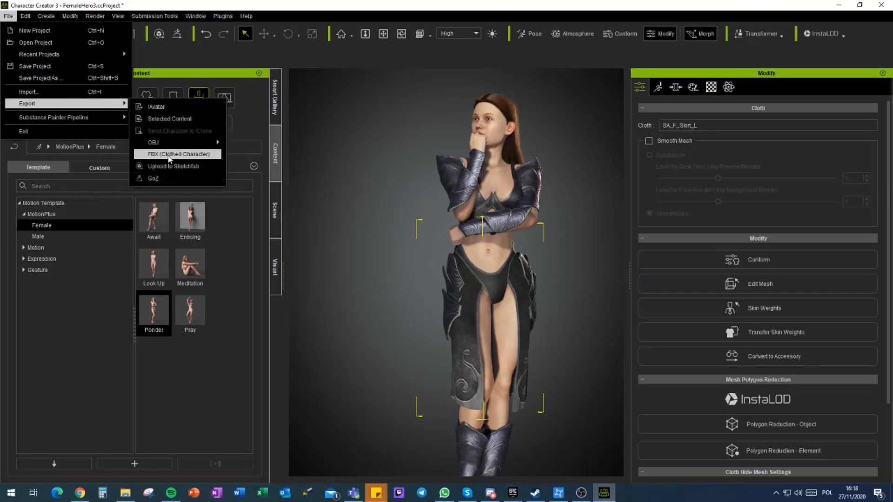
pyautogui.click(169, 155)
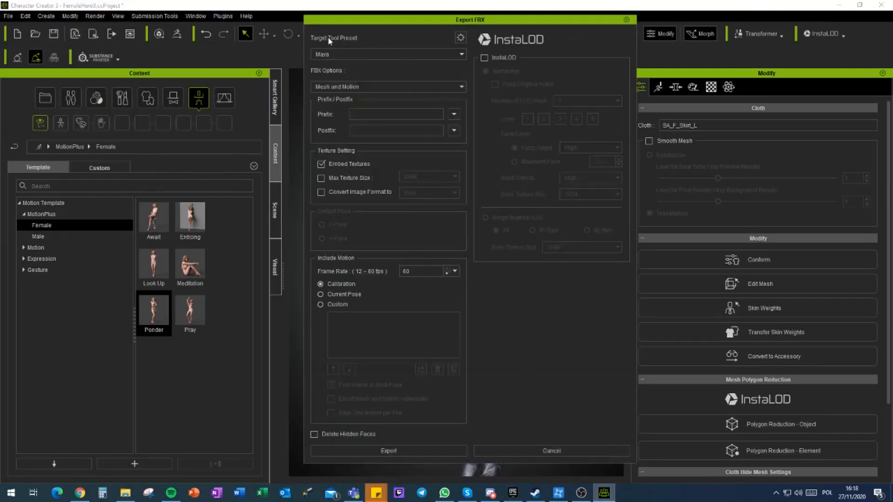
pyautogui.click(342, 54)
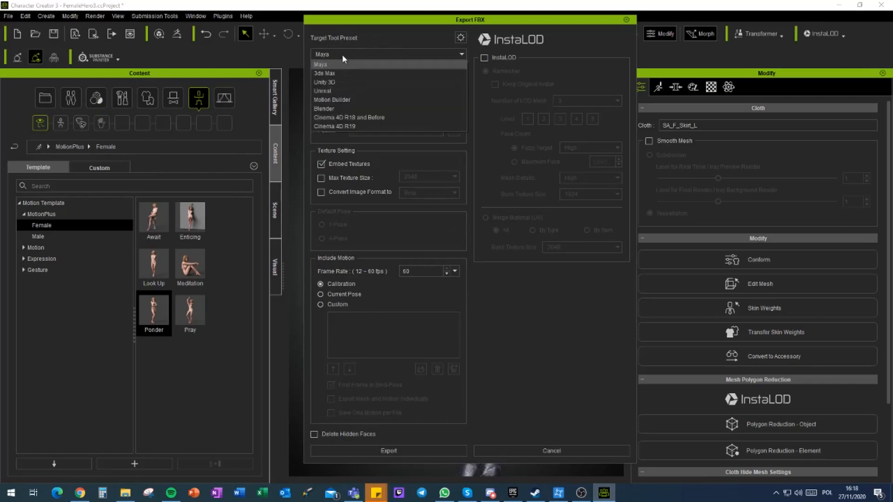
pyautogui.click(332, 93)
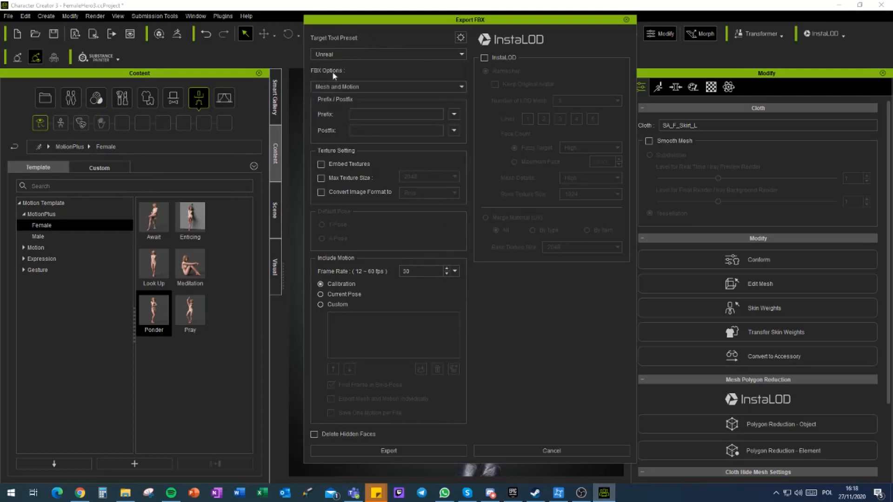
# Step: Review the advanced FBX export settings of the Unreal preset and close them
pyautogui.click(461, 37)
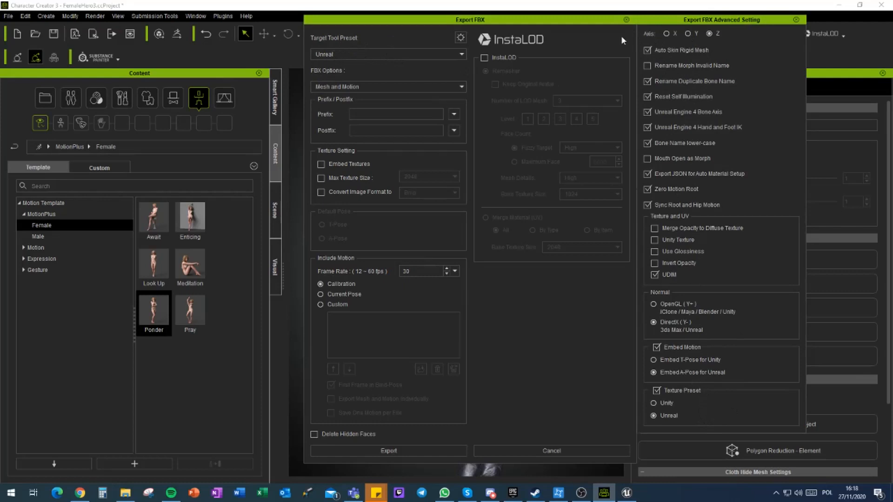
pyautogui.click(796, 20)
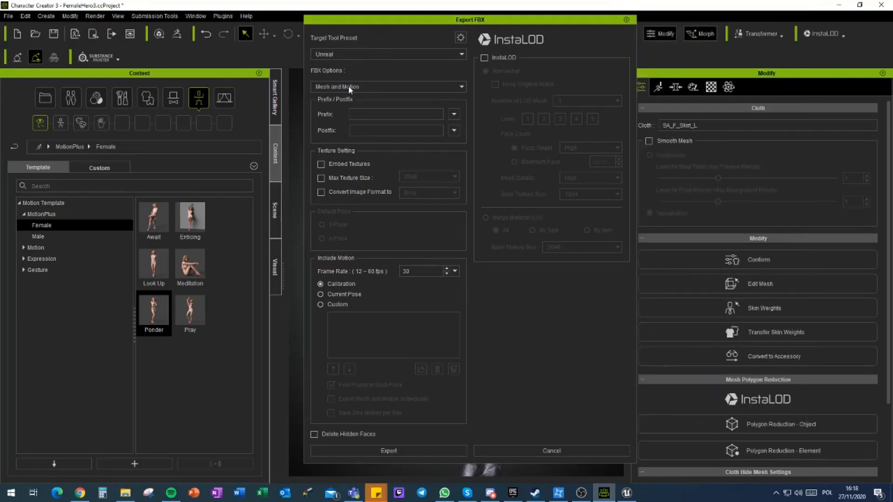
# Step: Set the FBX export to Mesh and Motion with the current pose, hidden faces deleted and textures not embedded
pyautogui.click(349, 87)
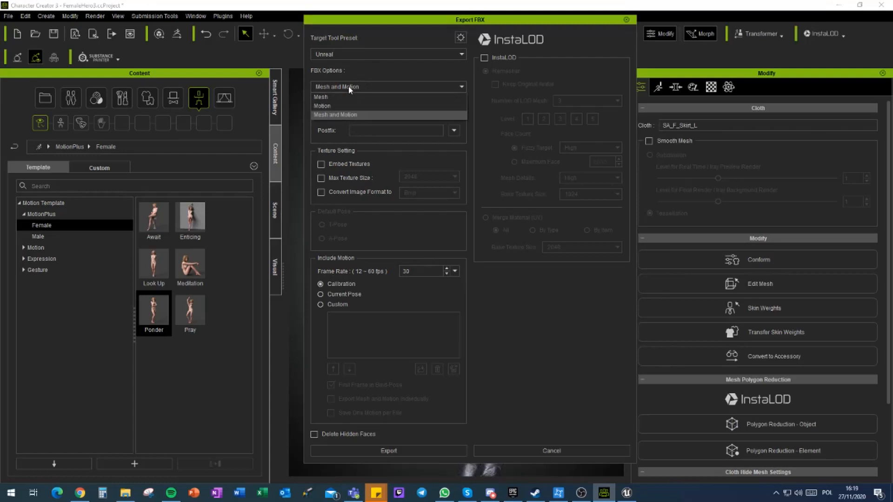
pyautogui.click(328, 115)
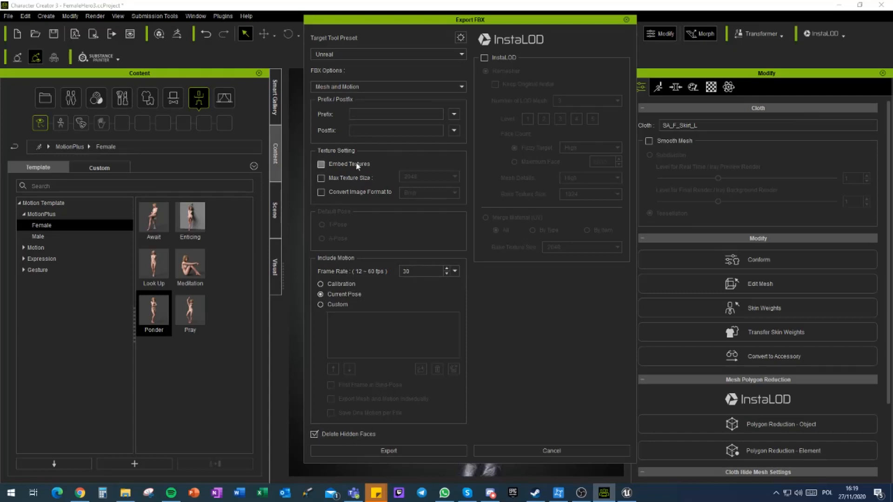
pyautogui.click(321, 164)
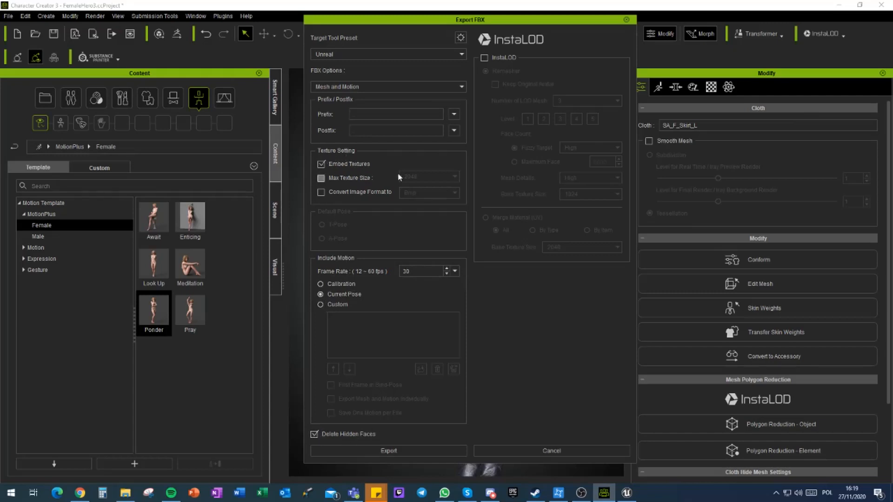
pyautogui.click(321, 164)
pyautogui.click(335, 86)
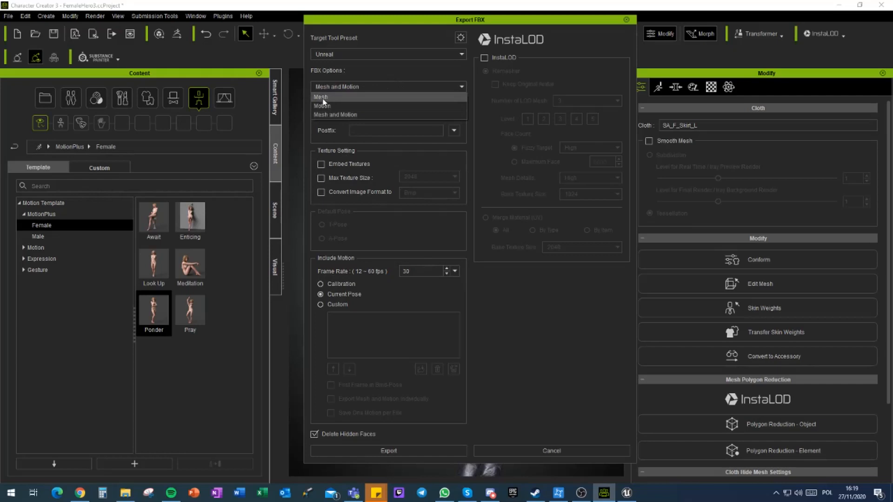
pyautogui.click(344, 115)
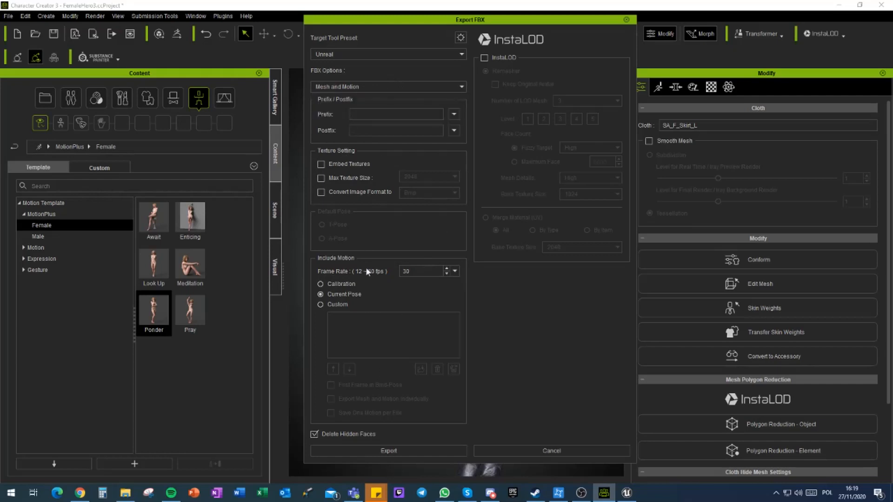
# Step: Enable InstaLOD with the Remesher, keep the original avatar and set the number of LOD meshes to 2
pyautogui.click(484, 59)
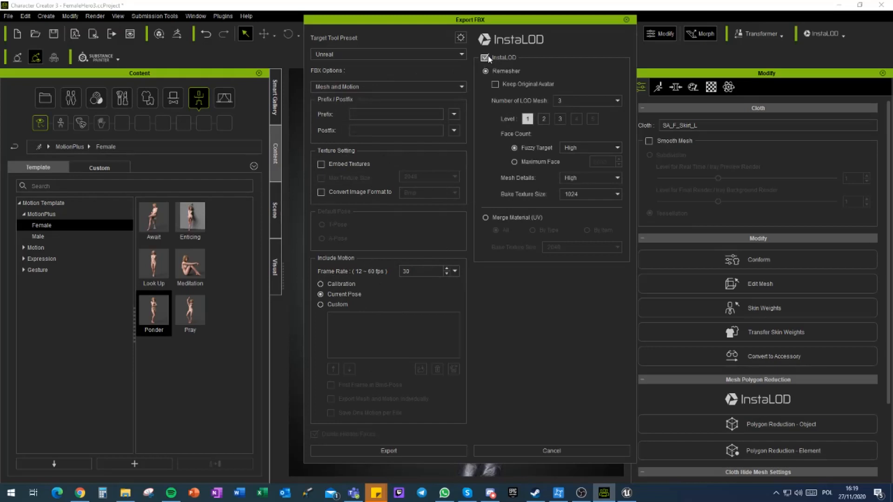
pyautogui.click(492, 217)
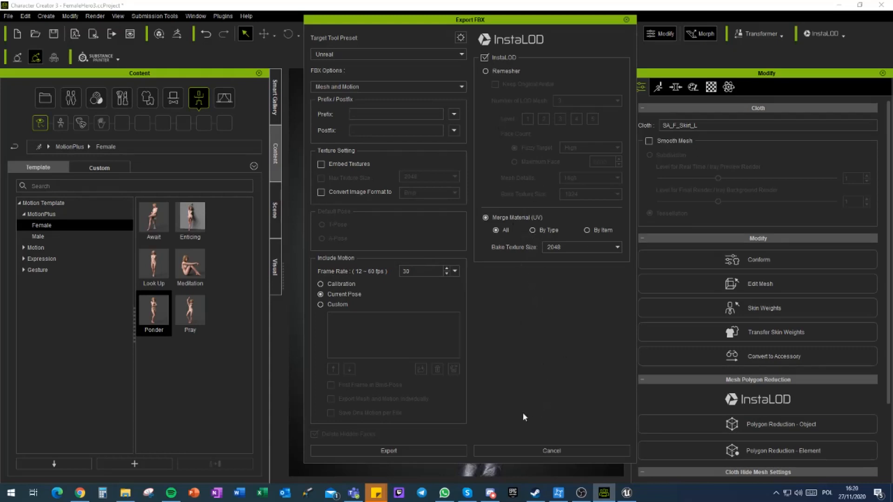
pyautogui.click(589, 231)
pyautogui.click(494, 71)
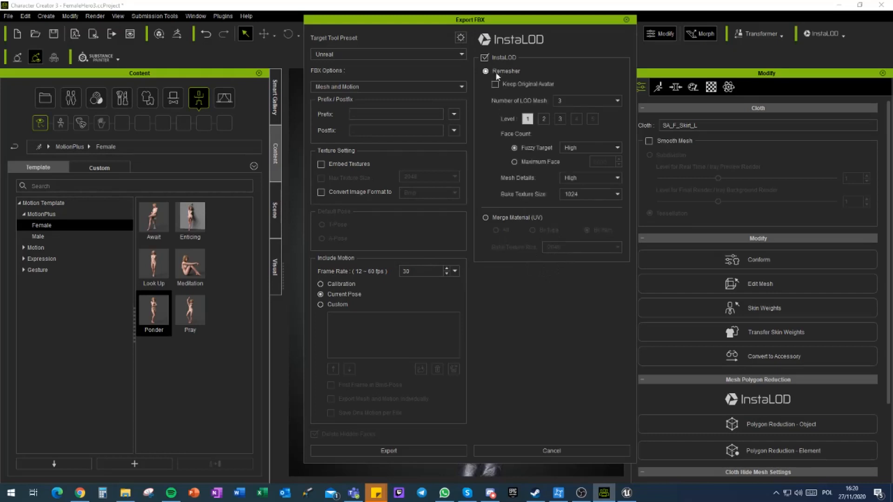
pyautogui.click(534, 86)
pyautogui.click(574, 100)
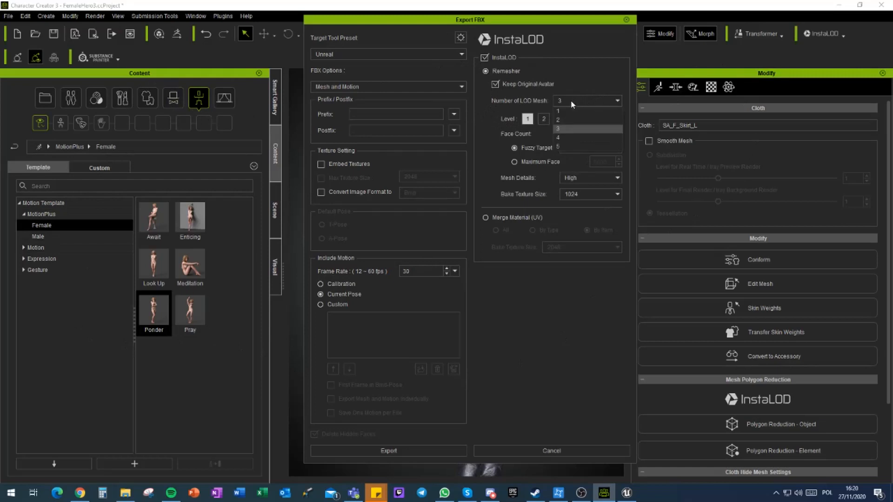
pyautogui.click(560, 120)
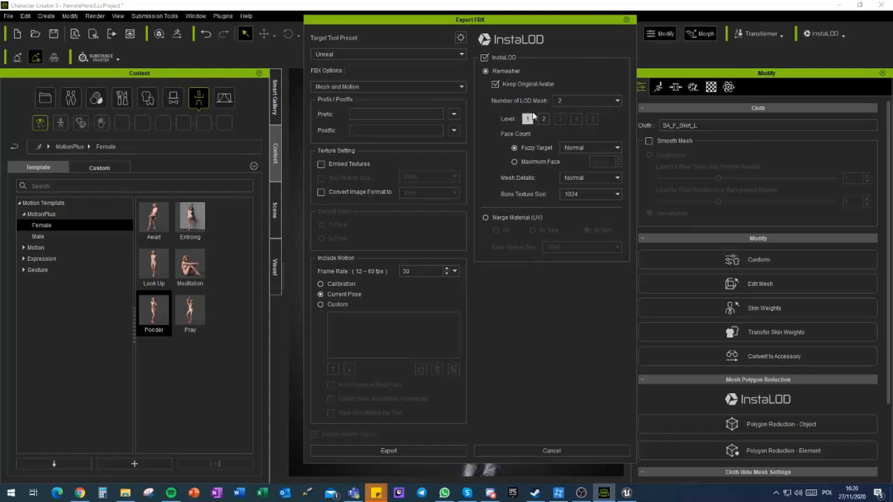
# Step: Configure LOD level 1 with a High fuzzy target, High mesh details and a 2048 bake texture size
pyautogui.click(579, 146)
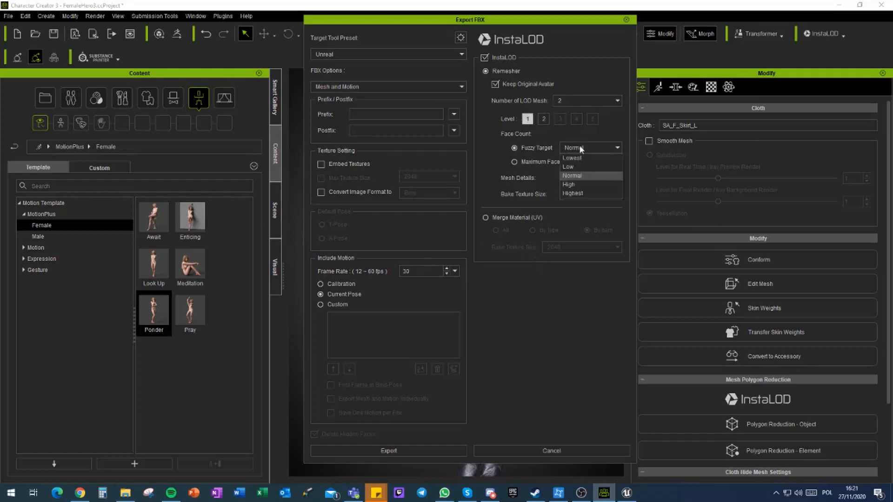
pyautogui.click(572, 185)
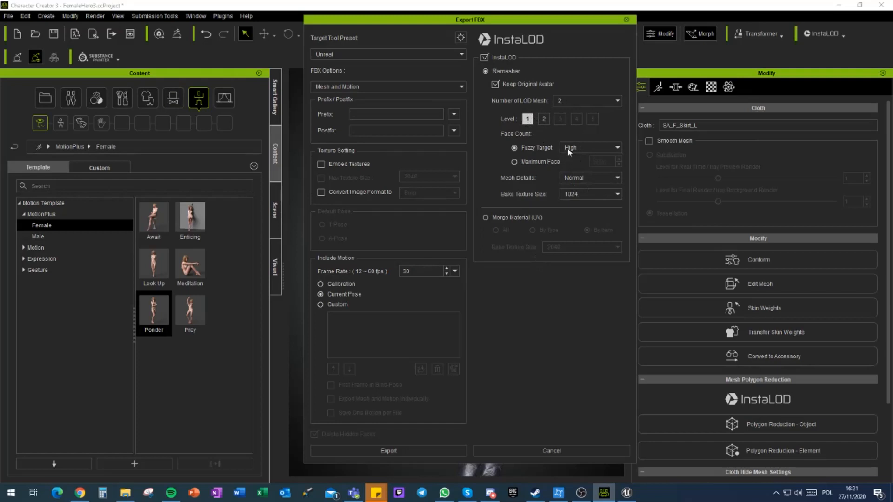
pyautogui.click(578, 179)
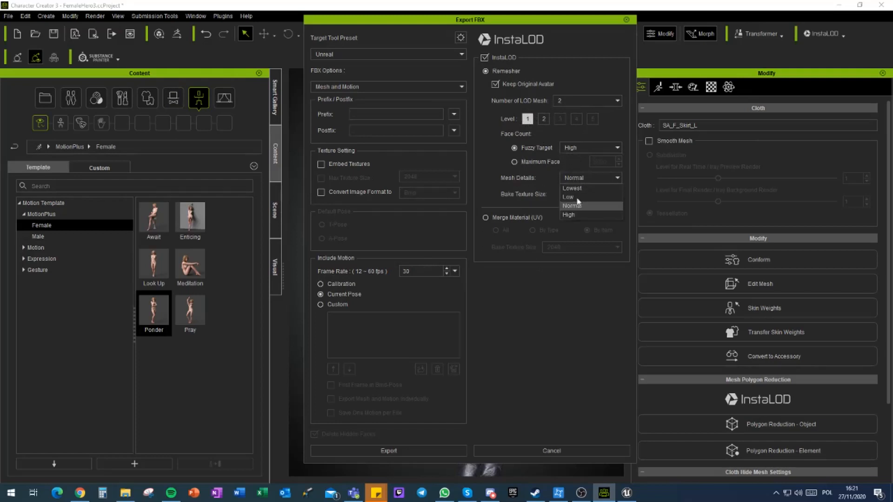
pyautogui.click(575, 216)
pyautogui.click(590, 195)
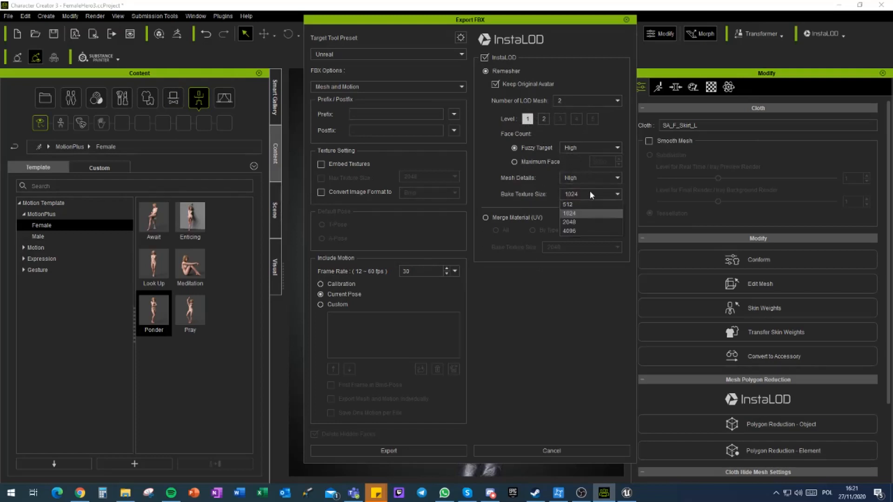
pyautogui.click(572, 222)
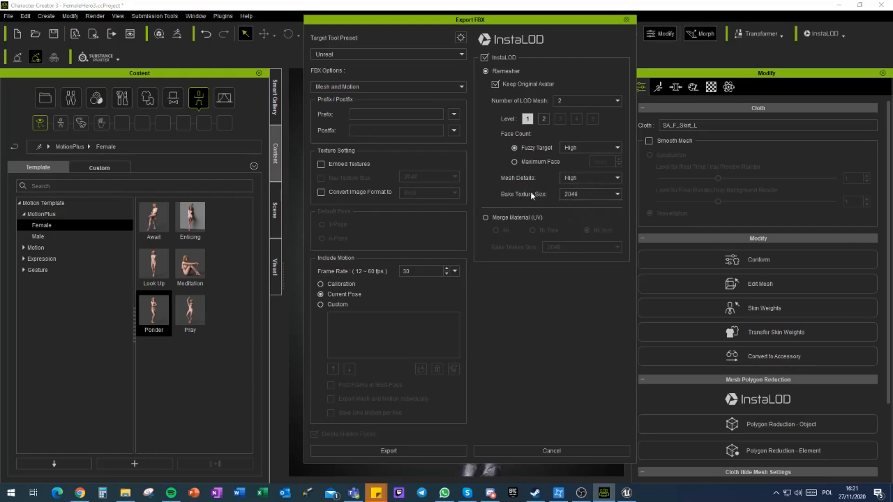
# Step: Configure LOD level 2 with a Low fuzzy target and a 1024 bake texture size
pyautogui.click(544, 119)
pyautogui.click(574, 147)
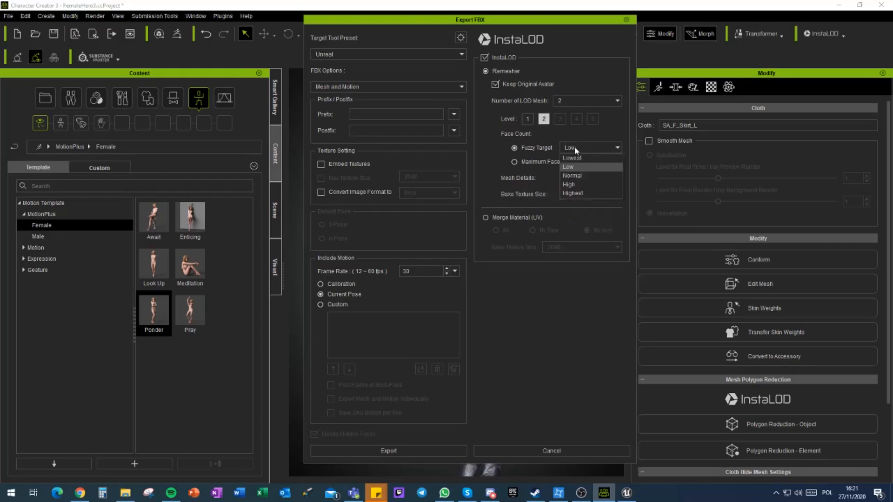
pyautogui.click(571, 166)
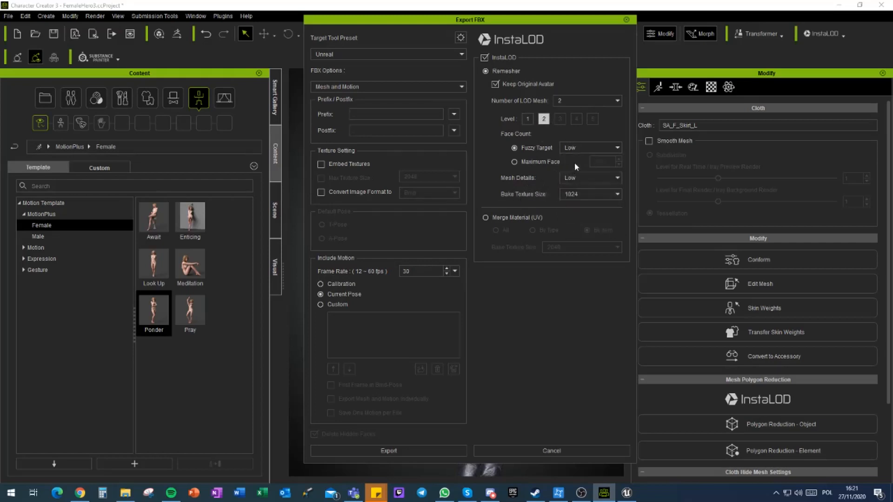
pyautogui.click(573, 195)
pyautogui.click(524, 196)
# Step: Start the export, accept the re-import notice, then create and open a Hero3Lods folder inside Reallusion's Export folder
pyautogui.click(371, 450)
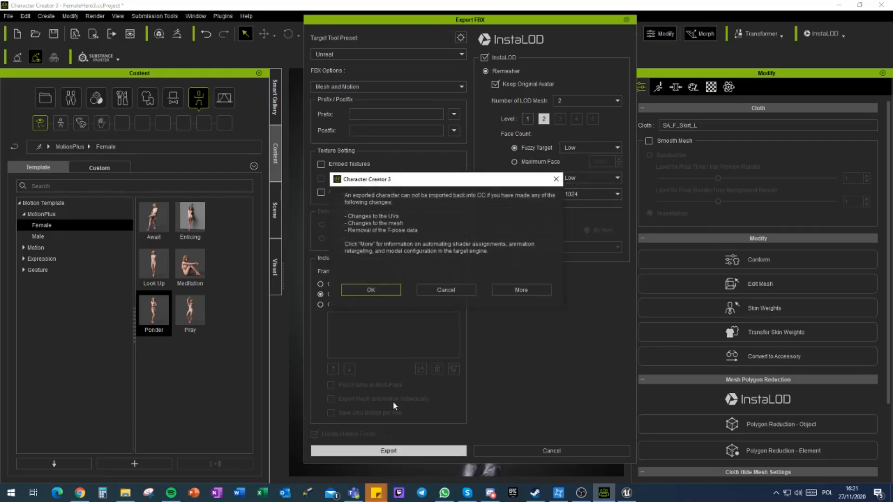
pyautogui.click(368, 290)
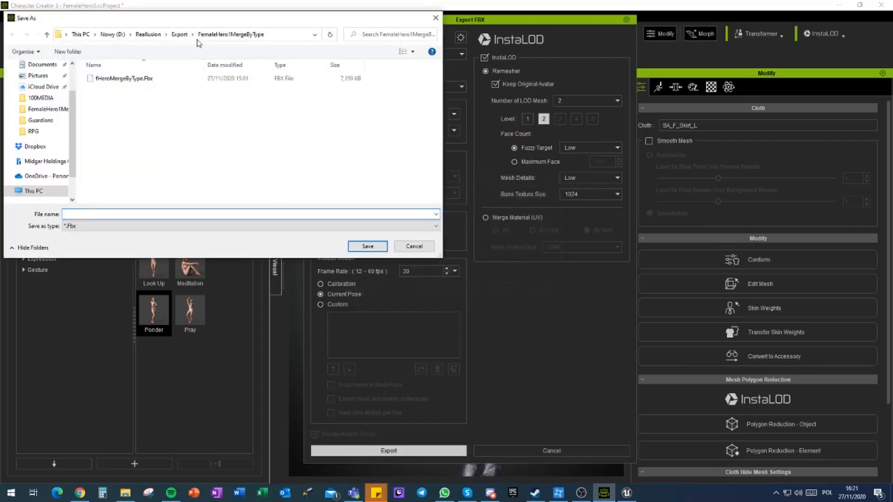
pyautogui.click(180, 34)
pyautogui.rightClick(107, 169)
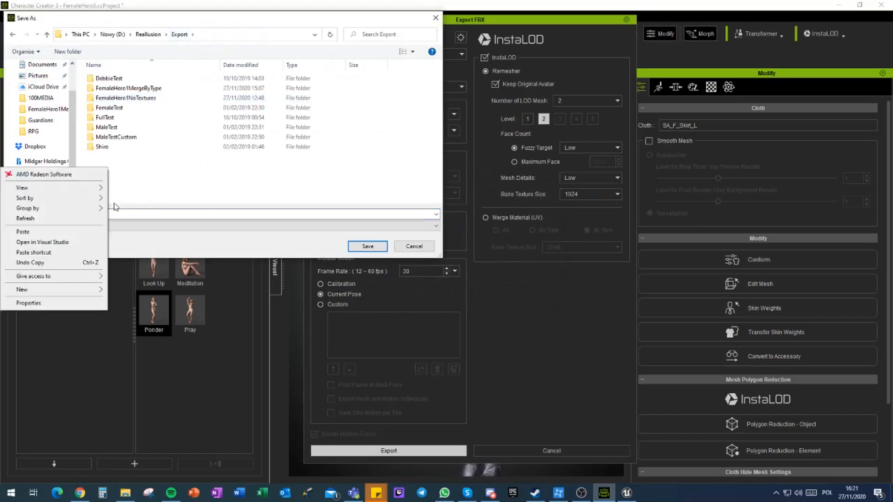
pyautogui.moveTo(117, 294)
pyautogui.click(238, 342)
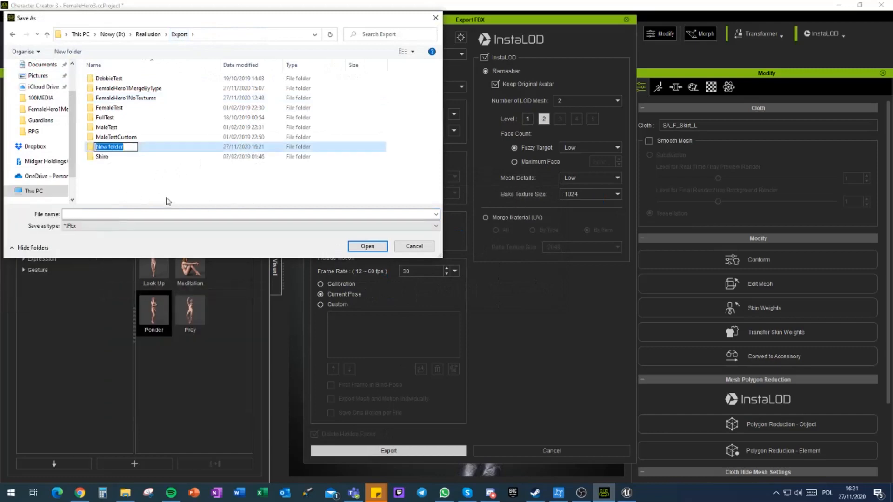
pyautogui.write('Hero3')
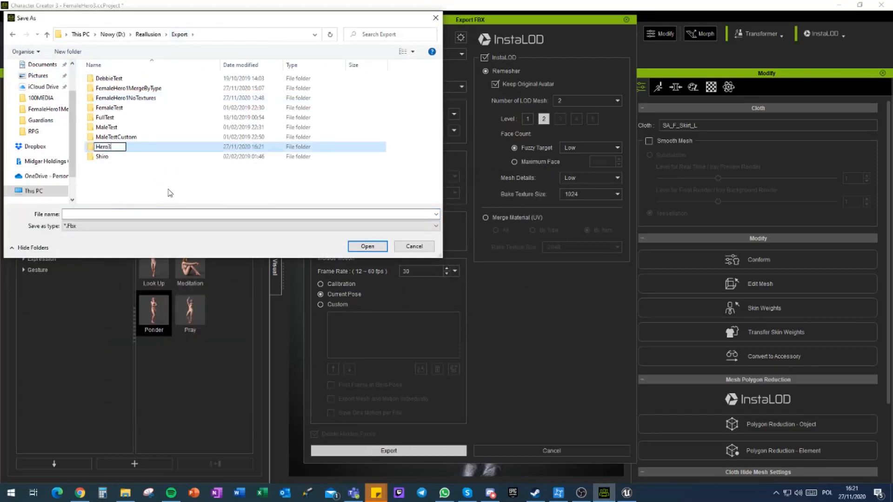
pyautogui.write('Lods')
pyautogui.press('Return')
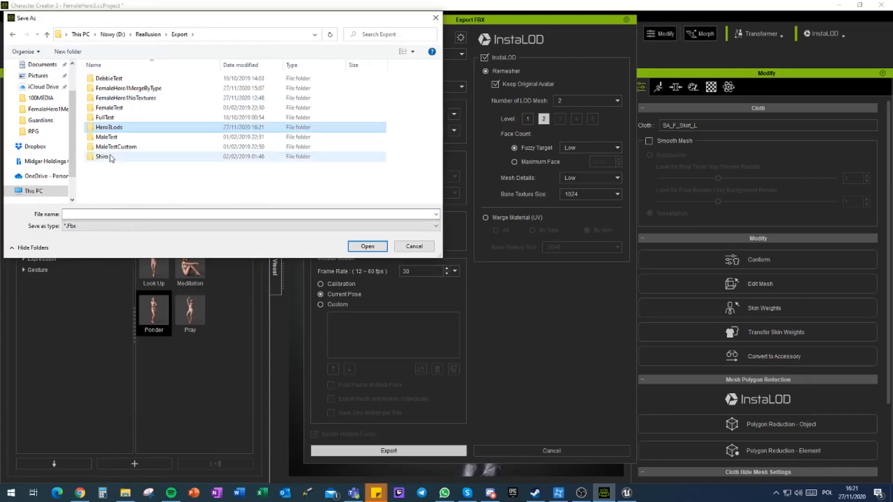
pyautogui.press('Return')
# Step: Save the exported FBX in the Hero3Lods folder as fHero3WithLod
pyautogui.click(89, 215)
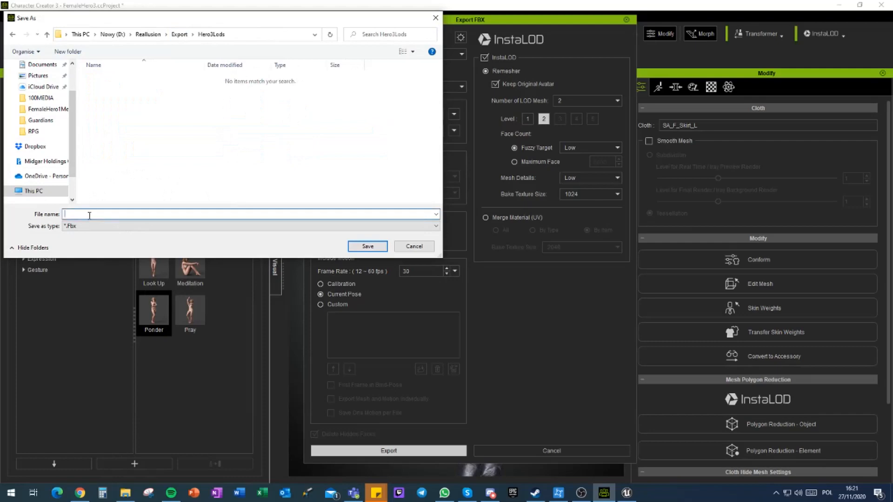
pyautogui.write('fHero3WithLod')
pyautogui.click(370, 248)
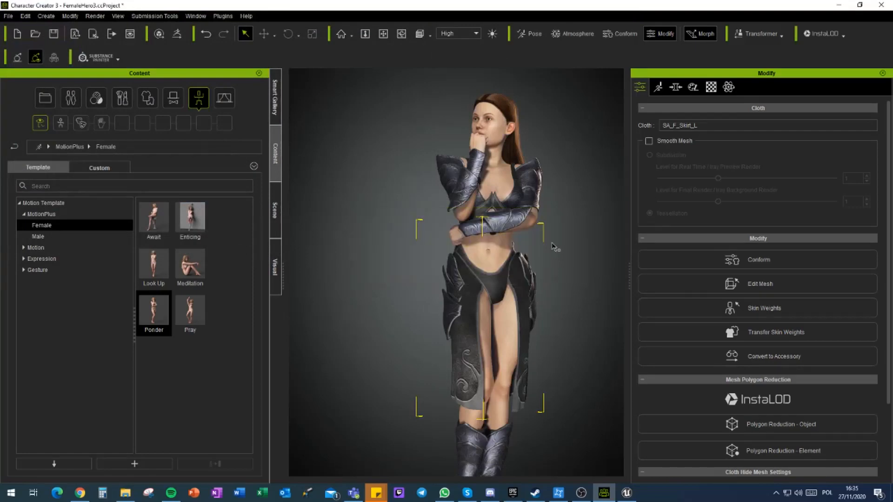
# Step: Switch to the Unreal Editor, check the CC_Shaders folder and return to the project's root Content folder
pyautogui.click(627, 493)
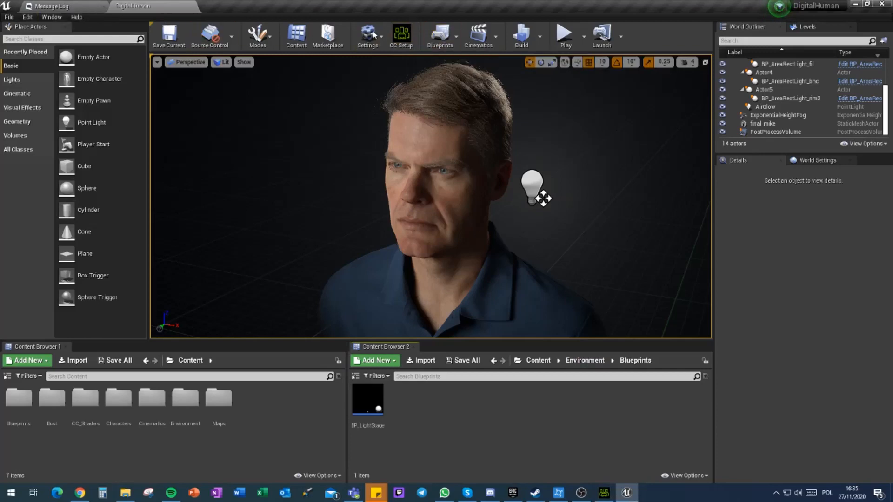
pyautogui.click(538, 361)
pyautogui.click(441, 404)
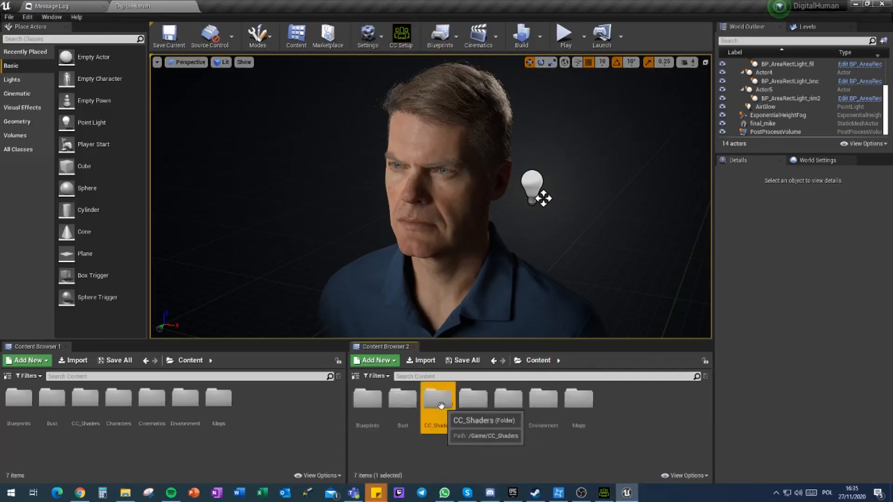
pyautogui.doubleClick(441, 405)
pyautogui.click(538, 361)
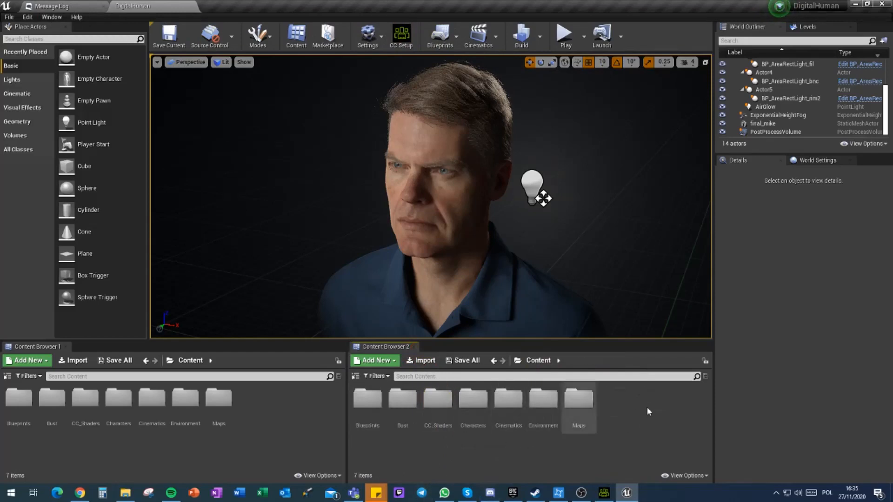
# Step: Create a Female3 folder inside the project's Characters folder and open it
pyautogui.rightClick(609, 407)
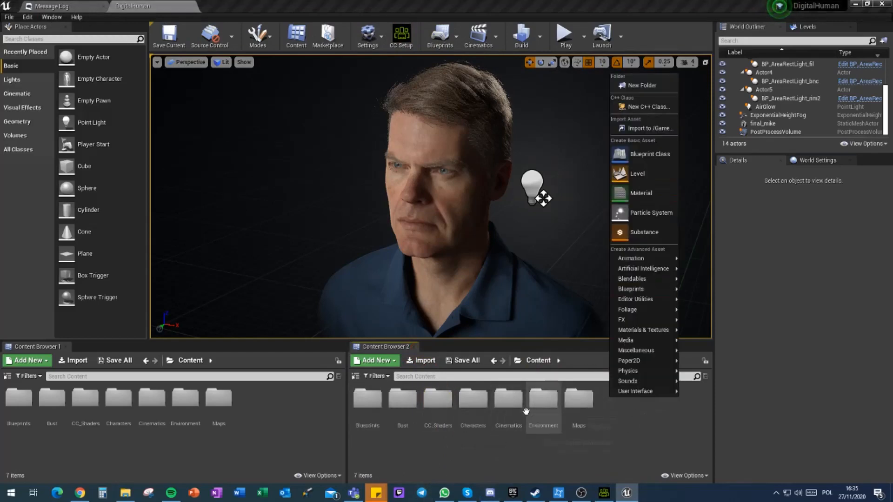
pyautogui.click(479, 406)
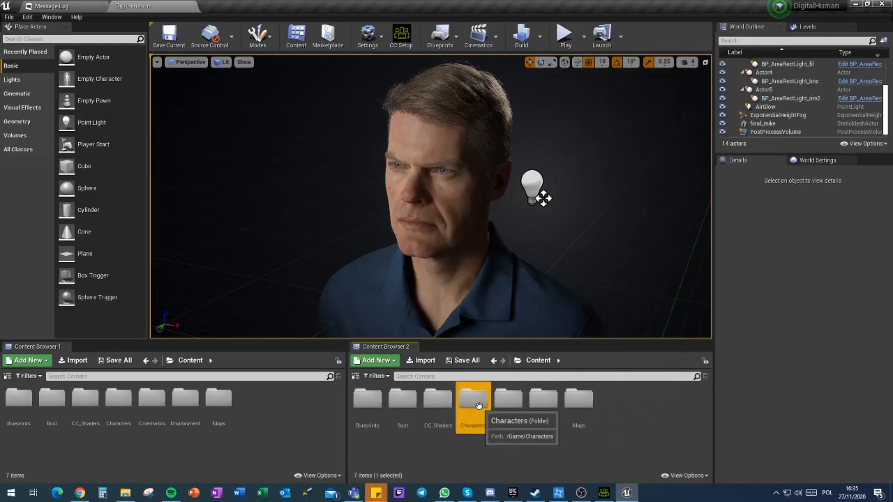
pyautogui.doubleClick(478, 406)
pyautogui.rightClick(432, 400)
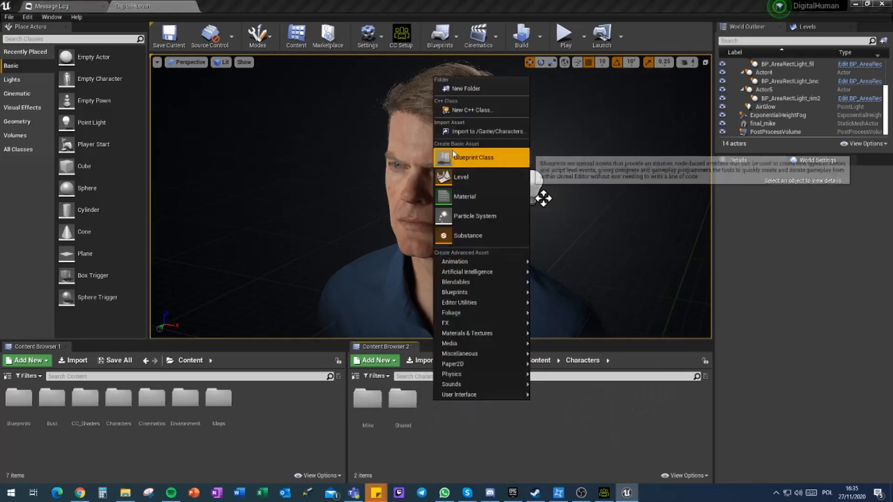
pyautogui.click(470, 89)
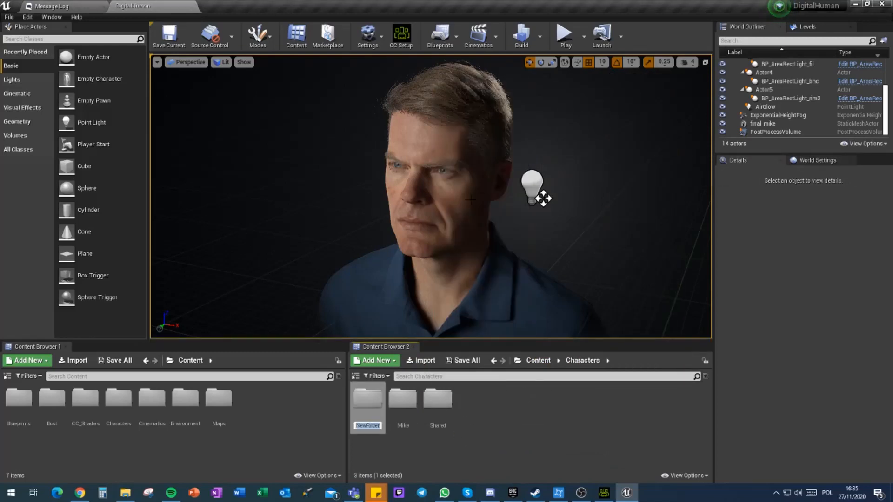
pyautogui.write('Female3')
pyautogui.press('Return')
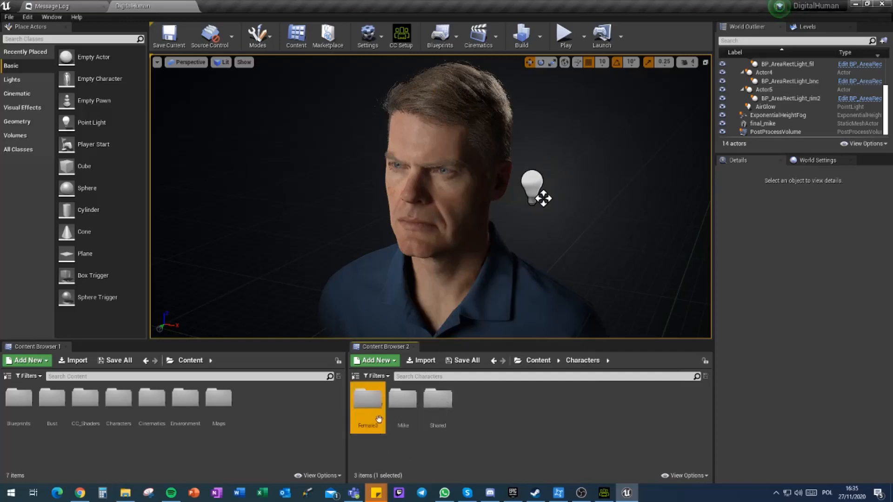
pyautogui.doubleClick(375, 406)
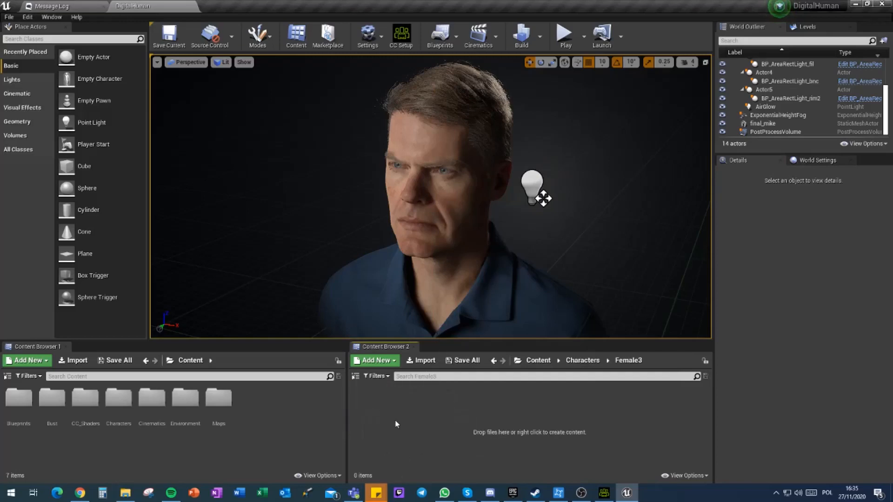
# Step: Switch to File Explorer and open the Hero3Lods folder inside Reallusion's Export folder on drive D
pyautogui.click(125, 493)
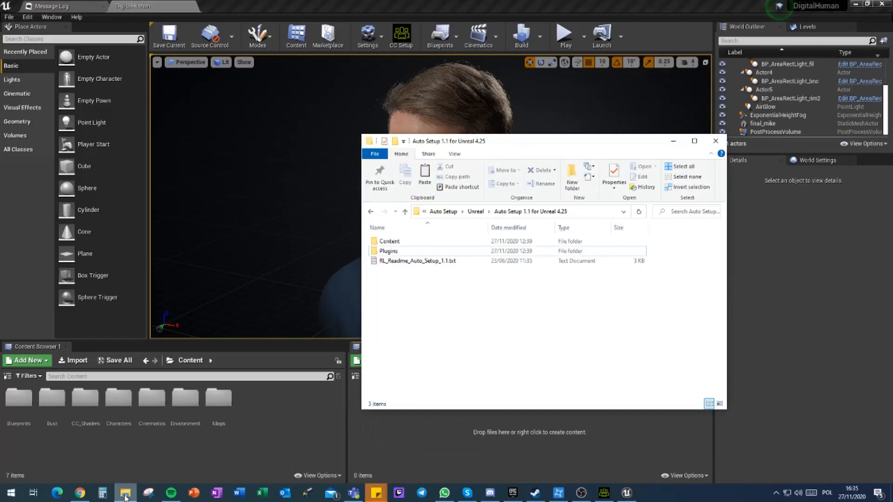
pyautogui.click(450, 214)
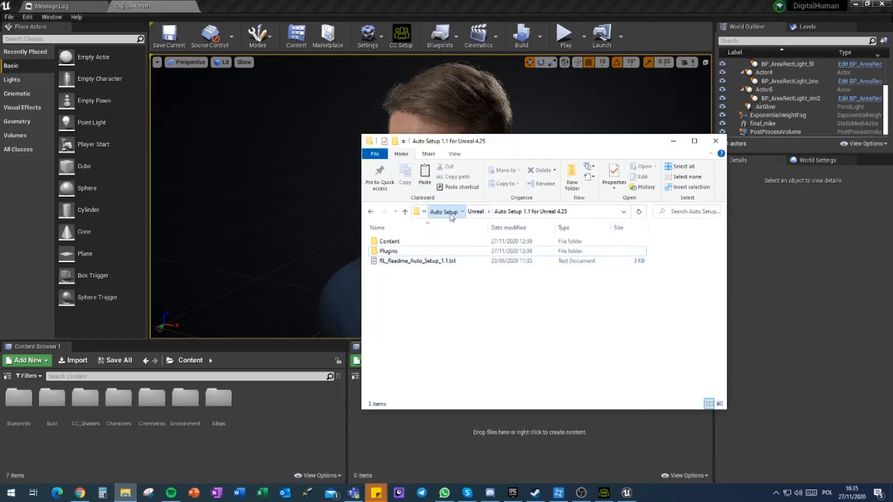
pyautogui.click(477, 212)
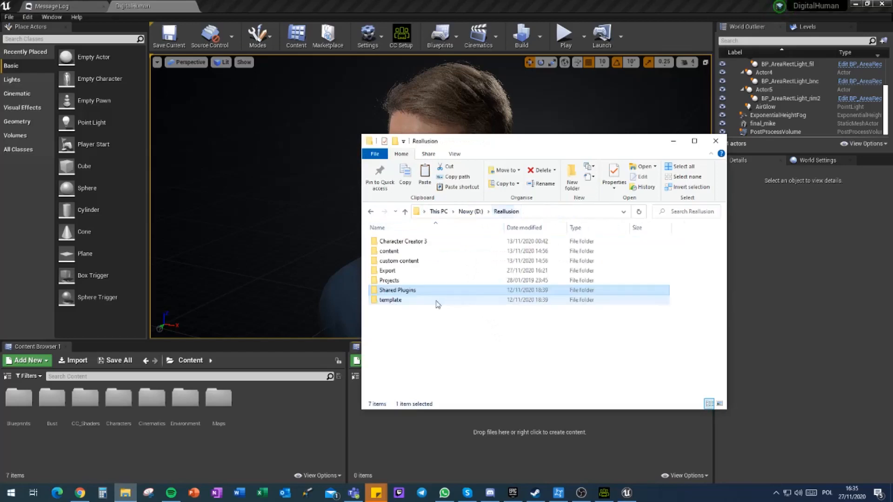
pyautogui.click(396, 262)
pyautogui.doubleClick(396, 261)
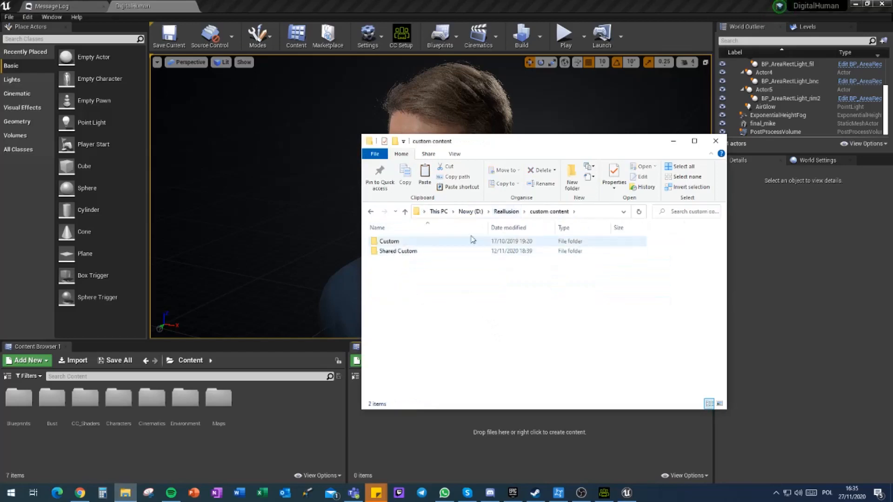
pyautogui.click(500, 212)
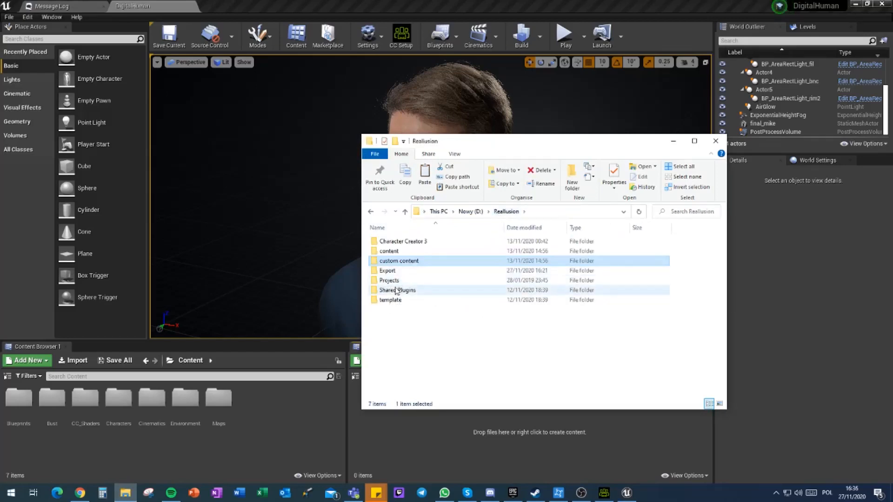
pyautogui.doubleClick(388, 271)
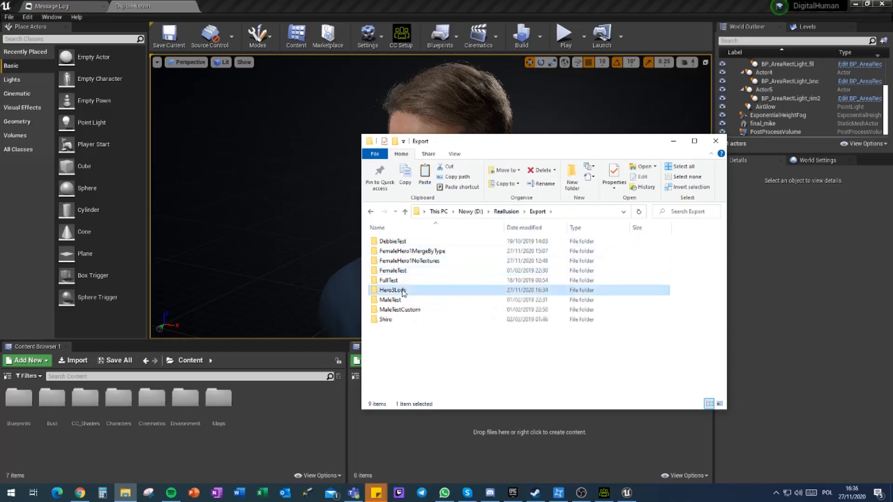
pyautogui.doubleClick(413, 290)
# Step: Bring fHero3WithLod_LODGroup.Fbx into the Unreal project's Female3 folder, accepting Character Creator & iClone Auto Setup with the HQ Shader type
pyautogui.click(403, 263)
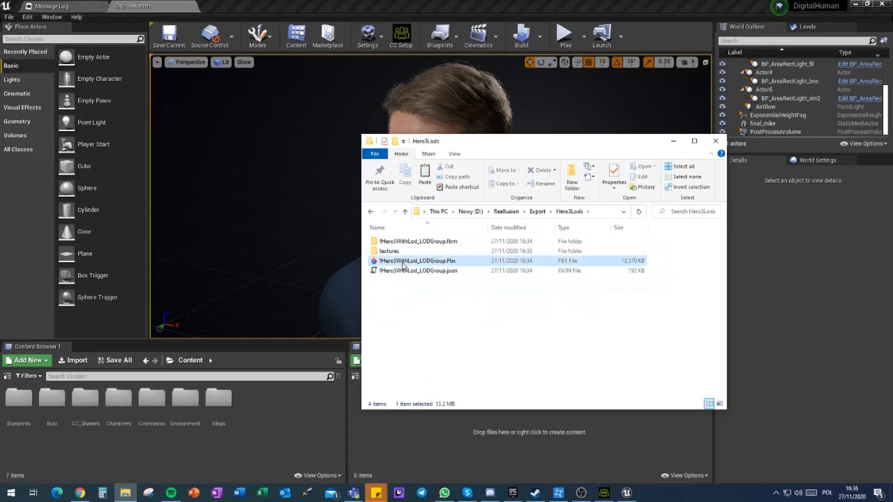
pyautogui.moveTo(403, 263); pyautogui.dragTo(431, 418)
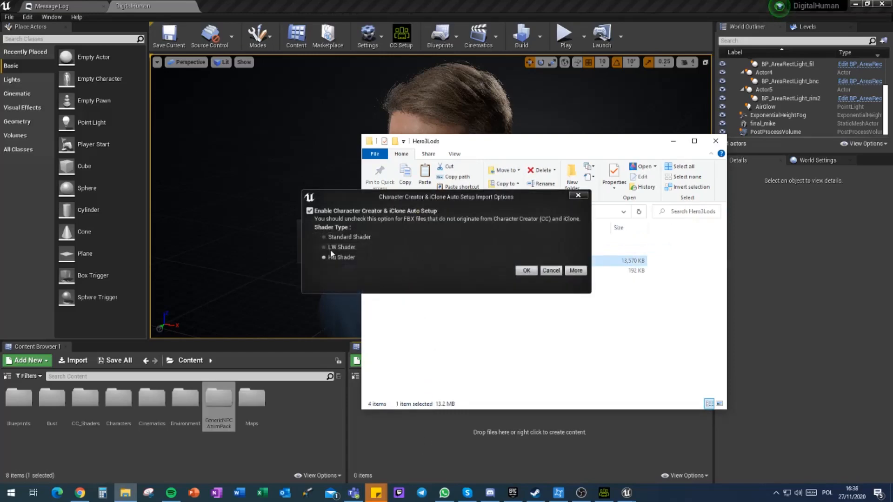
pyautogui.click(527, 271)
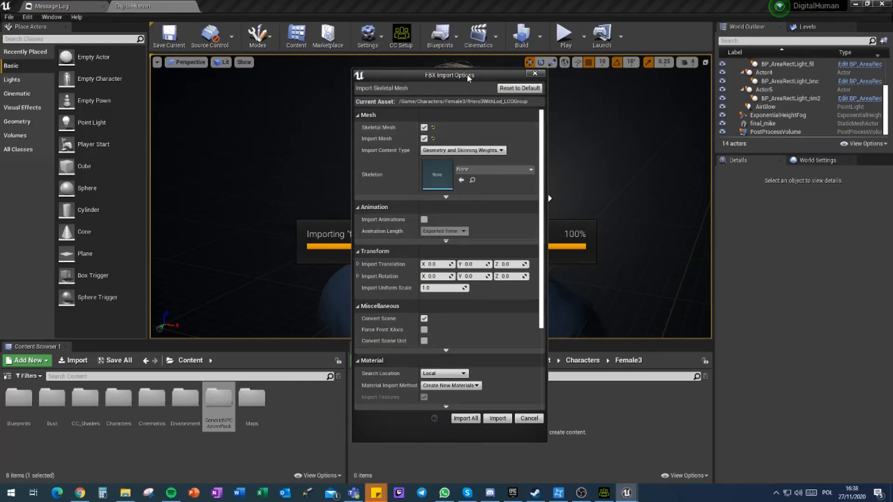
# Step: In the FBX import options, keep Geometry and Skinning Weights as content type and assign UE4_Mannequin_Skeleton as the skeleton
pyautogui.moveTo(467, 74); pyautogui.dragTo(475, 44)
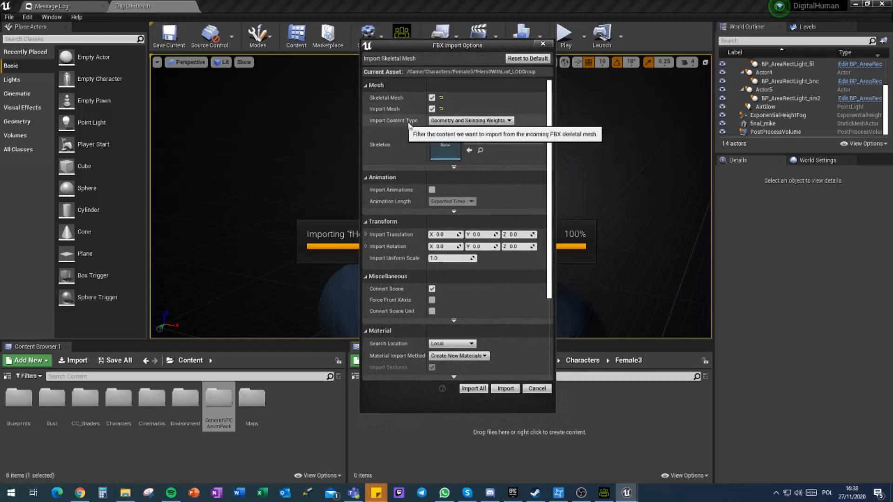
pyautogui.click(456, 122)
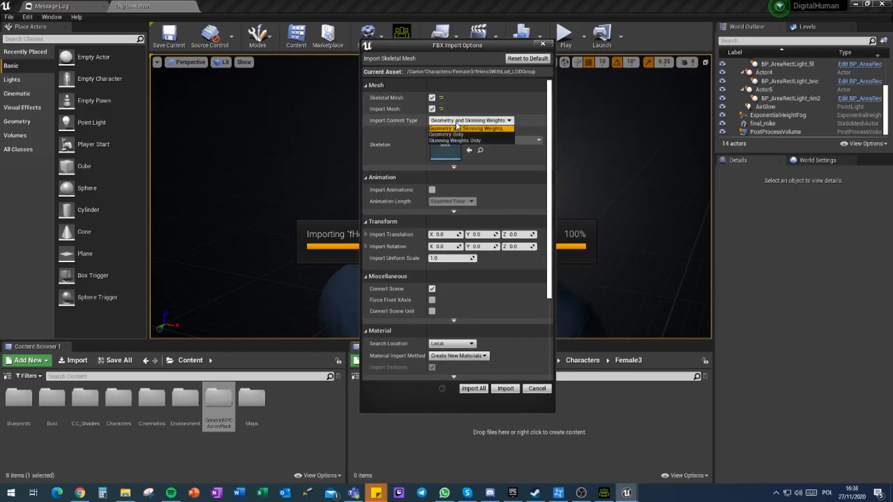
pyautogui.click(498, 122)
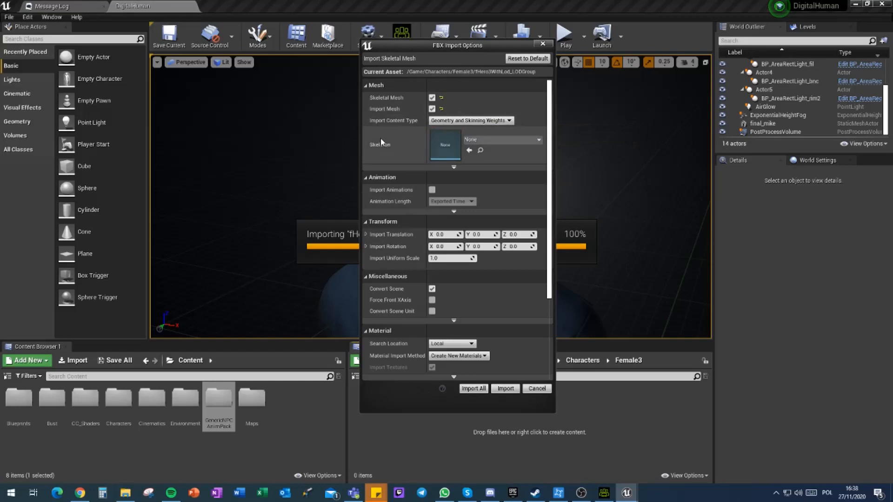
pyautogui.click(511, 143)
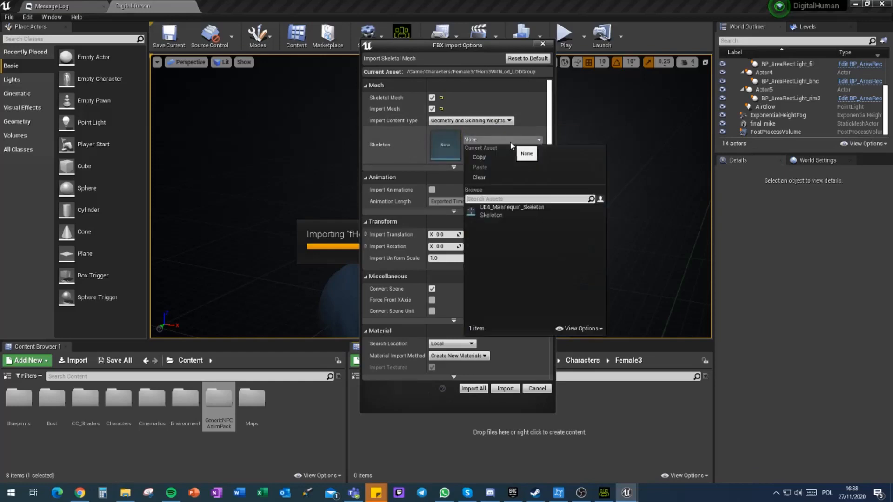
pyautogui.click(501, 212)
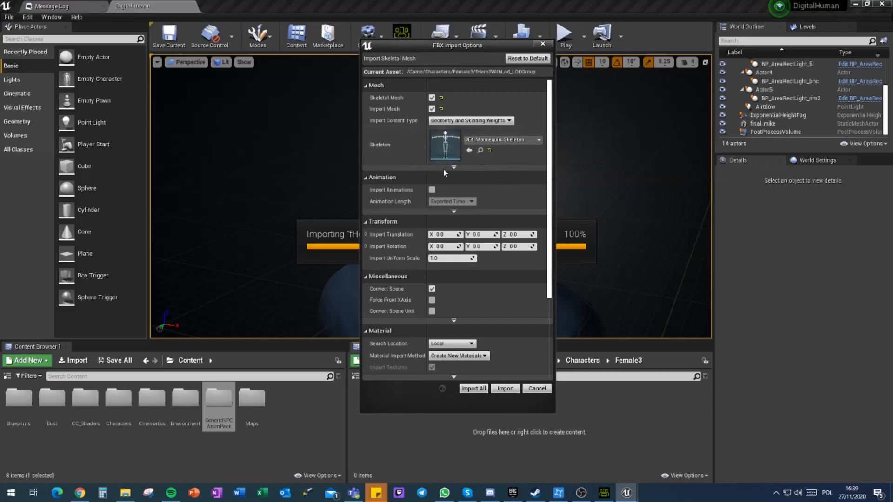
# Step: Enable Import Animations, Use T0 As Ref Pose, Import Morph Targets and Import Mesh LODs, keeping the vertex color option at Replace
pyautogui.click(432, 190)
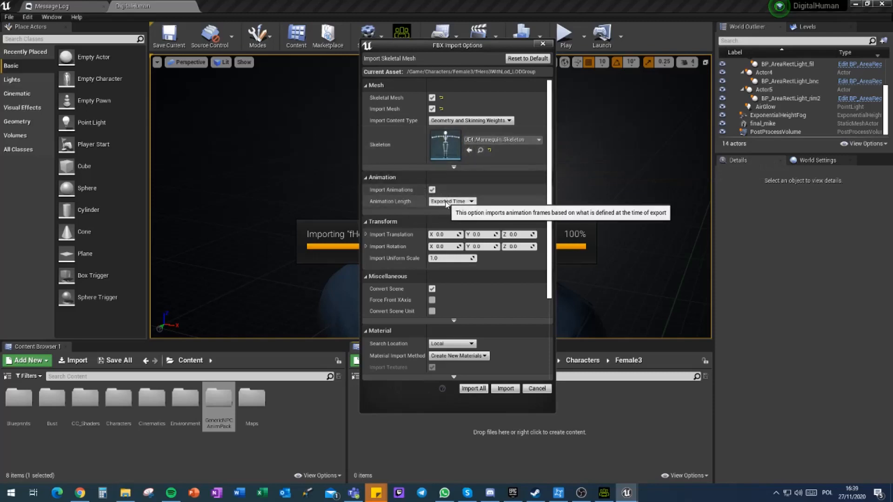
pyautogui.click(447, 166)
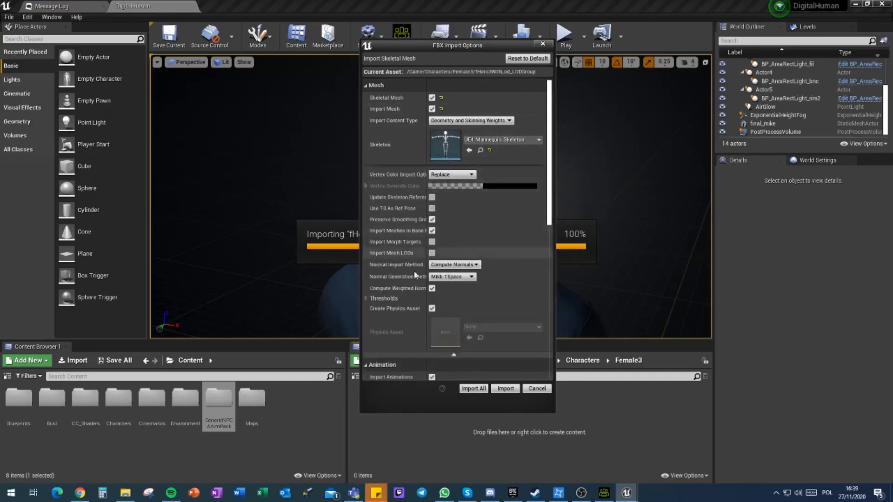
pyautogui.click(450, 175)
pyautogui.click(450, 176)
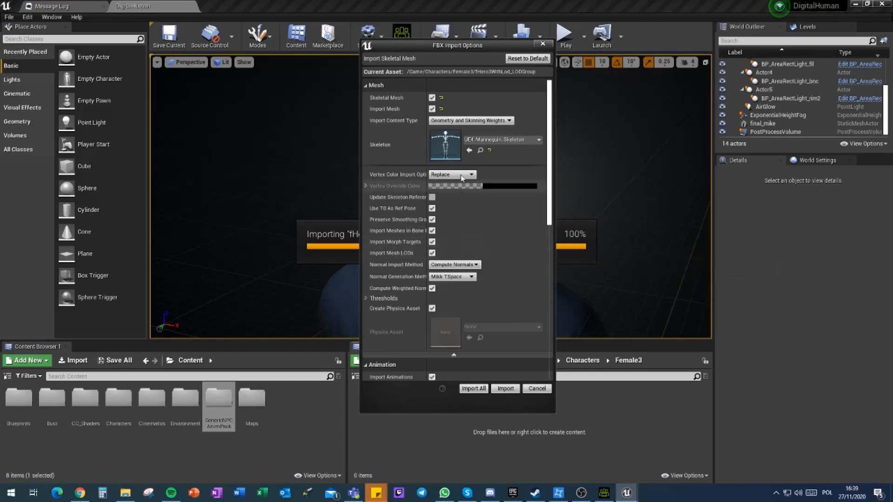
# Step: Set the mesh's Normal Import Method to Import Normals and Tangents and leave the Thresholds group collapsed
pyautogui.click(452, 265)
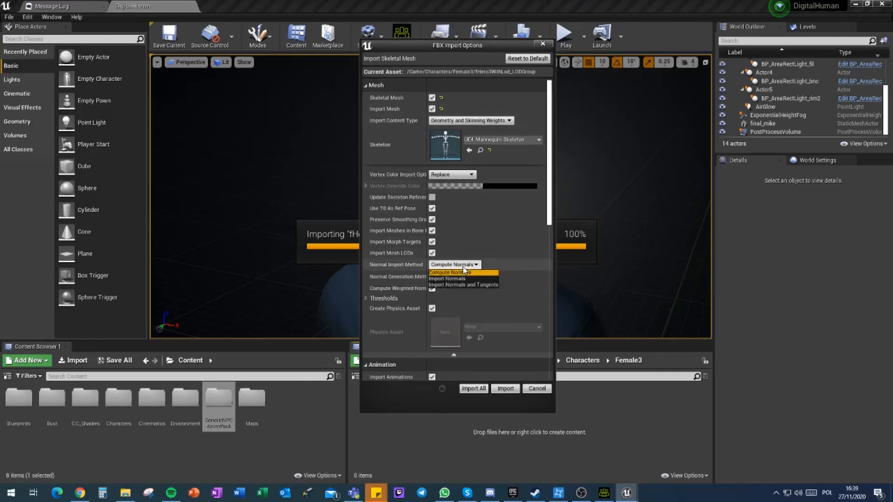
pyautogui.click(478, 285)
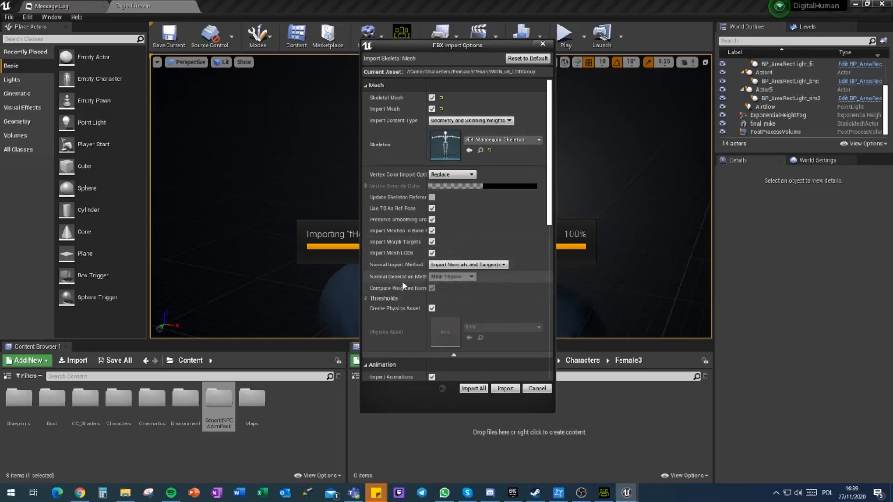
pyautogui.click(366, 298)
pyautogui.click(367, 299)
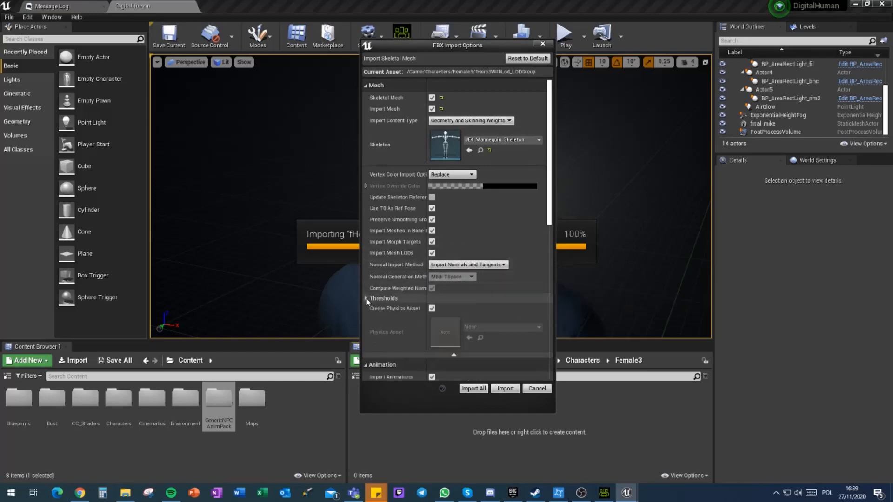
# Step: Turn off Create Physics Asset and assign SK_Mannequin_PhysicsAsset as the mesh's physics asset
pyautogui.scroll(-3, 431, 287)
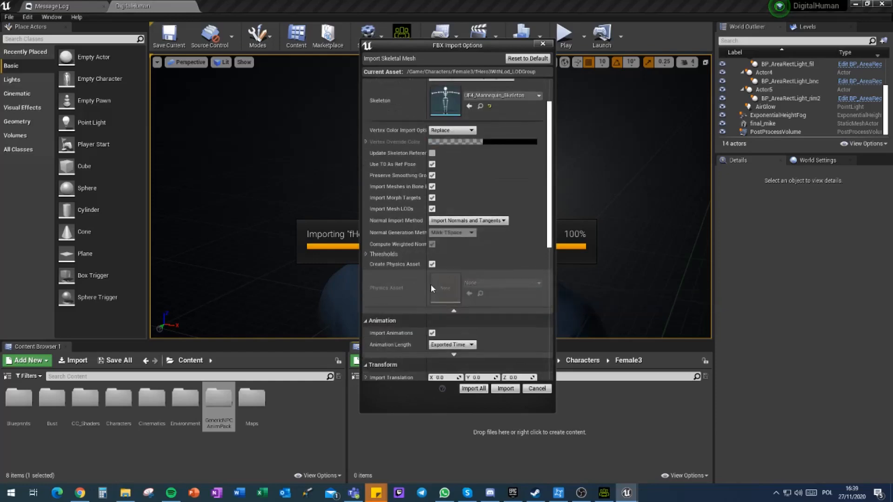
pyautogui.scroll(-2, 430, 283)
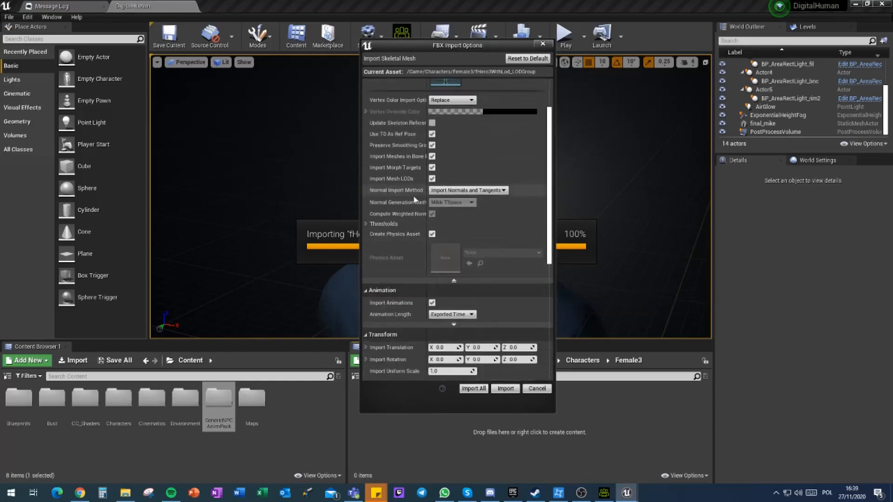
pyautogui.click(432, 234)
pyautogui.click(494, 254)
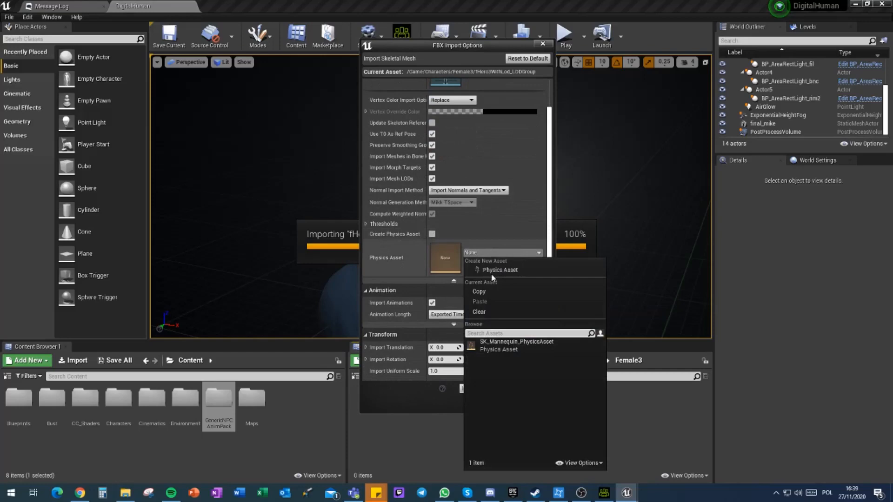
pyautogui.click(503, 341)
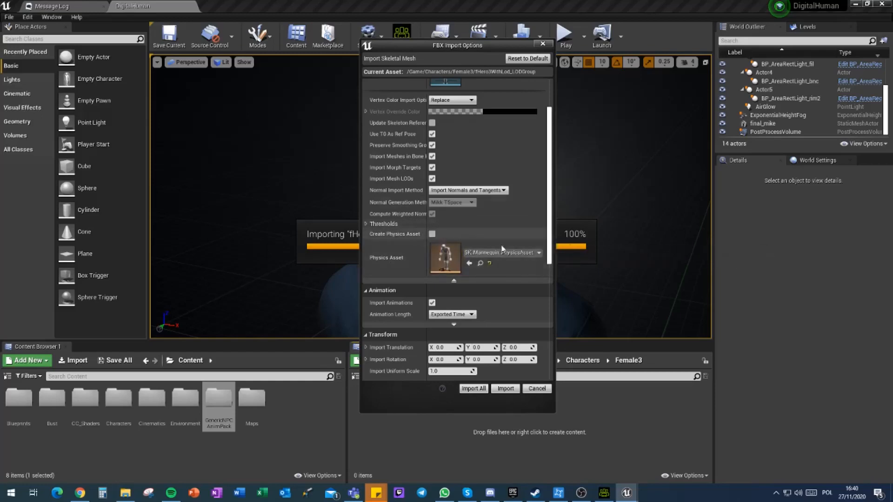
# Step: Expand the advanced animation options, keep the animation length at Exported Time and enable Use Default Sample Rate
pyautogui.scroll(-5, 421, 213)
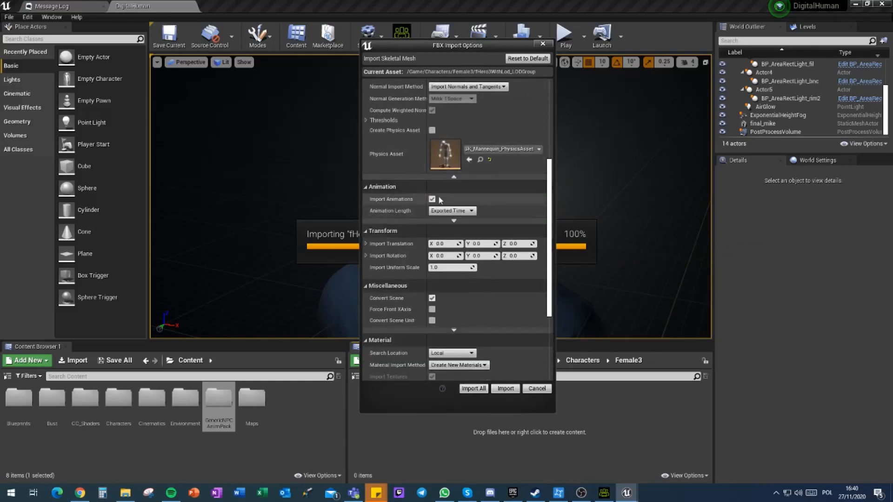
pyautogui.click(422, 223)
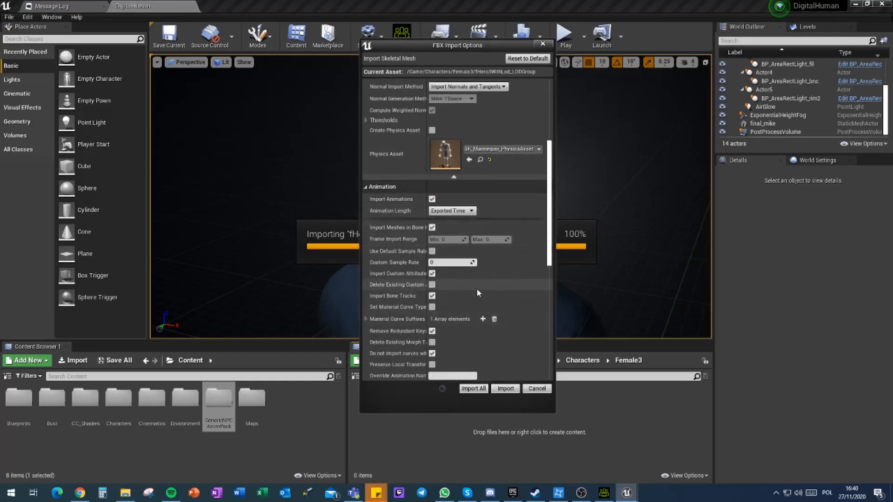
pyautogui.click(447, 212)
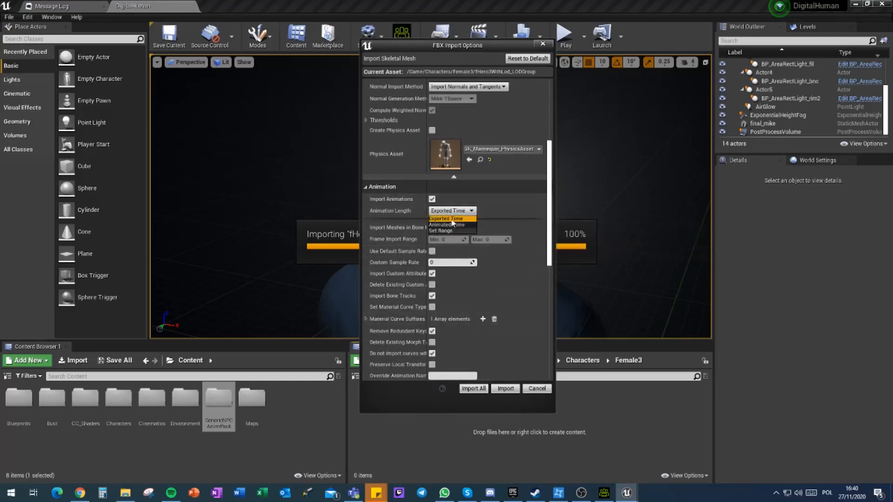
pyautogui.click(447, 219)
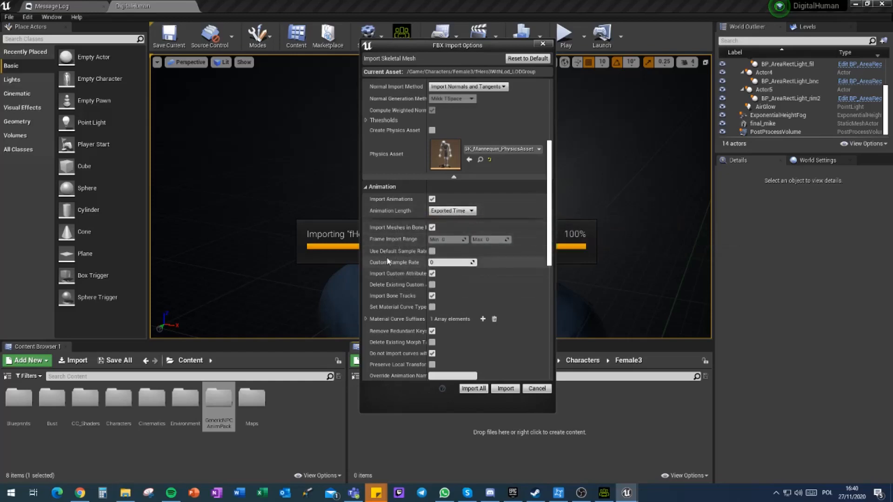
pyautogui.click(433, 251)
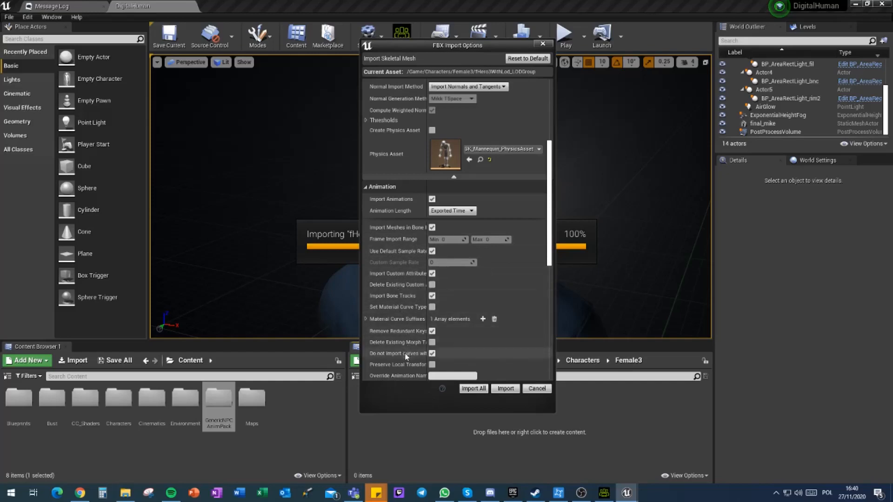
# Step: Keep the material Search Location at Local, set Material Import Method to Do Not Create Material and turn off Import Textures
pyautogui.scroll(-3, 403, 303)
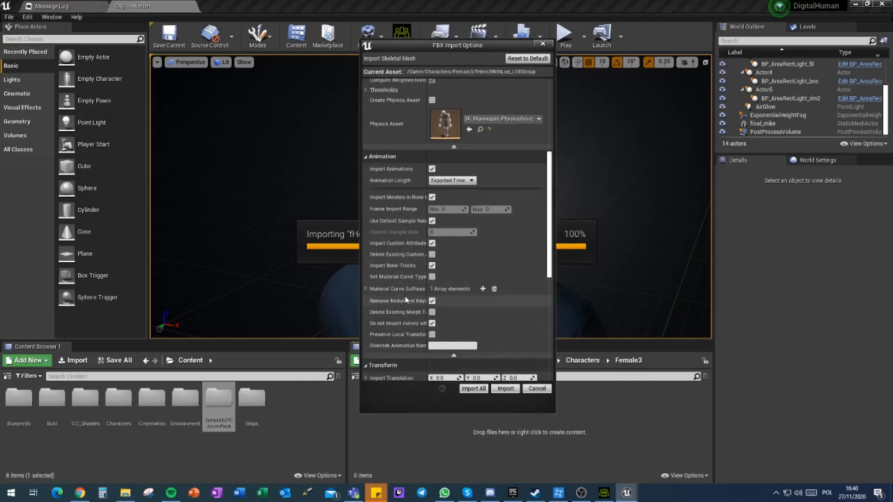
pyautogui.scroll(-3, 406, 301)
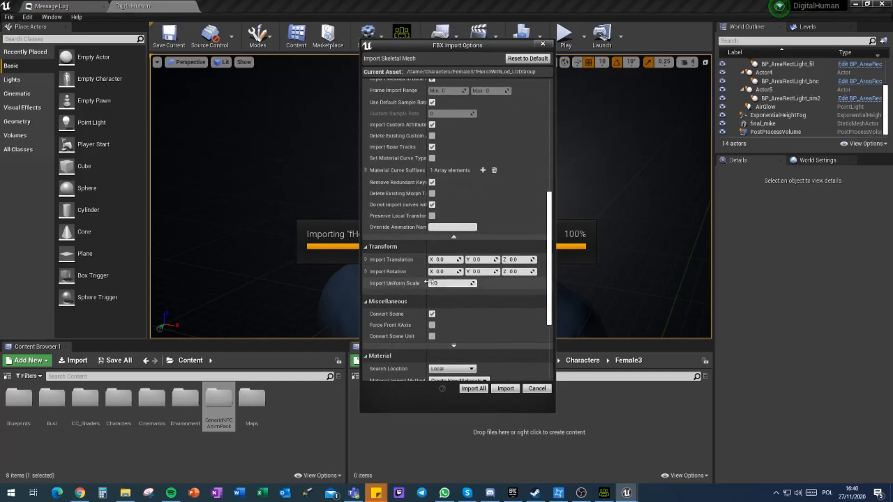
pyautogui.scroll(-3, 427, 283)
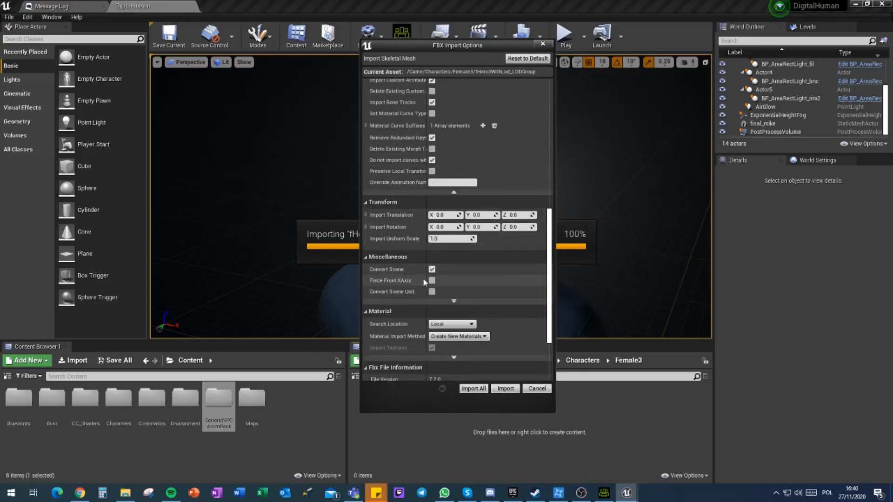
pyautogui.moveTo(380, 281)
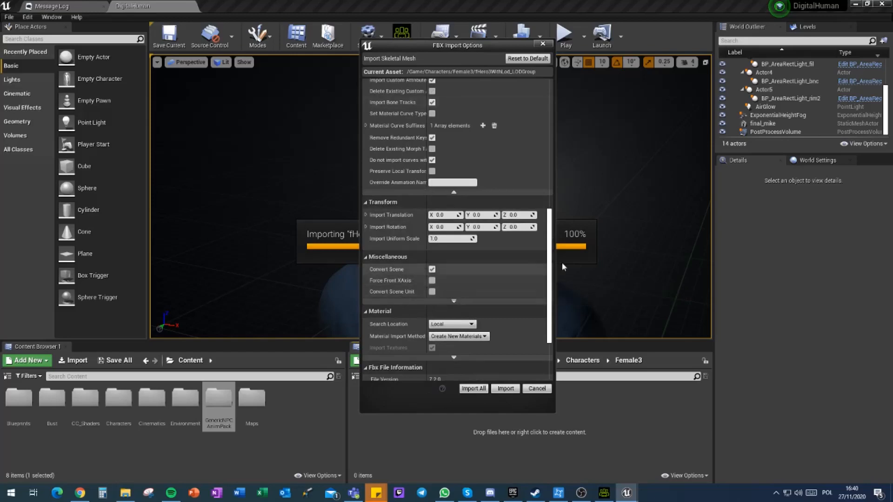
pyautogui.scroll(-3, 489, 287)
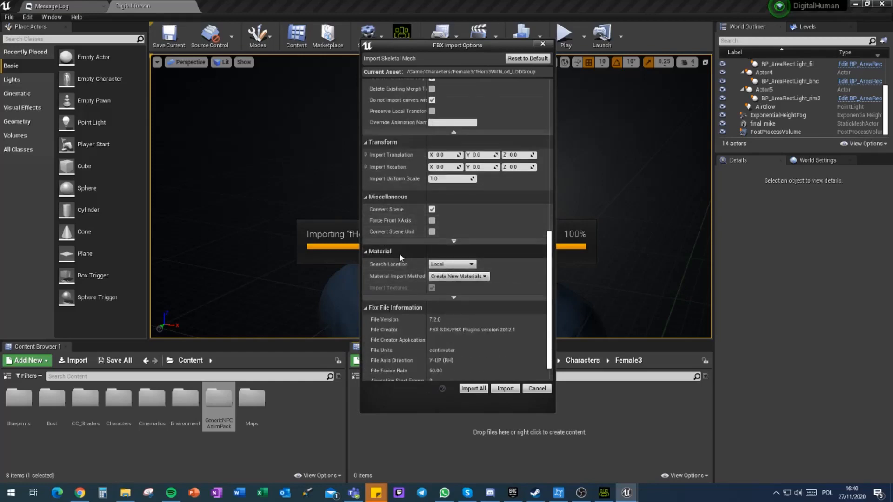
pyautogui.click(462, 265)
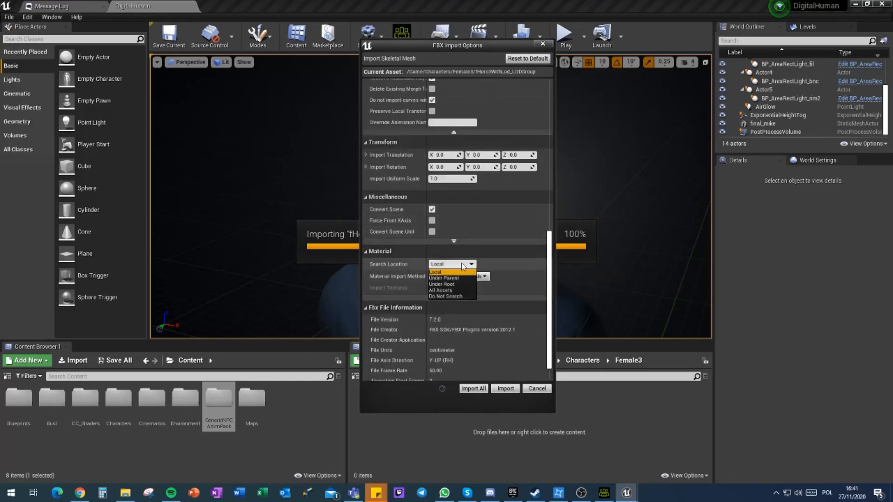
pyautogui.click(450, 266)
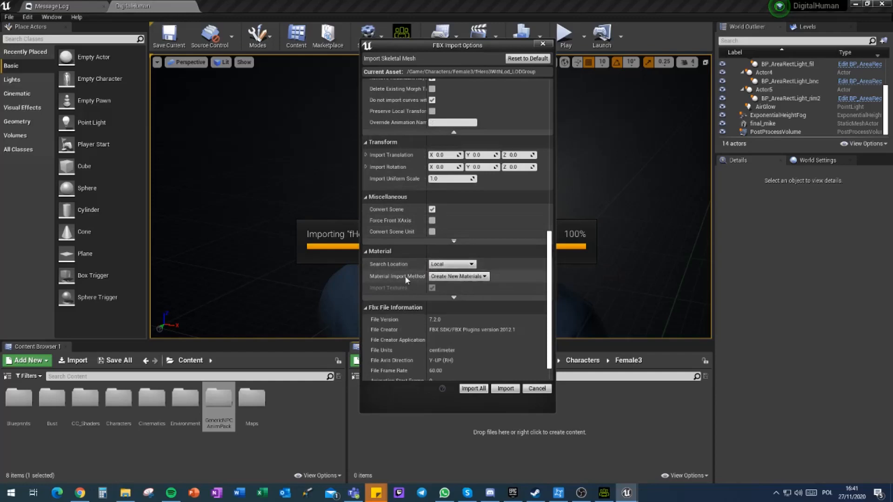
pyautogui.click(461, 276)
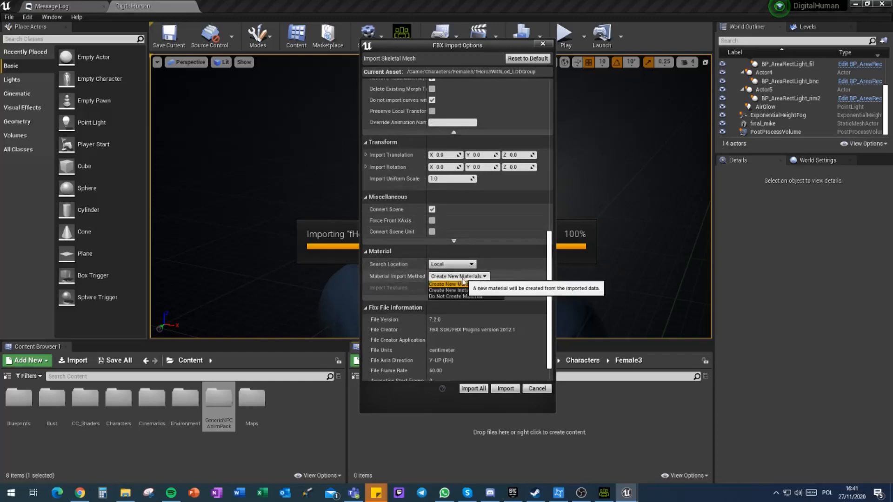
pyautogui.click(458, 297)
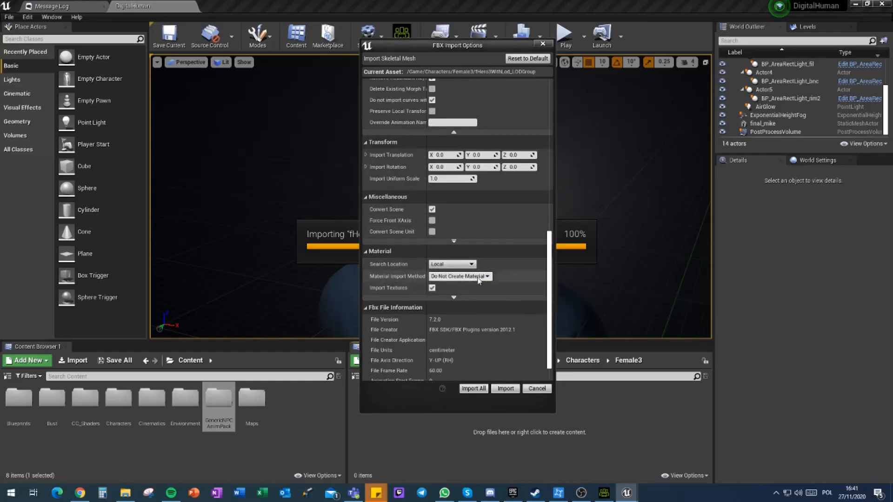
pyautogui.click(471, 278)
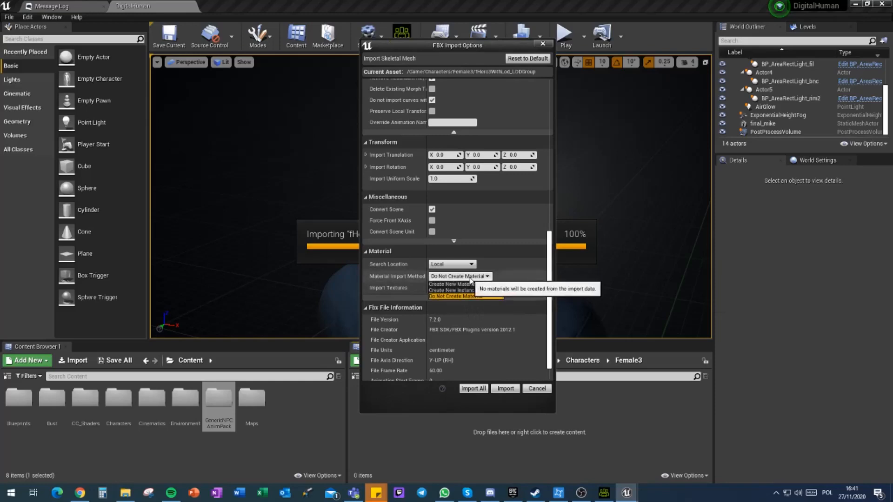
pyautogui.click(476, 297)
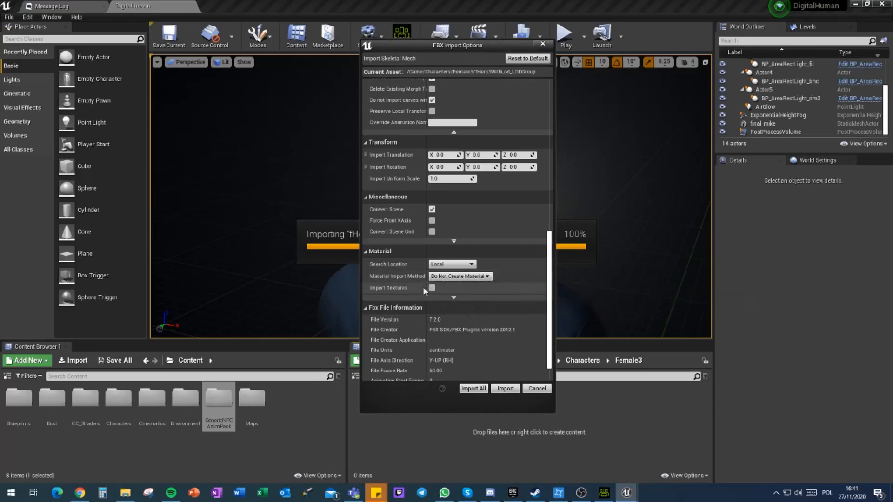
# Step: Expand the advanced material options, keep Reorder Material to Fbx enabled and run Import All for the character
pyautogui.click(454, 298)
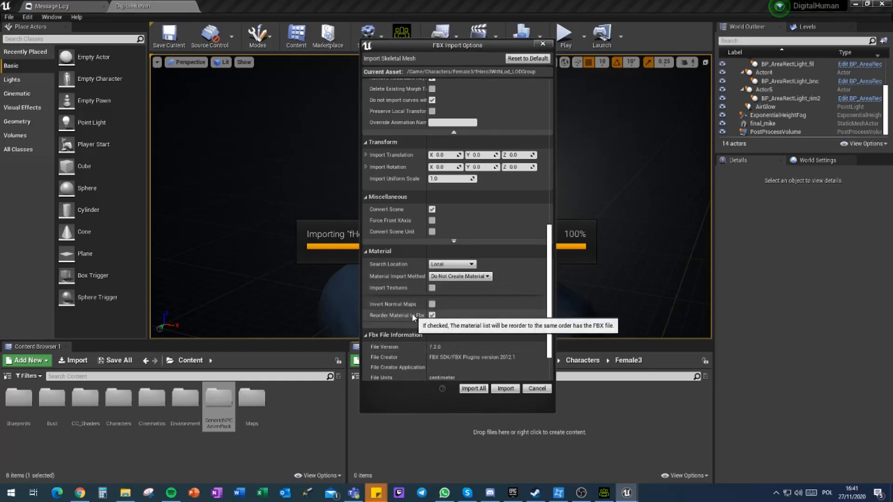
pyautogui.scroll(-2, 433, 270)
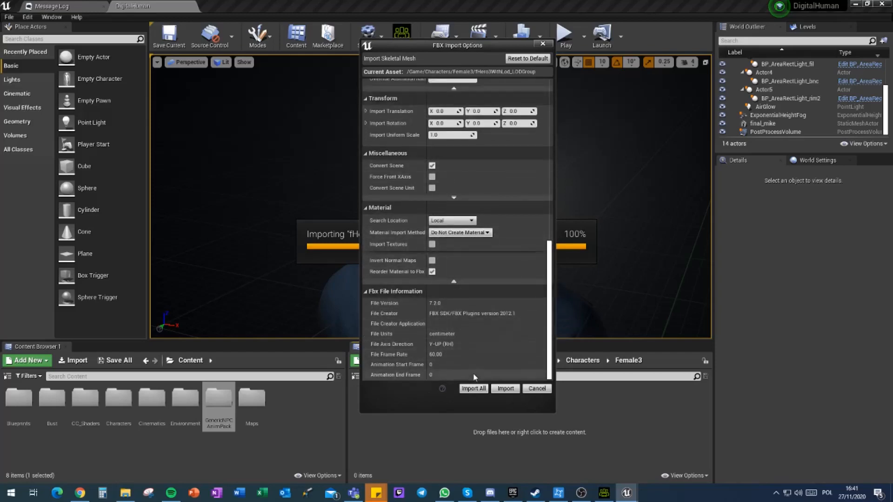
pyautogui.click(473, 389)
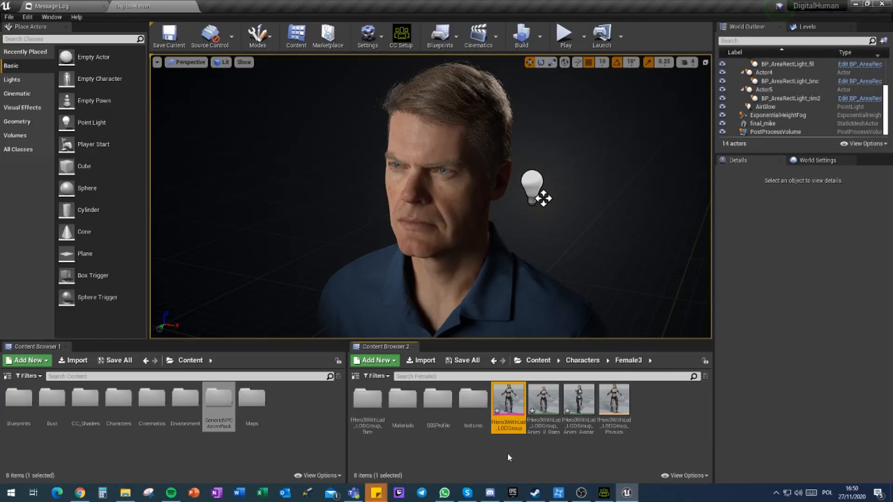
pyautogui.click(503, 460)
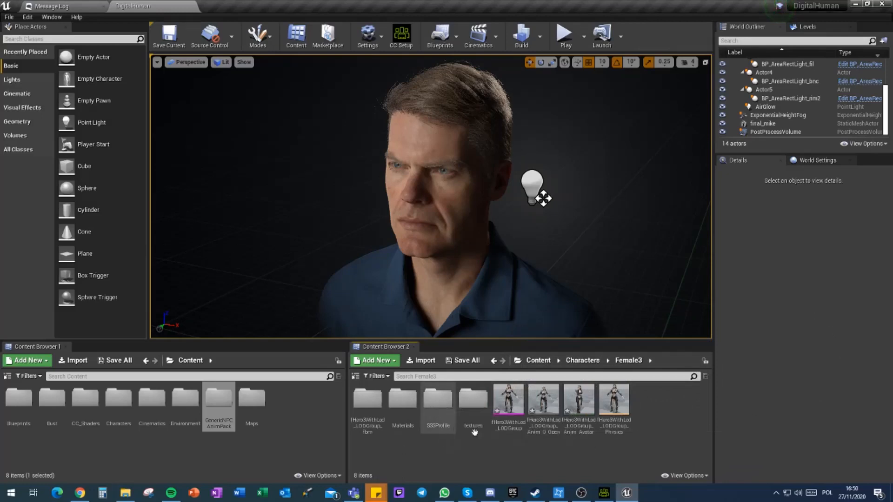
# Step: Inspect the imported fHero3WithLod_LODGroup_fbm texture folder and preview the character's two imported animation sequences
pyautogui.doubleClick(370, 409)
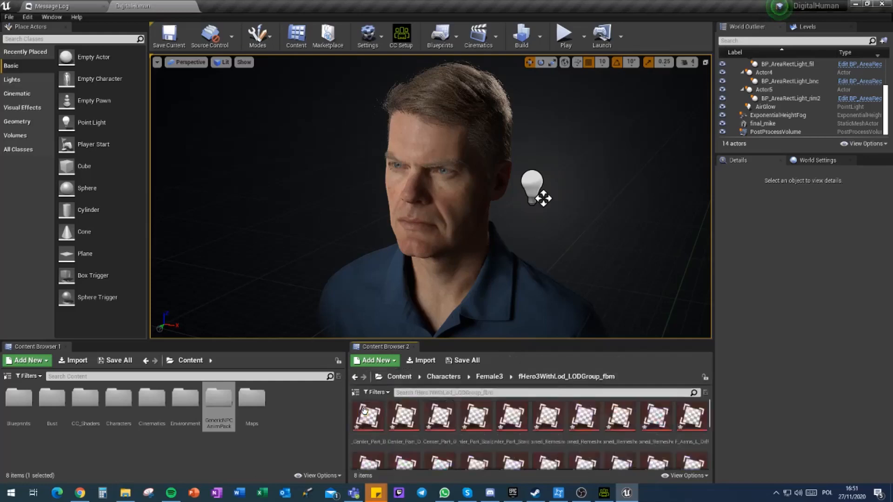
pyautogui.click(485, 379)
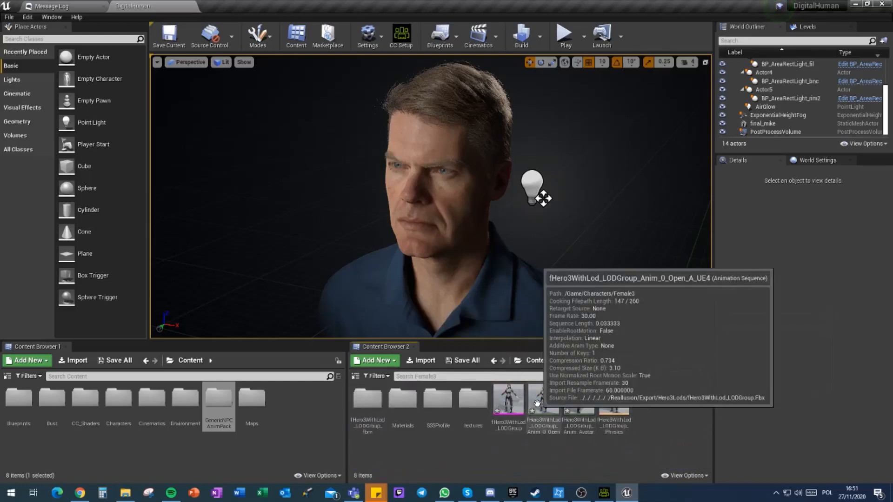
pyautogui.doubleClick(547, 408)
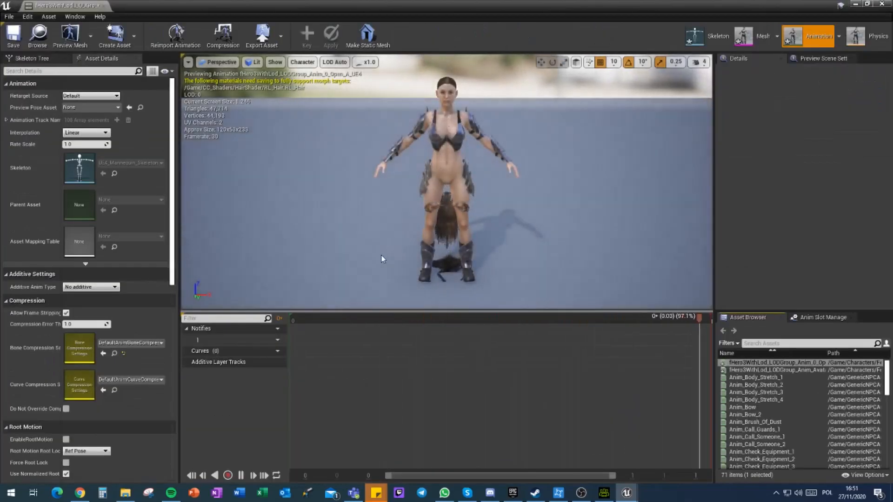
pyautogui.click(104, 6)
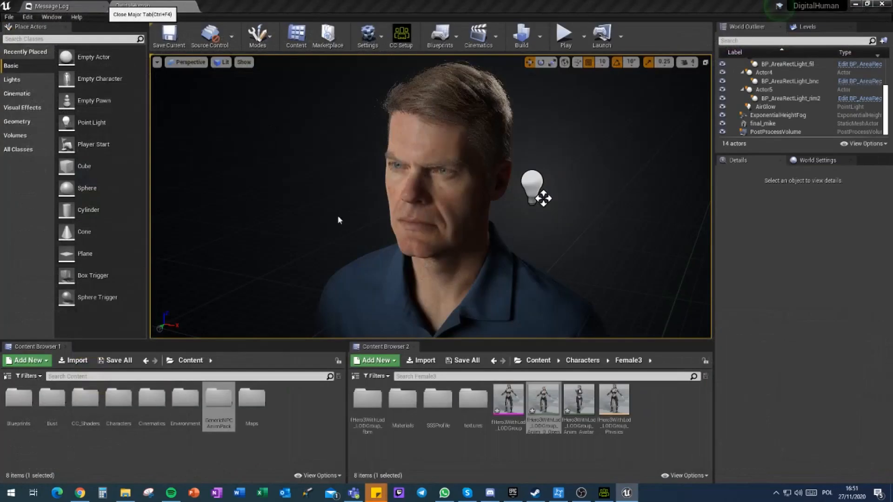
pyautogui.doubleClick(578, 410)
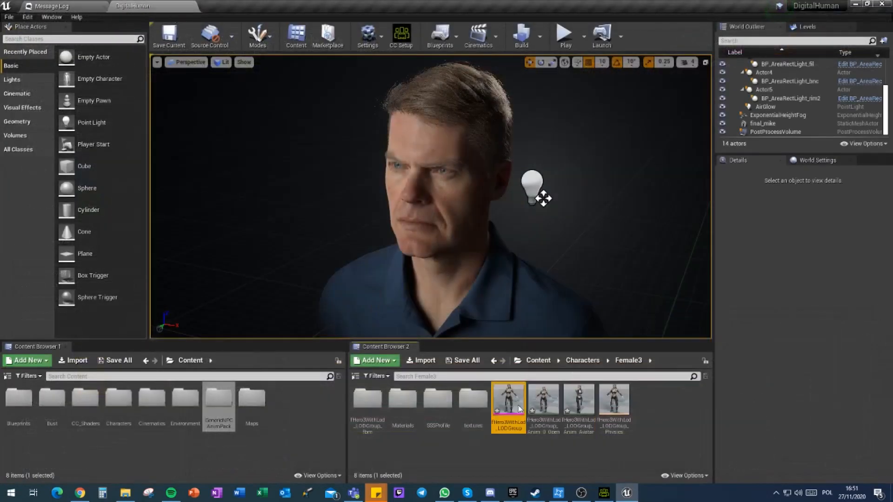
# Step: Open the fHero3WithLod_LODGroup skeletal mesh and delete the Long_Center_Part and SA_F_Skirt_L clothing data
pyautogui.doubleClick(520, 409)
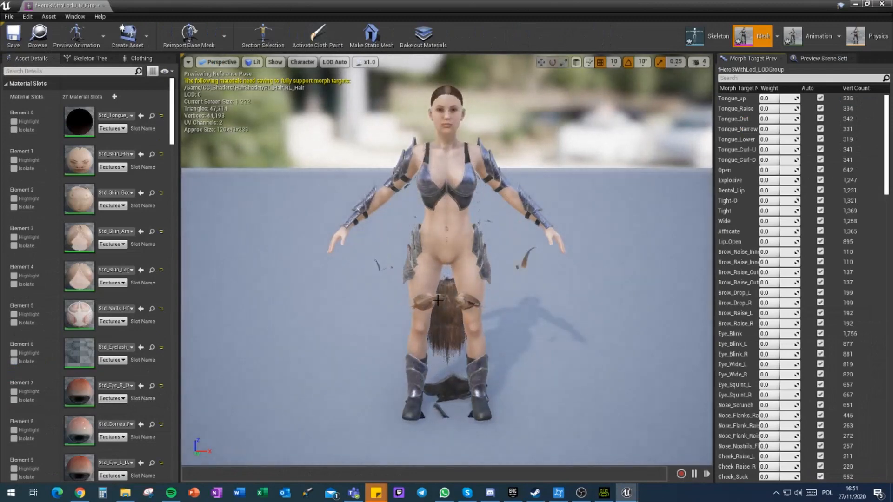
pyautogui.click(141, 58)
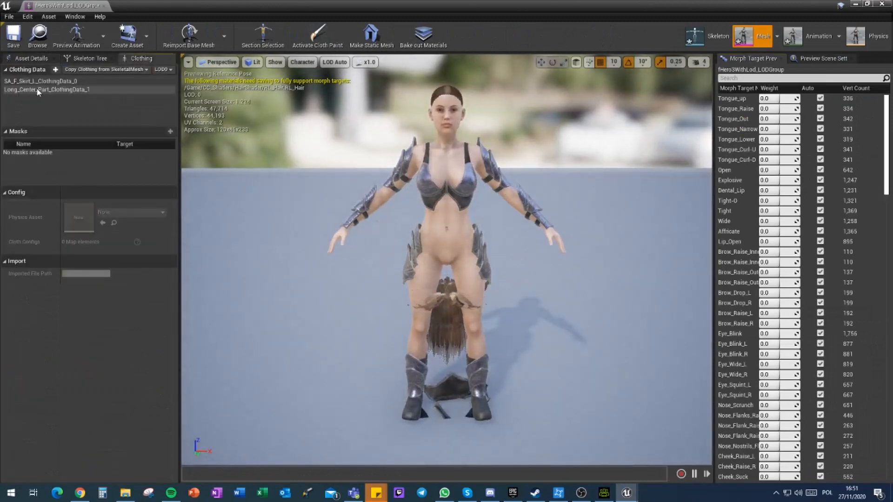
pyautogui.click(37, 89)
pyautogui.rightClick(34, 91)
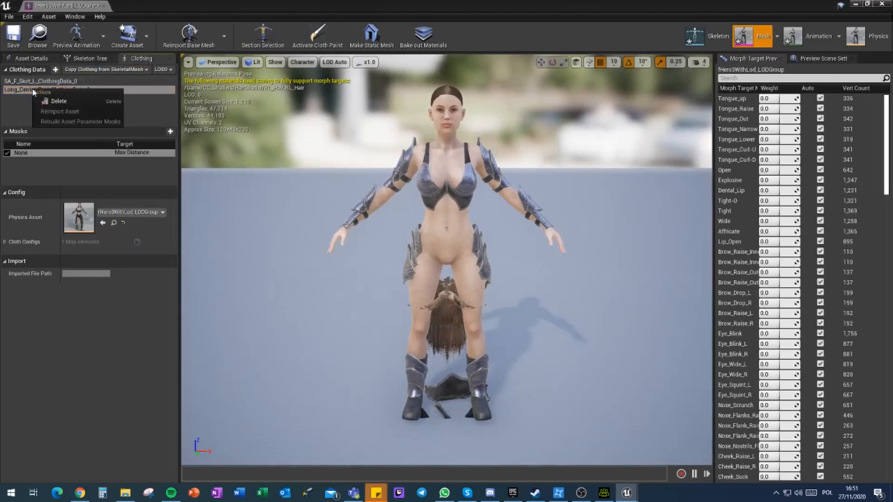
pyautogui.click(63, 102)
pyautogui.rightClick(25, 82)
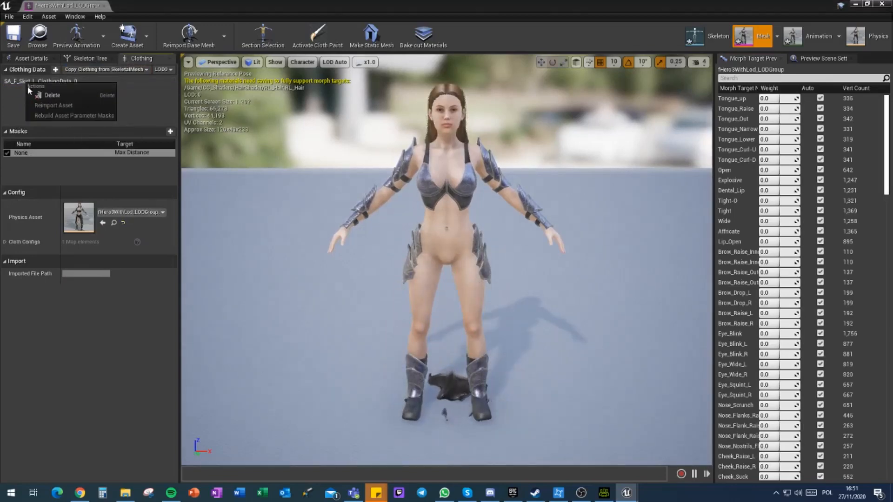
pyautogui.click(50, 95)
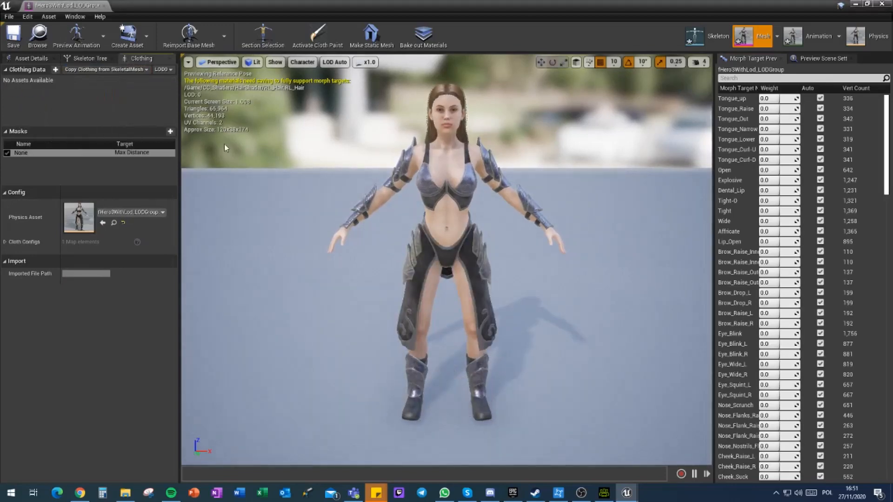
pyautogui.keyDown('alt'); pyautogui.moveTo(501, 248); pyautogui.dragTo(526, 247, button='right'); pyautogui.keyUp('alt')
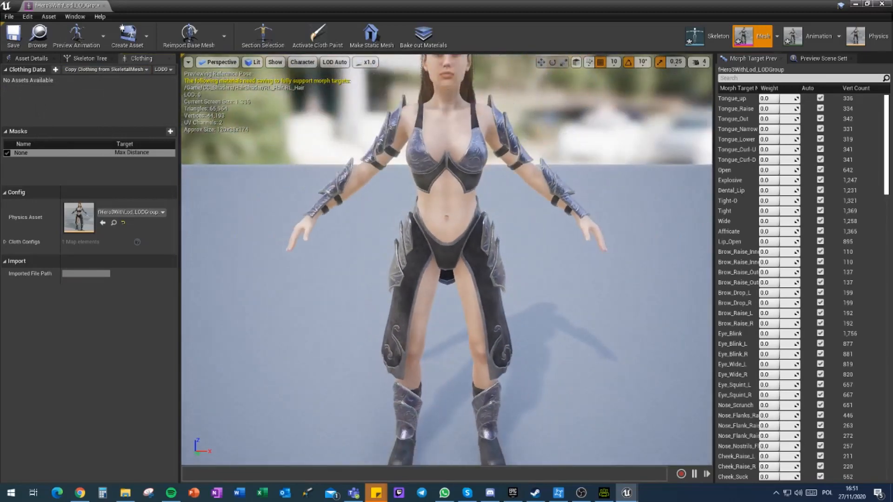
pyautogui.keyDown('alt'); pyautogui.moveTo(526, 248); pyautogui.dragTo(688, 276); pyautogui.keyUp('alt')
# Step: Examine the parameters of the Std_Skin_Head_HQ_Inst material instance in Female3's Materials folder, then close it
pyautogui.click(31, 59)
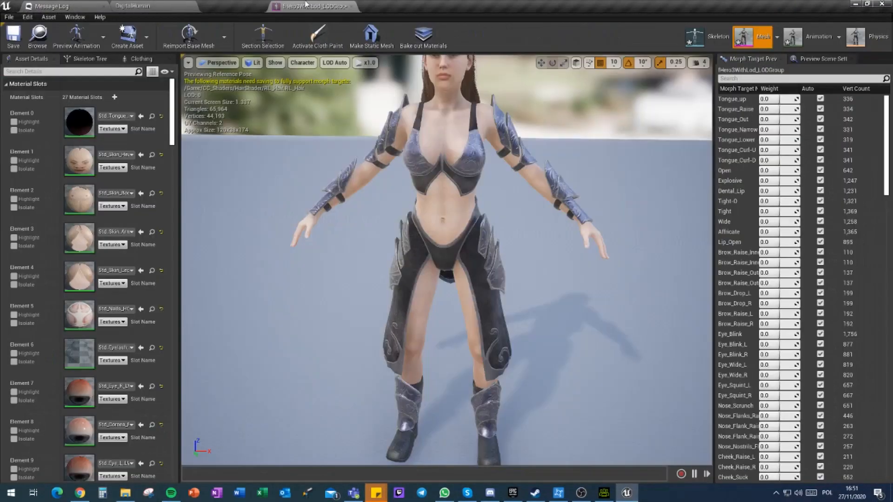
pyautogui.click(166, 5)
pyautogui.scroll(-1, 465, 447)
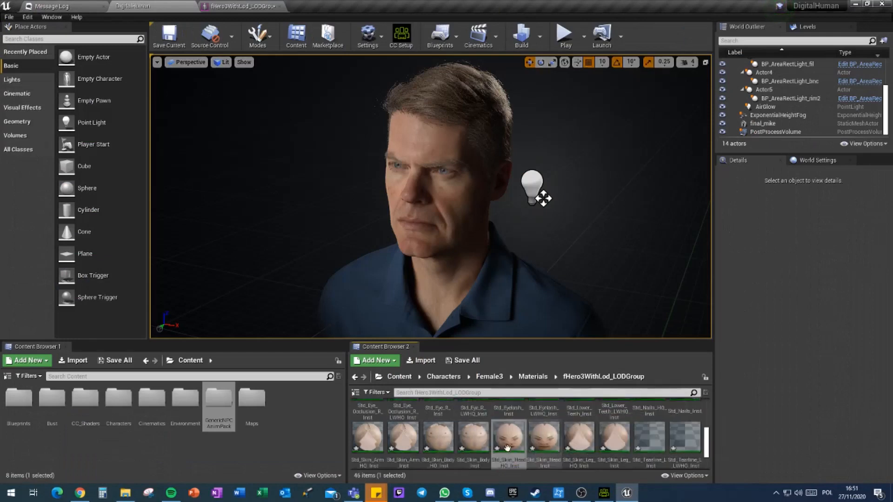
pyautogui.doubleClick(505, 445)
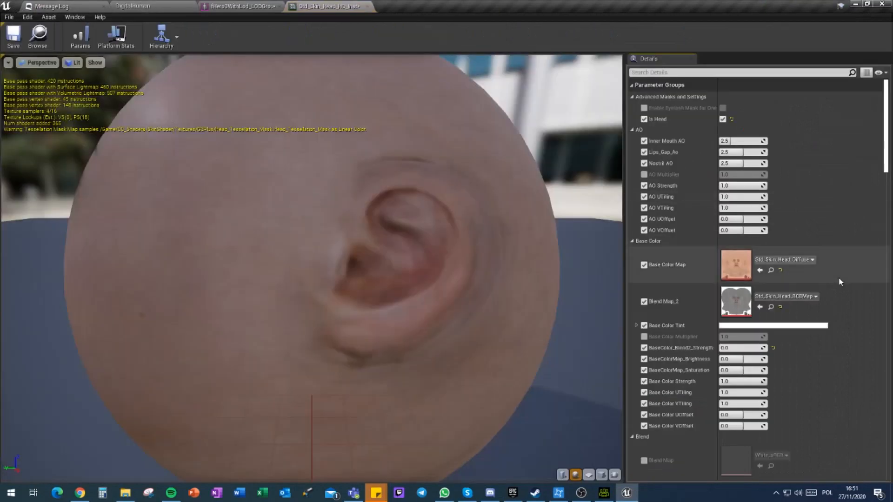
pyautogui.scroll(-5, 840, 292)
pyautogui.scroll(-10, 841, 296)
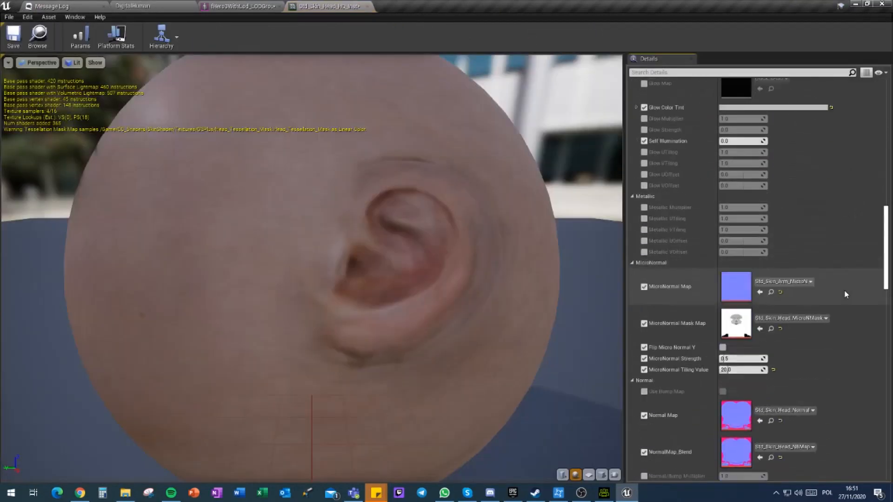
pyautogui.scroll(-12, 848, 293)
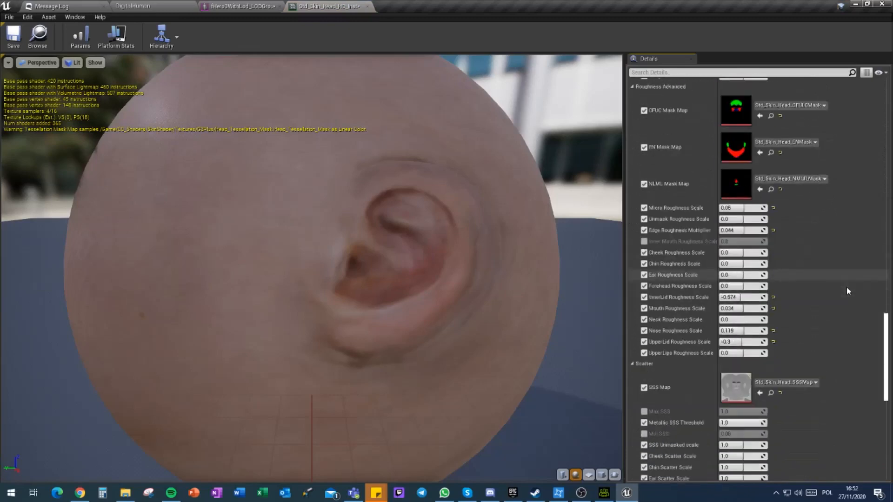
pyautogui.scroll(-10, 847, 286)
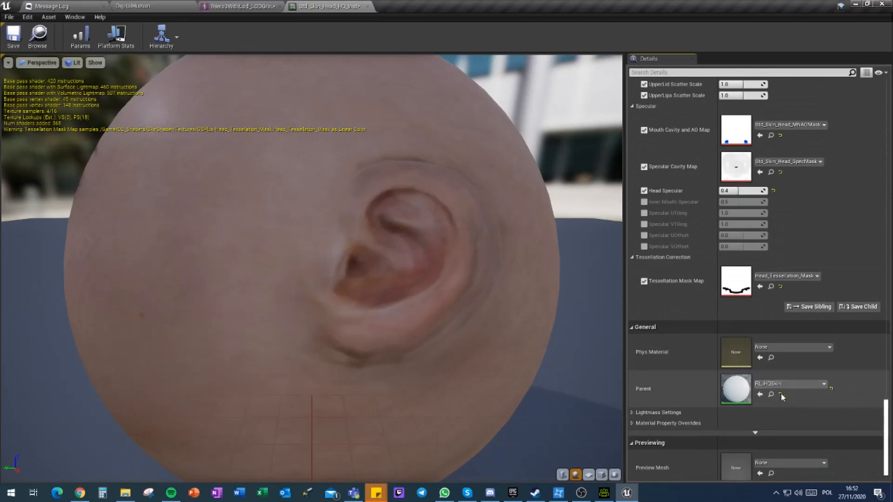
pyautogui.click(367, 6)
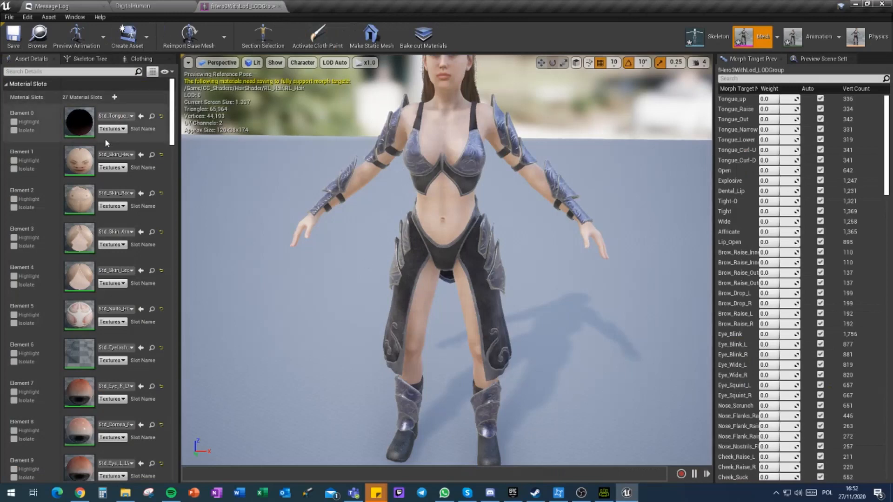
# Step: Review the mesh's material slots, set the LOD picker to LOD 0 and inspect the character's upper body
pyautogui.scroll(-1, 53, 118)
pyautogui.scroll(-15, 54, 118)
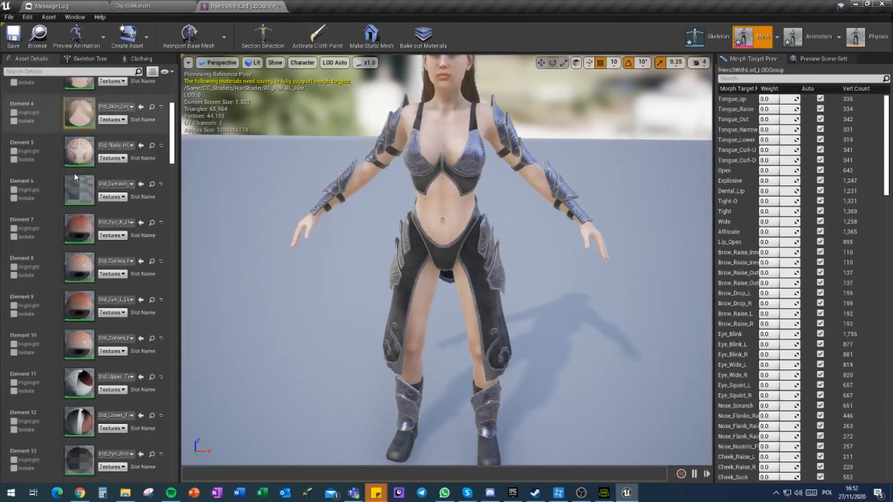
pyautogui.scroll(-12, 96, 351)
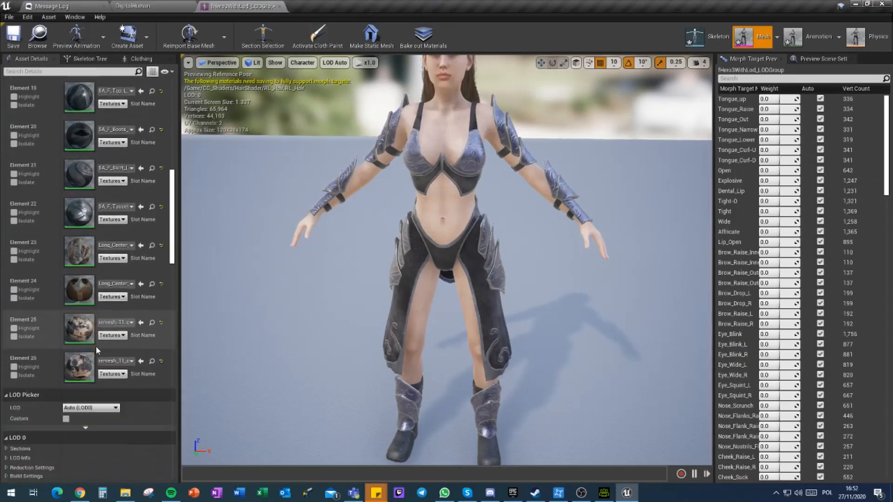
pyautogui.scroll(1, 86, 331)
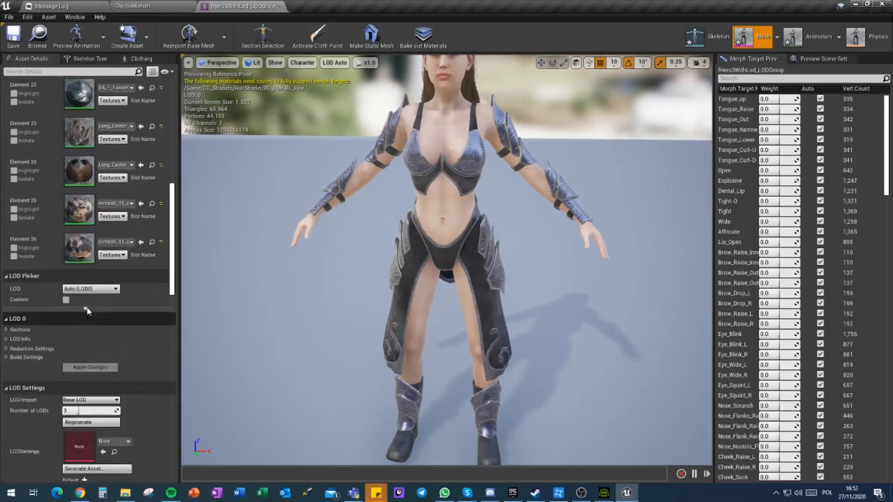
pyautogui.click(91, 319)
pyautogui.click(84, 339)
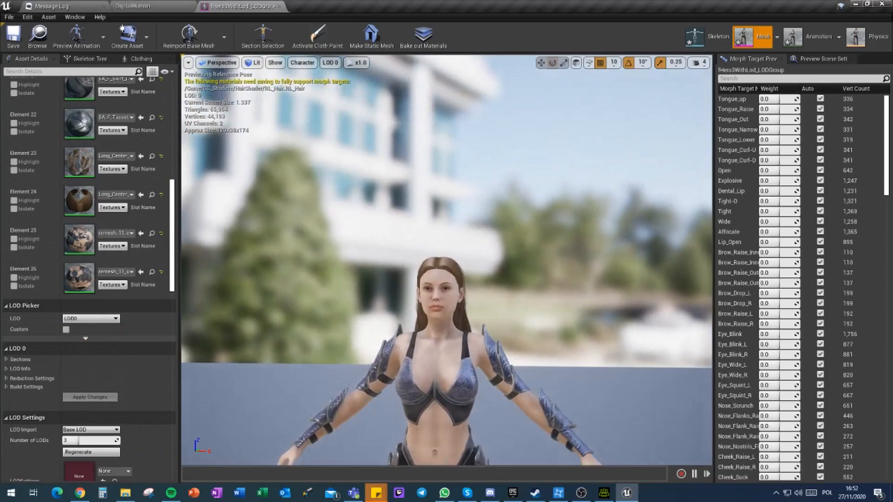
pyautogui.moveTo(447, 260); pyautogui.dragTo(376, 347, button='right')
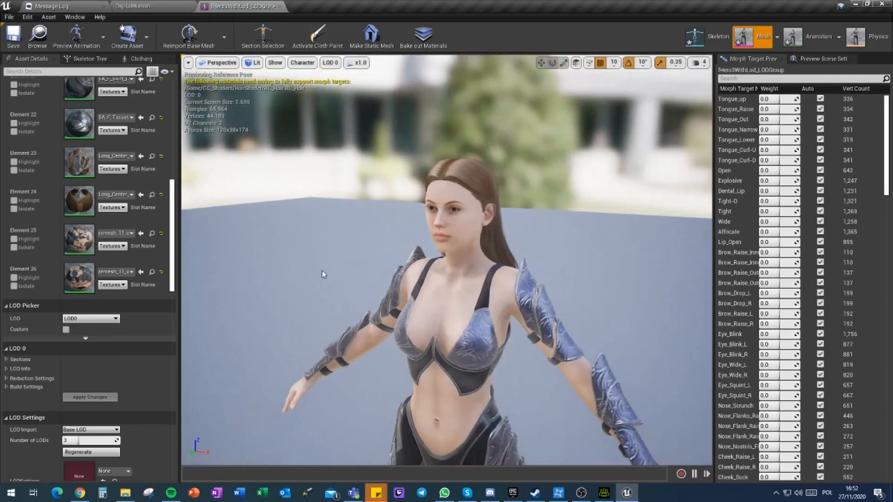
# Step: Preview LOD 1, inspect the character near and far, and expand the LOD's Sections to check its material slot
pyautogui.click(93, 319)
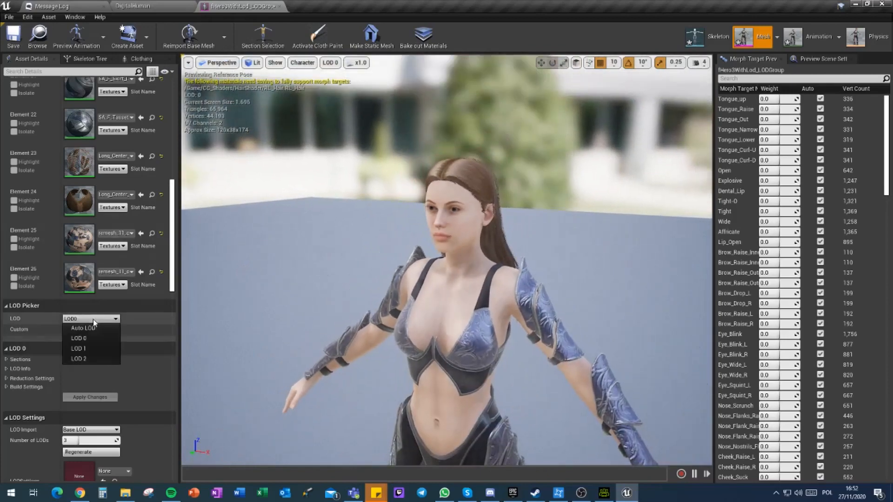
pyautogui.click(85, 349)
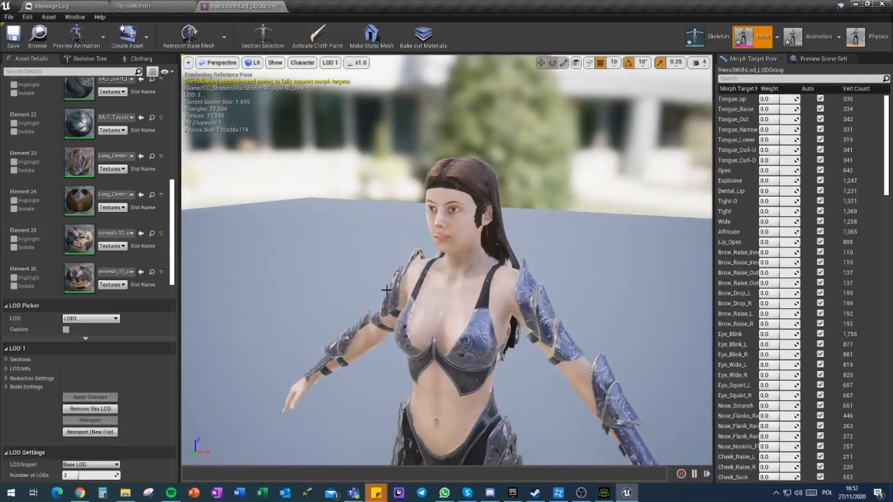
pyautogui.moveTo(386, 289); pyautogui.dragTo(396, 268, button='right')
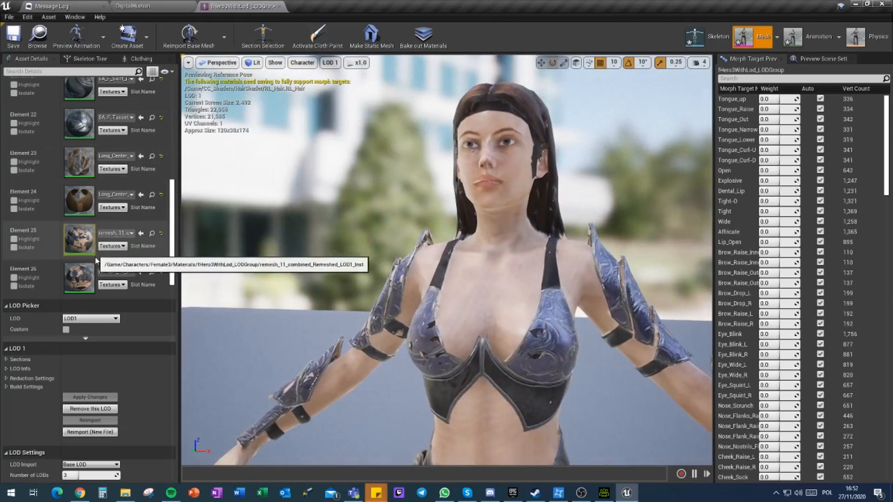
pyautogui.click(6, 359)
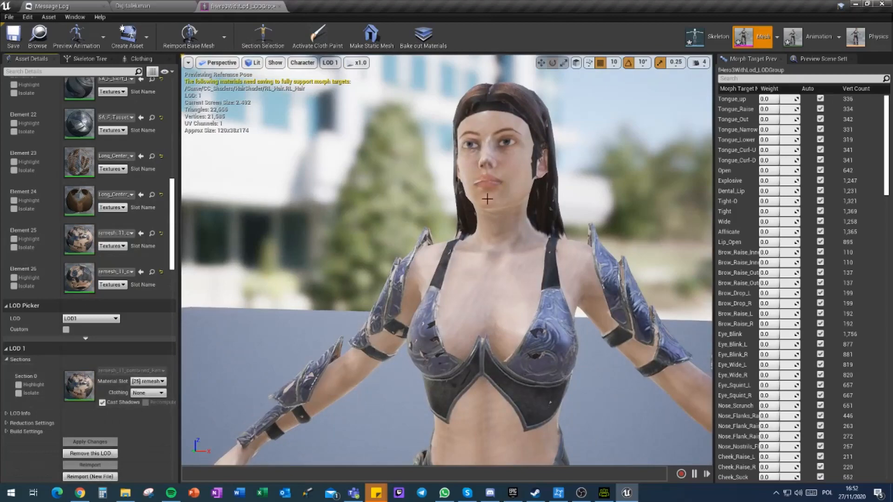
pyautogui.moveTo(506, 312); pyautogui.dragTo(447, 339, button='right')
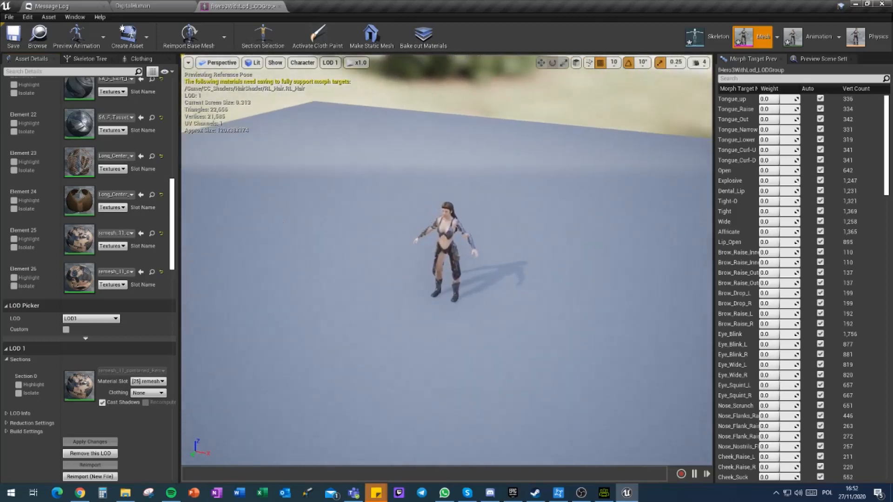
# Step: Set the LOD picker to Auto LOD and vary the viewing distance to check how the LODs switch
pyautogui.click(91, 319)
pyautogui.click(89, 327)
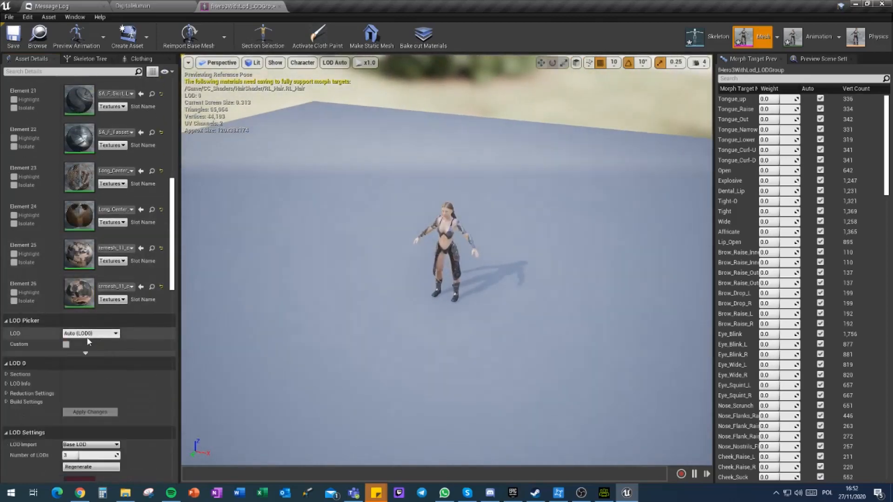
pyautogui.click(86, 334)
pyautogui.click(86, 343)
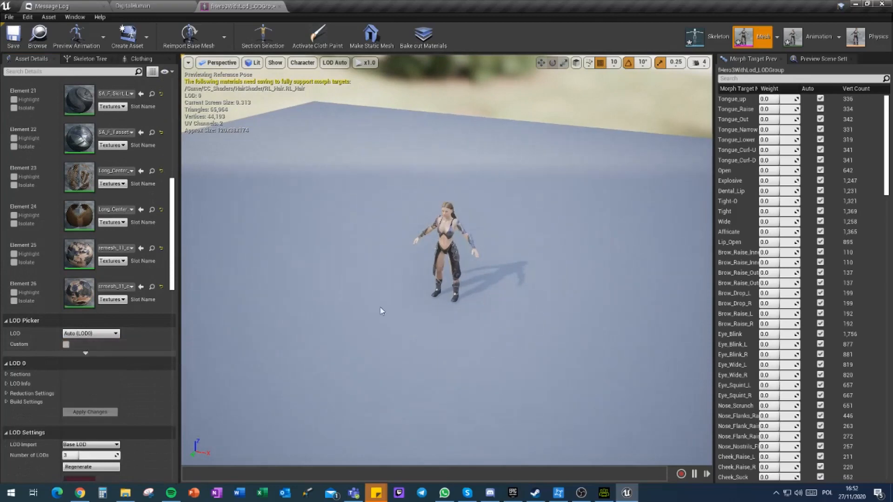
pyautogui.scroll(-4, 446, 260)
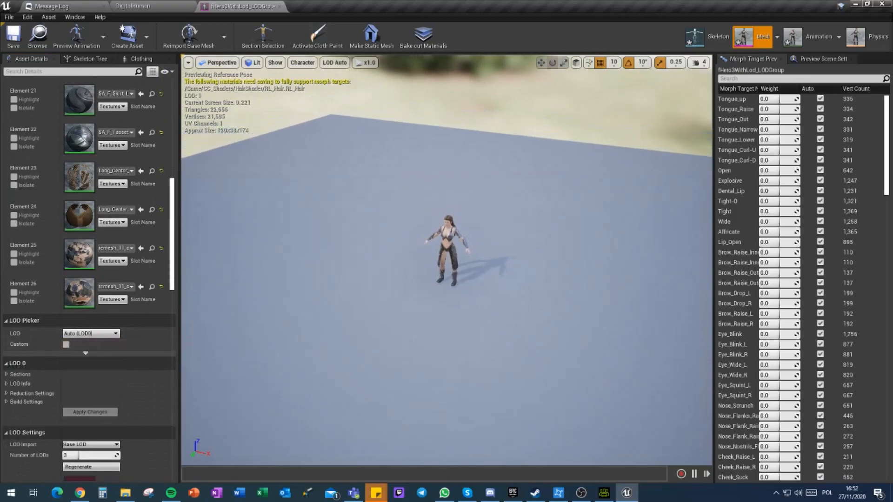
pyautogui.scroll(4, 446, 260)
pyautogui.scroll(-4, 447, 259)
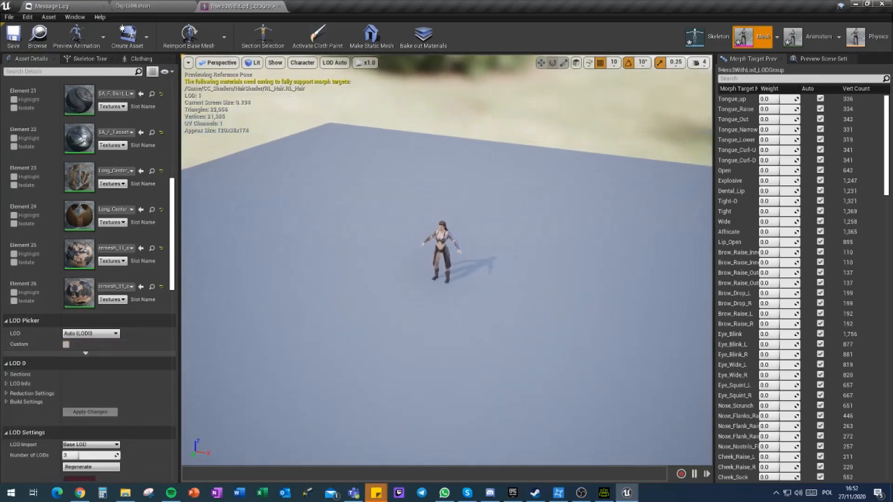
pyautogui.scroll(4, 447, 259)
pyautogui.scroll(-2, 447, 260)
pyautogui.scroll(-3, 447, 260)
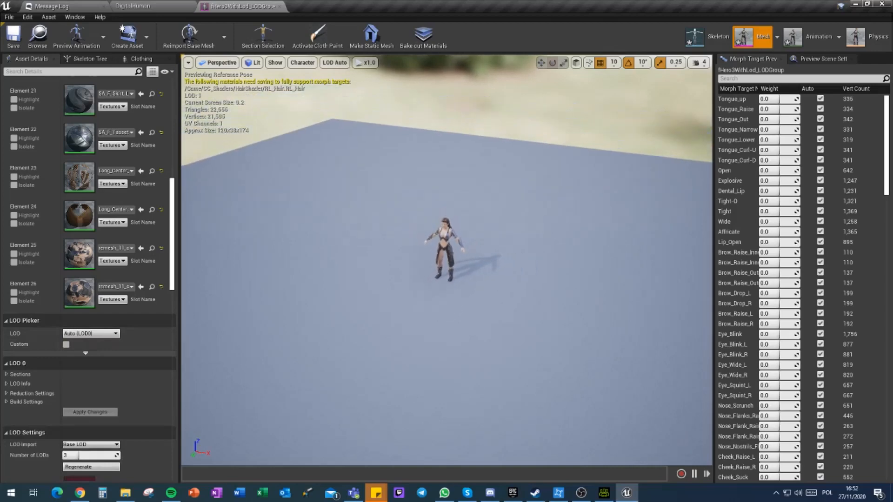
pyautogui.scroll(5, 447, 259)
pyautogui.scroll(-6, 447, 260)
pyautogui.scroll(10, 197, 320)
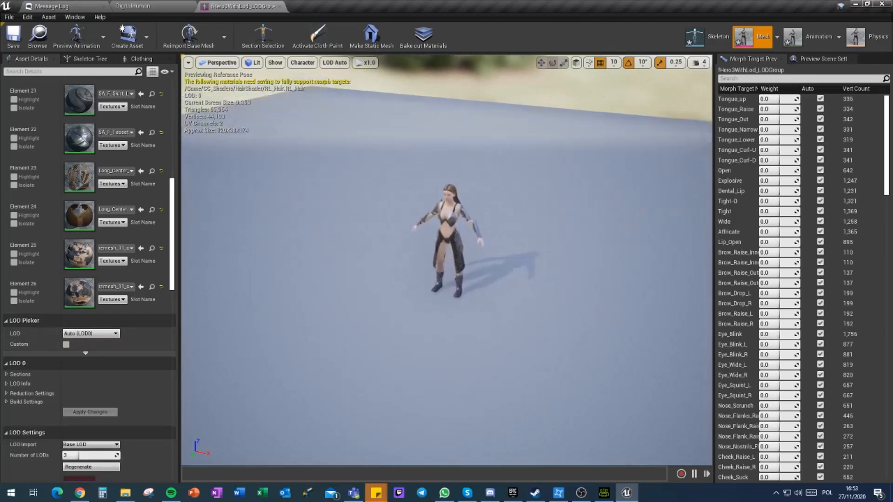
# Step: Preview LOD 2 and inspect the character from several sides, close up and from a distance
pyautogui.click(89, 333)
pyautogui.click(84, 374)
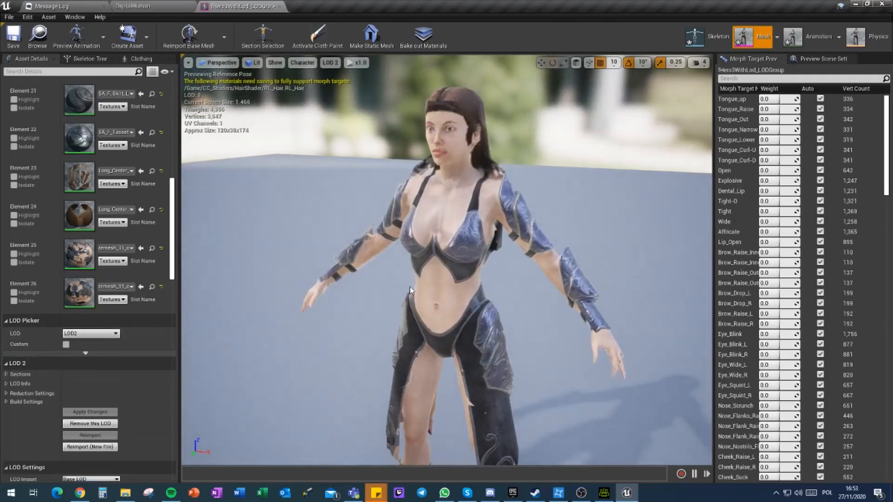
pyautogui.keyDown('alt'); pyautogui.moveTo(400, 261); pyautogui.dragTo(544, 251); pyautogui.keyUp('alt')
pyautogui.keyDown('alt'); pyautogui.moveTo(409, 161); pyautogui.dragTo(224, 152); pyautogui.keyUp('alt')
pyautogui.scroll(-20, 446, 261)
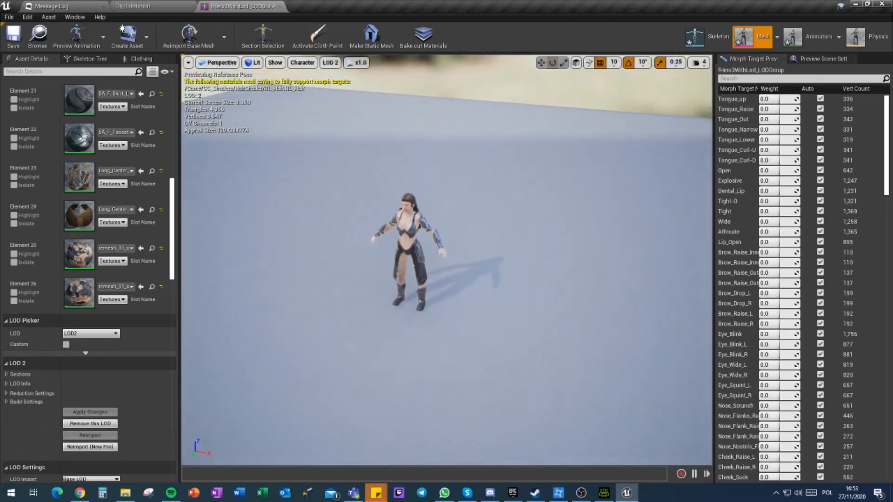
pyautogui.keyDown('alt'); pyautogui.moveTo(447, 260); pyautogui.dragTo(302, 256); pyautogui.keyUp('alt')
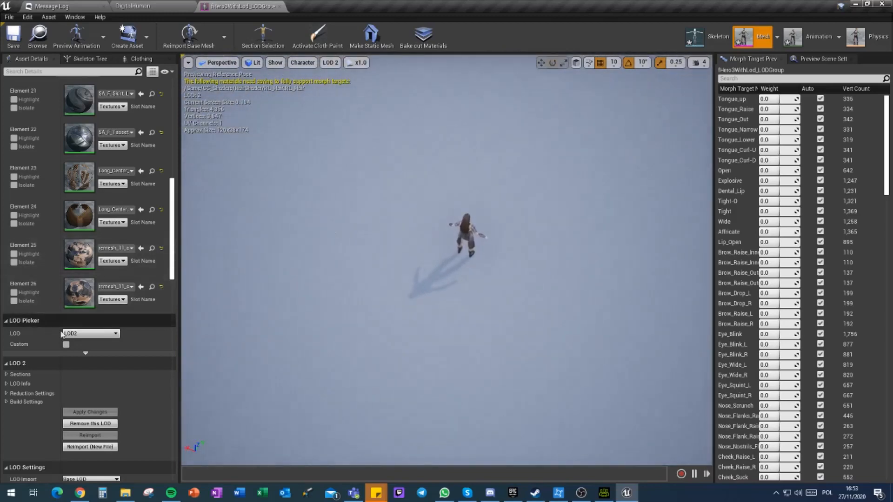
# Step: Return the LOD picker to Auto LOD, recheck the character from far to near and save the skeletal mesh
pyautogui.click(91, 333)
pyautogui.click(78, 342)
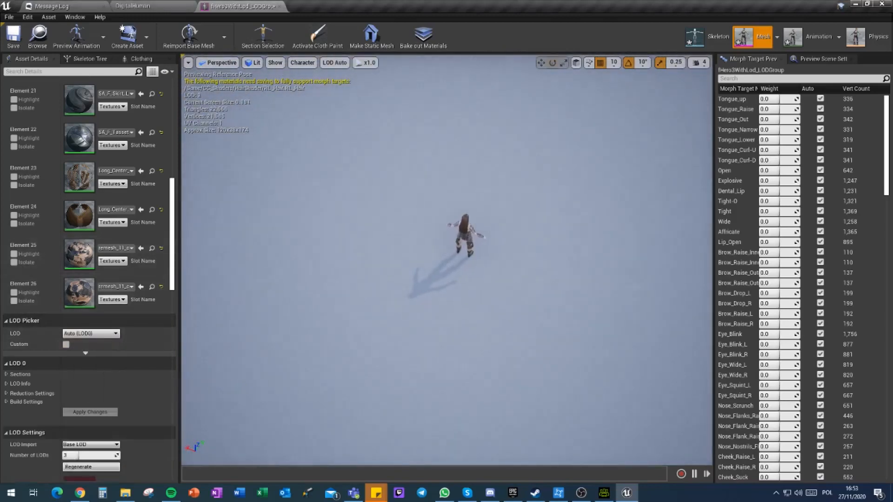
pyautogui.press('s')
pyautogui.moveTo(447, 261); pyautogui.dragTo(453, 260, button='right')
pyautogui.press('w')
pyautogui.keyDown('alt'); pyautogui.moveTo(447, 260); pyautogui.dragTo(544, 205); pyautogui.keyUp('alt')
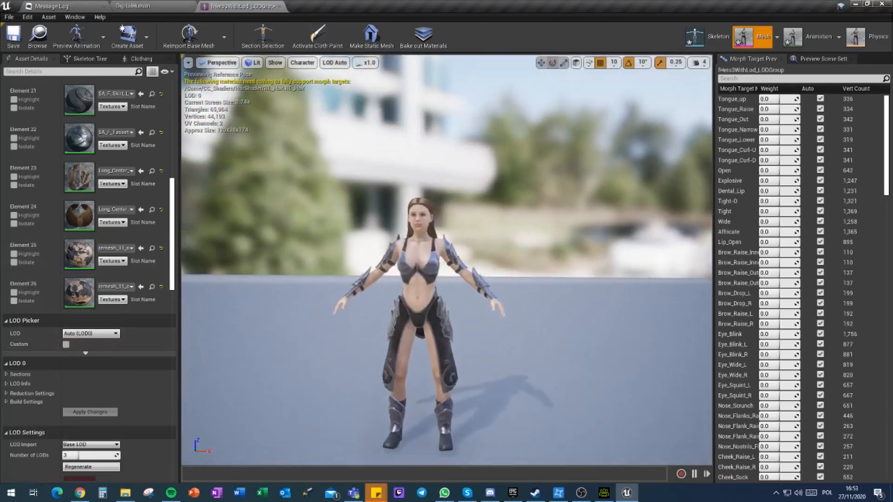
pyautogui.press('w')
pyautogui.moveTo(447, 261); pyautogui.dragTo(423, 256, button='right')
pyautogui.click(9, 38)
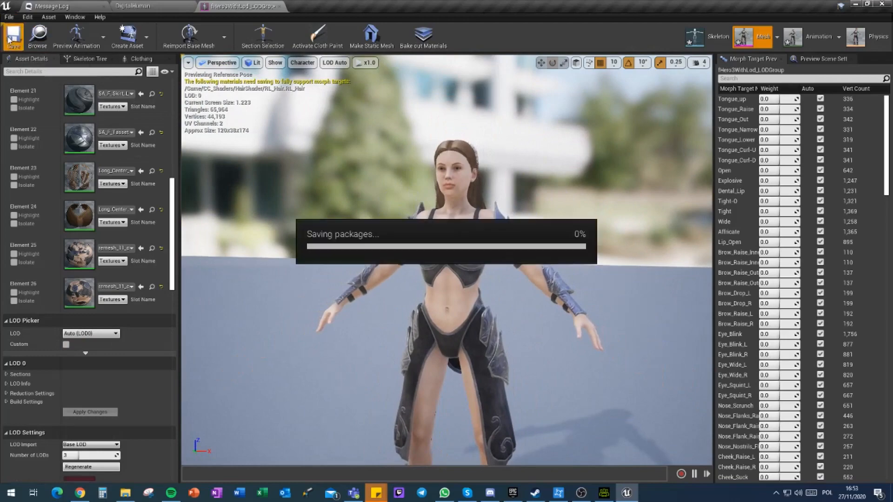
# Step: Return to the DigitalHuman level, select the final_mike bust and examine its transform values
pyautogui.click(146, 7)
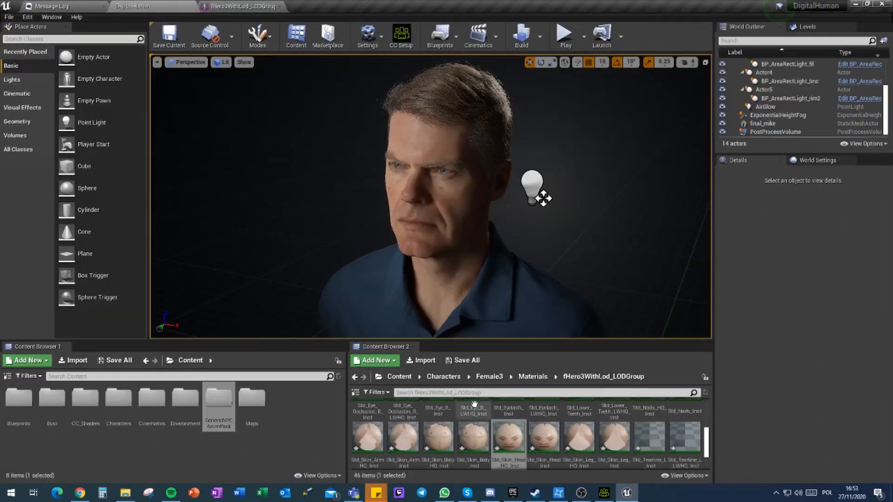
pyautogui.click(463, 247)
pyautogui.moveTo(459, 259)
pyautogui.mouseDown(button='right')
pyautogui.moveTo(452, 310)
pyautogui.moveTo(452, 261)
pyautogui.mouseUp(button='right')
pyautogui.scroll(-10, 783, 291)
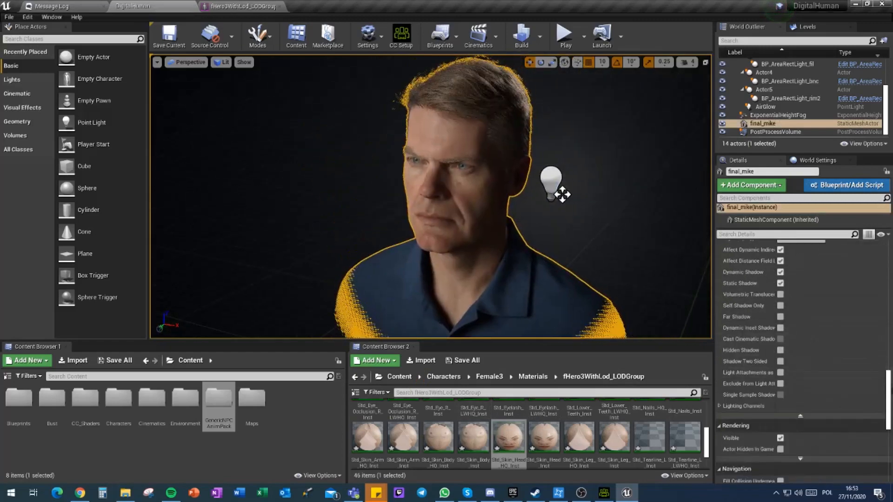
pyautogui.moveTo(889, 346); pyautogui.dragTo(889, 261)
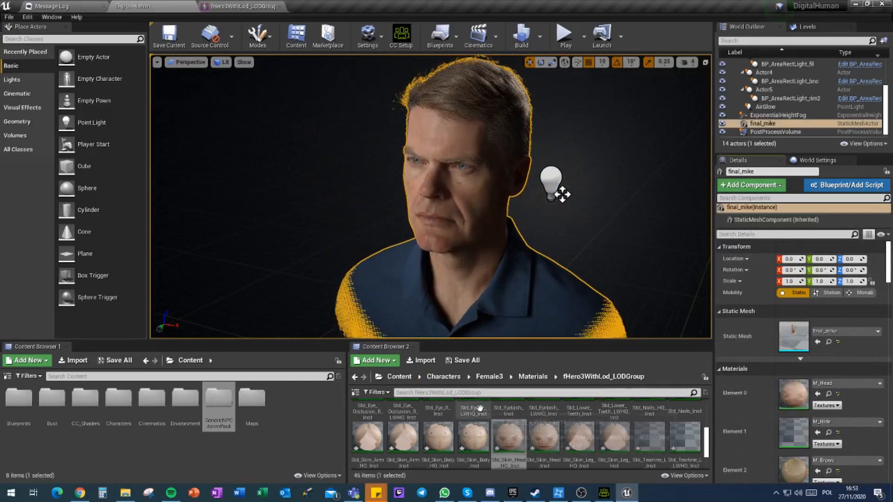
# Step: Place fHero3WithLod_LODGroup from the Female3 folder into the level at X 0, Y 0, trying Z 0 and 15 before settling on 10
pyautogui.click(493, 380)
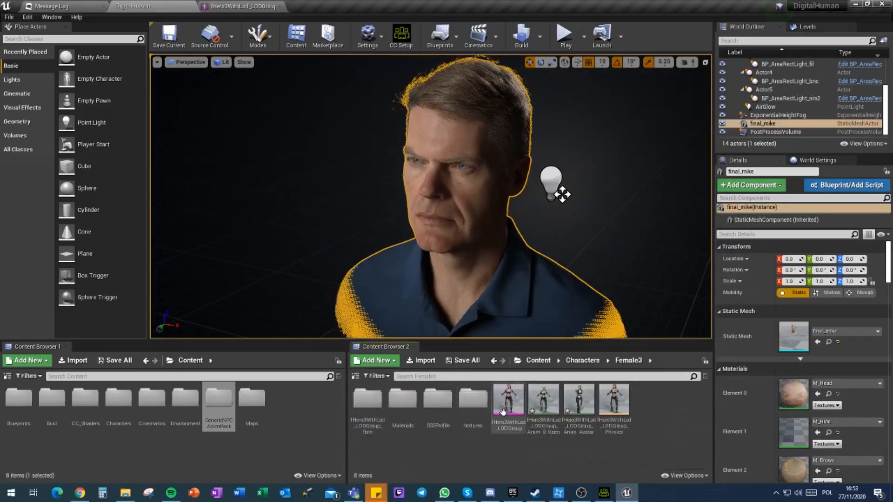
pyautogui.moveTo(508, 406); pyautogui.dragTo(477, 305)
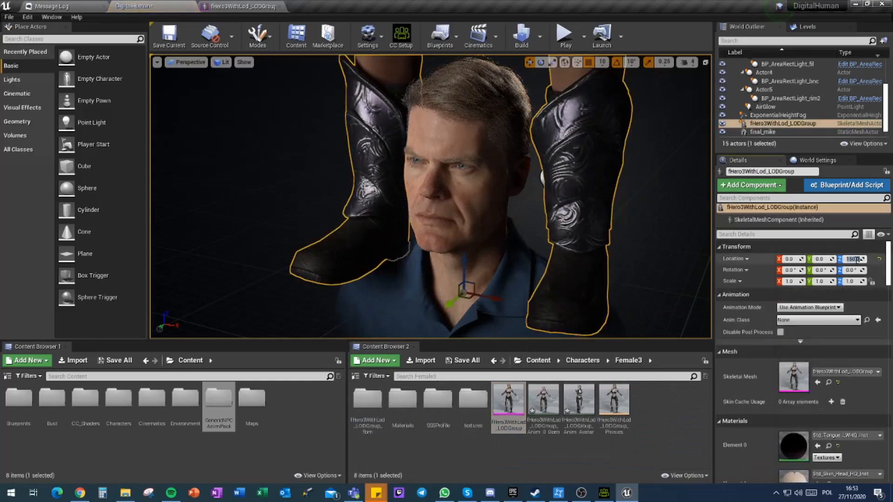
pyautogui.write('0')
pyautogui.press('Return')
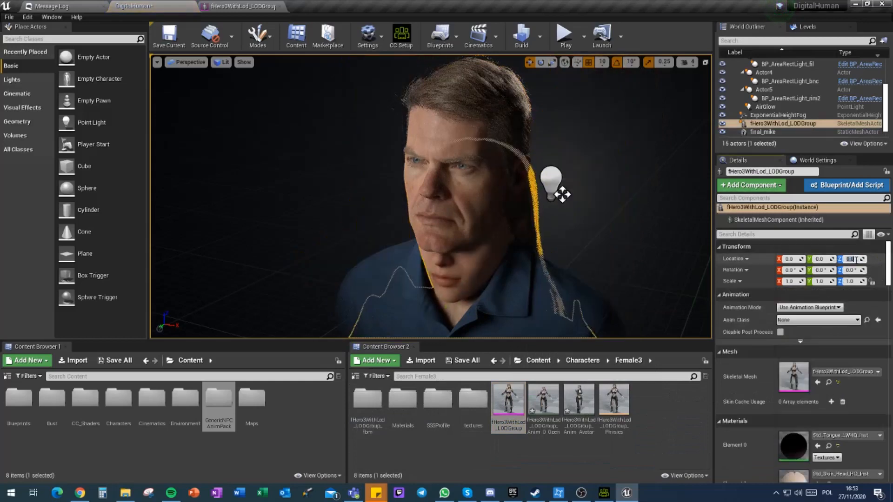
pyautogui.write('15')
pyautogui.press('Return')
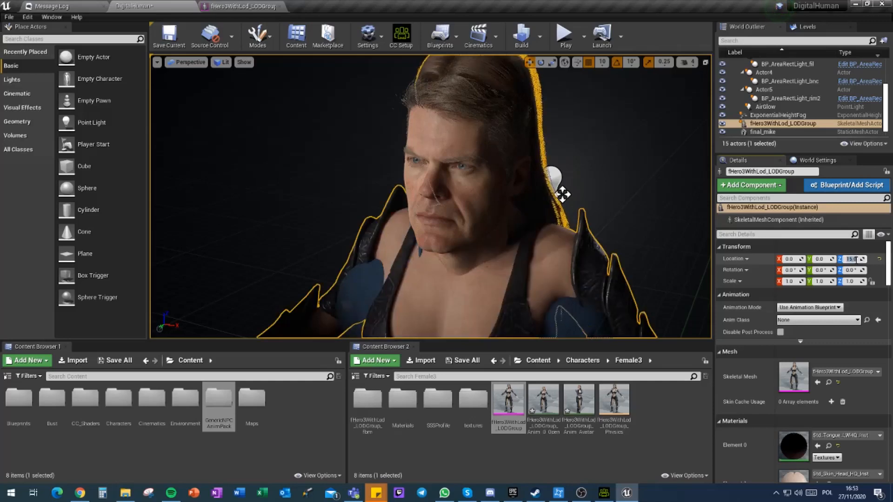
pyautogui.write('10')
pyautogui.press('Return')
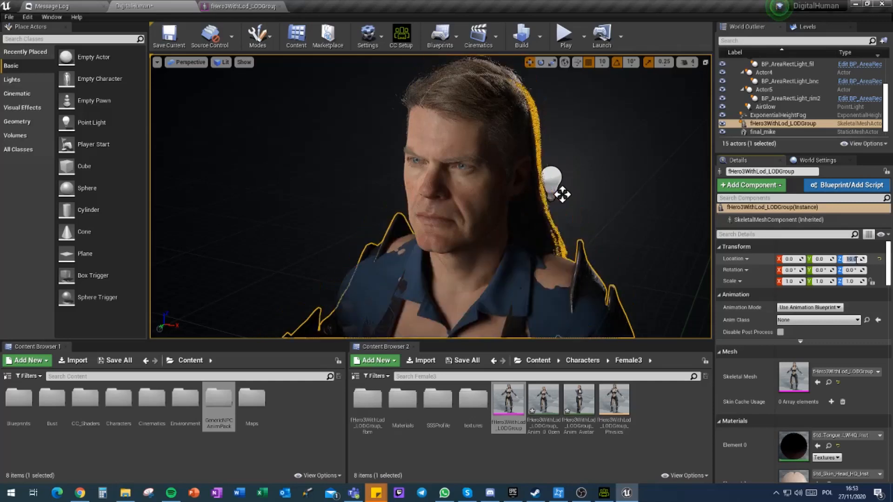
# Step: Delete the final_mike bust from the level and inspect the female character's face, eyes and hair up close
pyautogui.click(467, 238)
pyautogui.press('Delete')
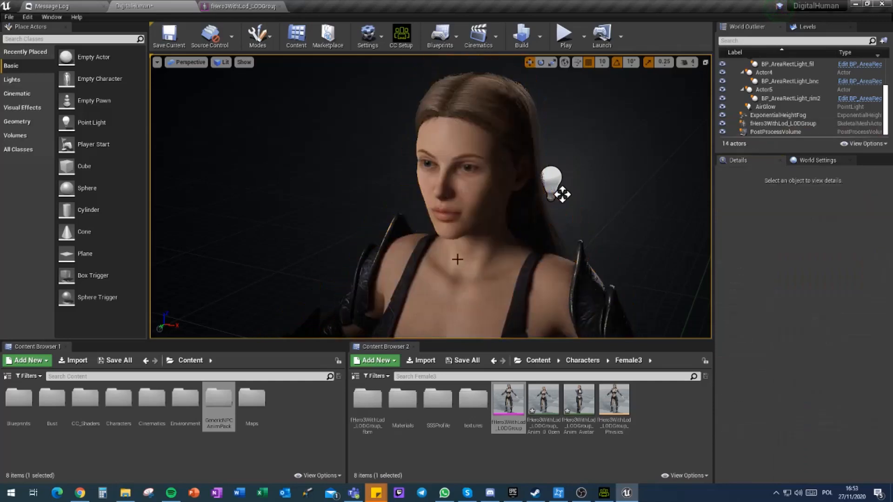
pyautogui.moveTo(458, 260); pyautogui.dragTo(225, 267, button='right')
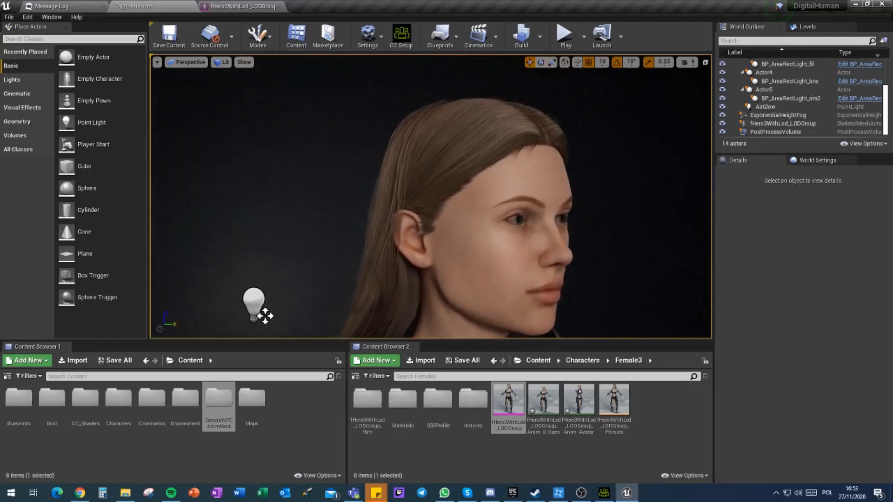
pyautogui.keyDown('alt'); pyautogui.moveTo(430, 196); pyautogui.dragTo(338, 196); pyautogui.keyUp('alt')
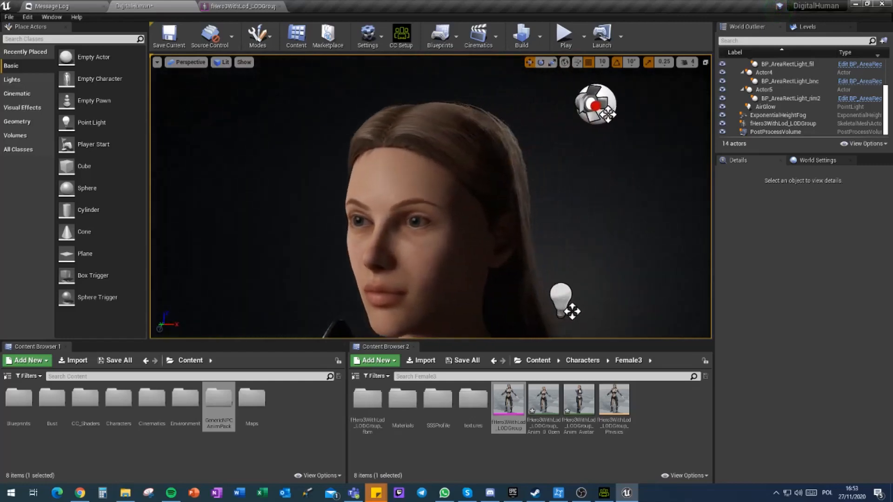
pyautogui.moveTo(430, 196); pyautogui.dragTo(388, 228, button='right')
pyautogui.moveTo(431, 197); pyautogui.dragTo(563, 163, button='right')
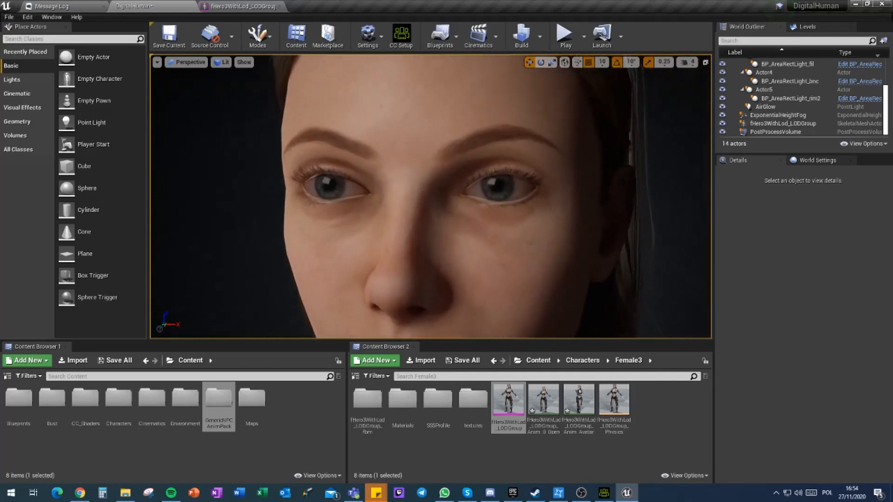
pyautogui.moveTo(431, 196); pyautogui.dragTo(517, 228, button='right')
pyautogui.moveTo(212, 240); pyautogui.dragTo(182, 225, button='right')
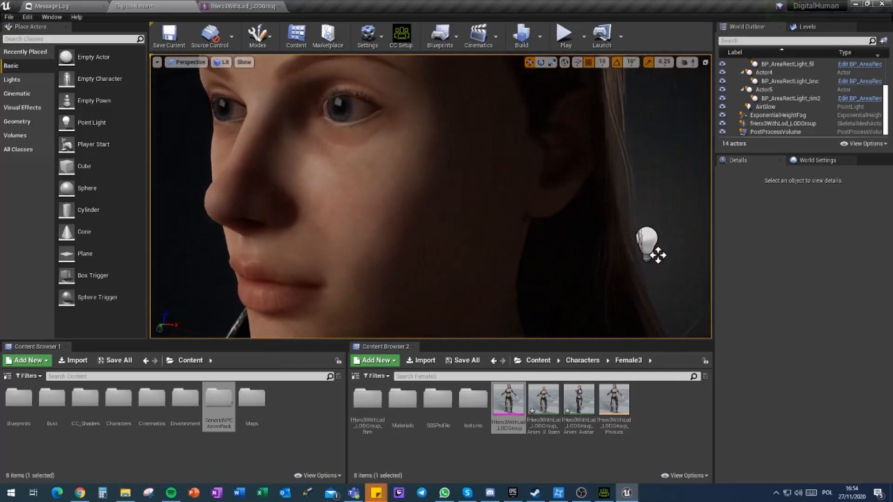
# Step: In the fHero3WithLod_LODGroup mesh, expand the LOD 0 sections and turn off Cast Shadows for Section 13, the right eye occlusion
pyautogui.moveTo(183, 225); pyautogui.dragTo(140, 225, button='right')
pyautogui.click(471, 137)
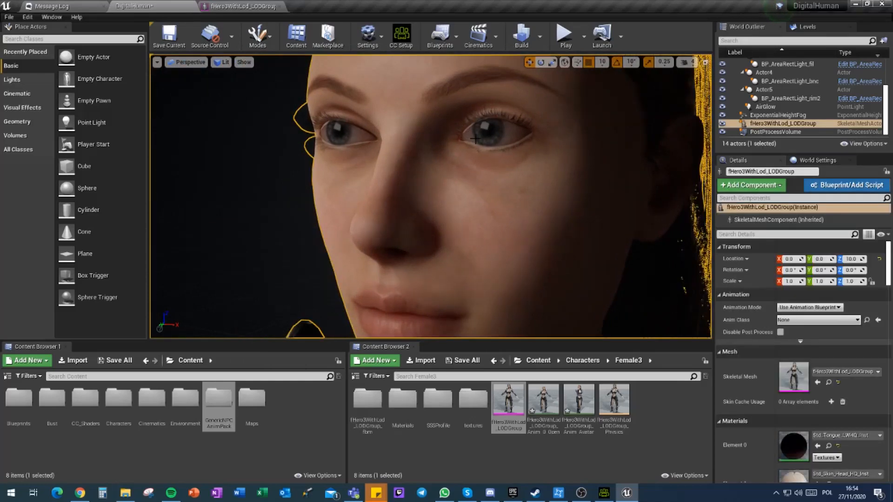
pyautogui.click(224, 6)
pyautogui.scroll(-10, 37, 333)
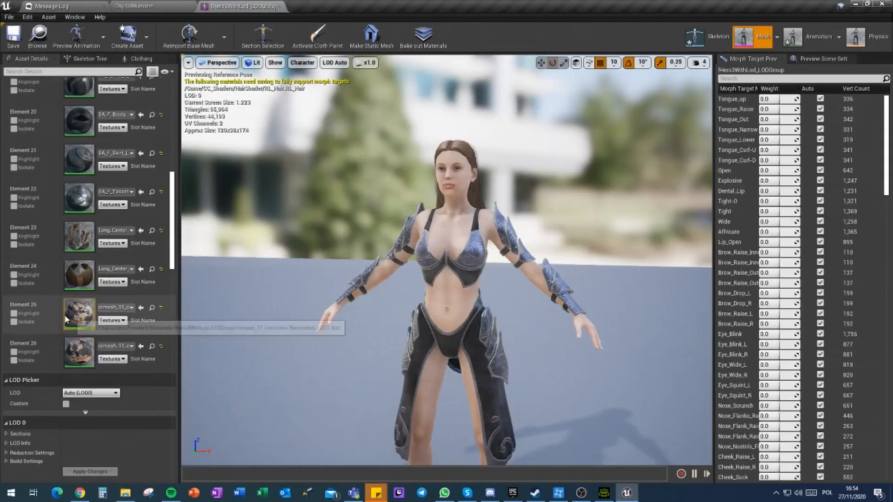
pyautogui.scroll(-5, 28, 337)
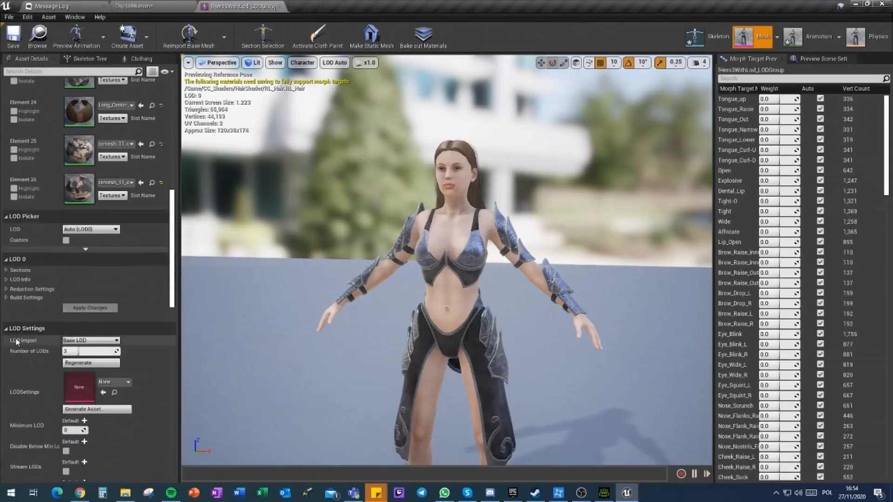
pyautogui.click(7, 271)
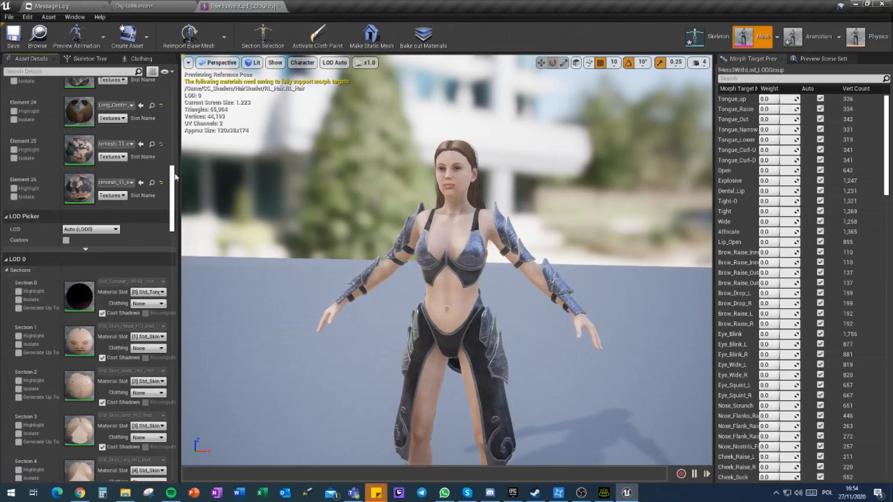
pyautogui.moveTo(175, 177); pyautogui.dragTo(177, 229)
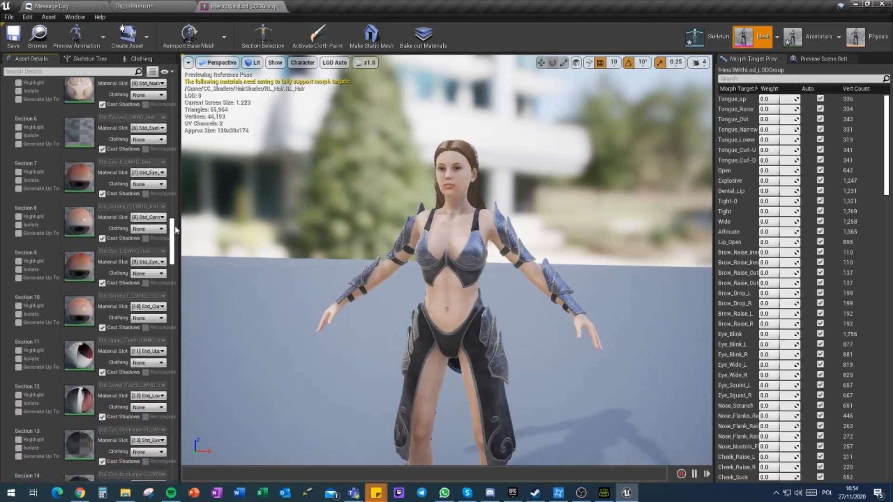
pyautogui.moveTo(175, 226); pyautogui.dragTo(176, 238)
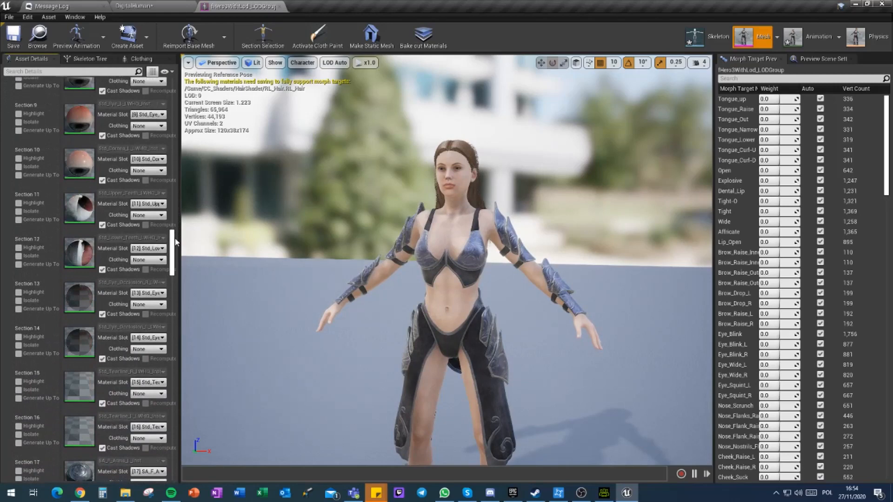
pyautogui.click(103, 314)
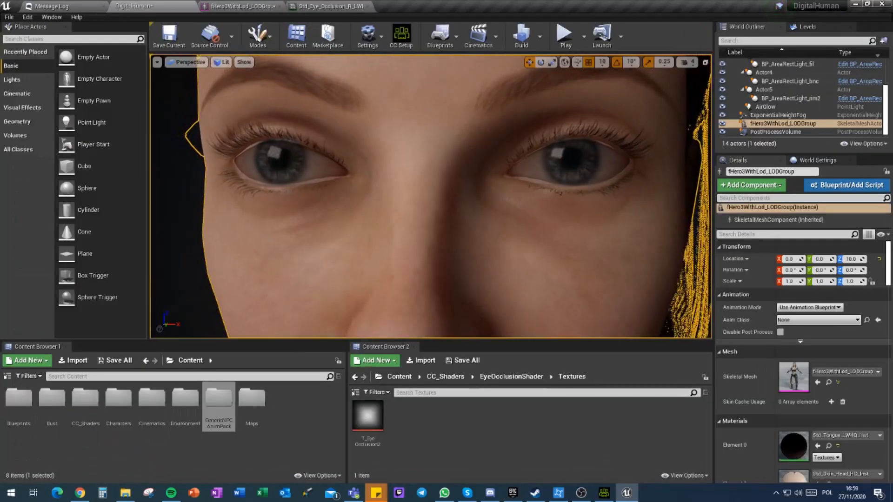
# Step: Back in the DigitalHuman level, set the female character's animation mode to Use Animation Asset
pyautogui.scroll(-10, 431, 196)
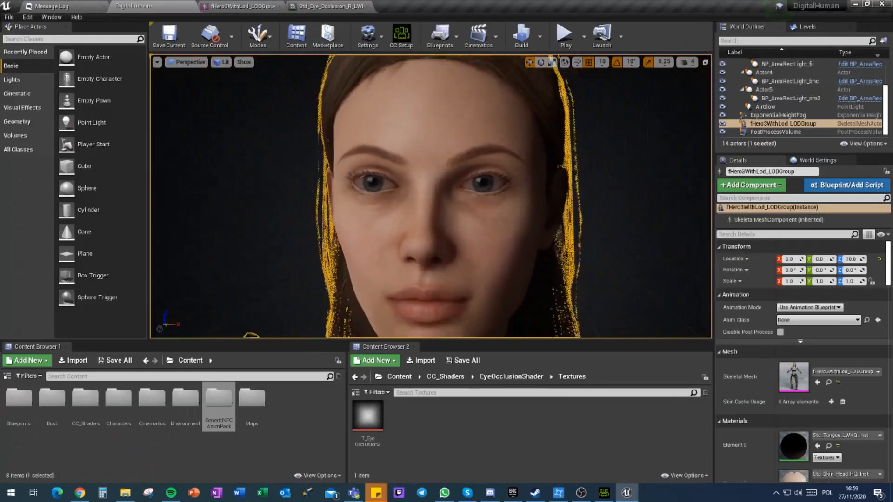
pyautogui.scroll(-10, 431, 196)
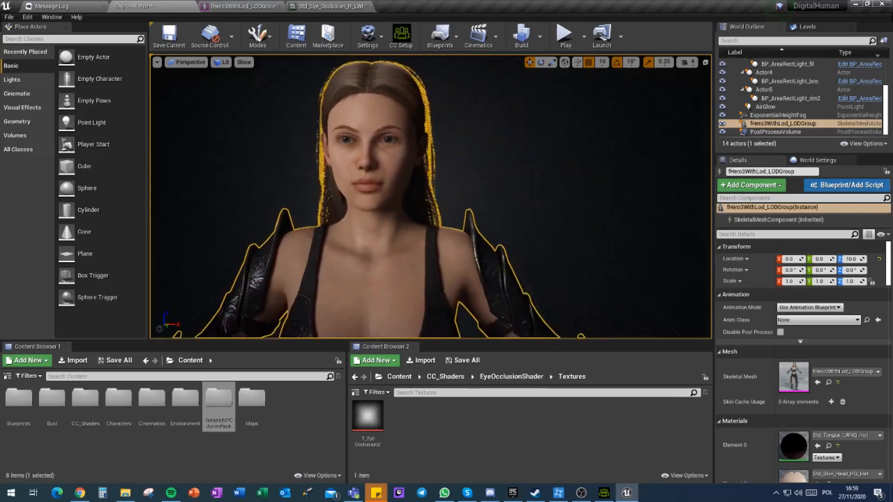
pyautogui.press('a')
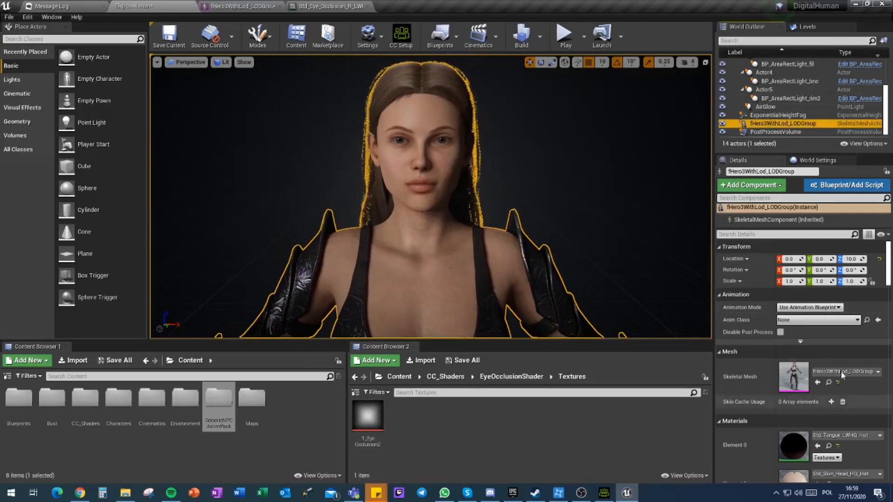
pyautogui.click(799, 308)
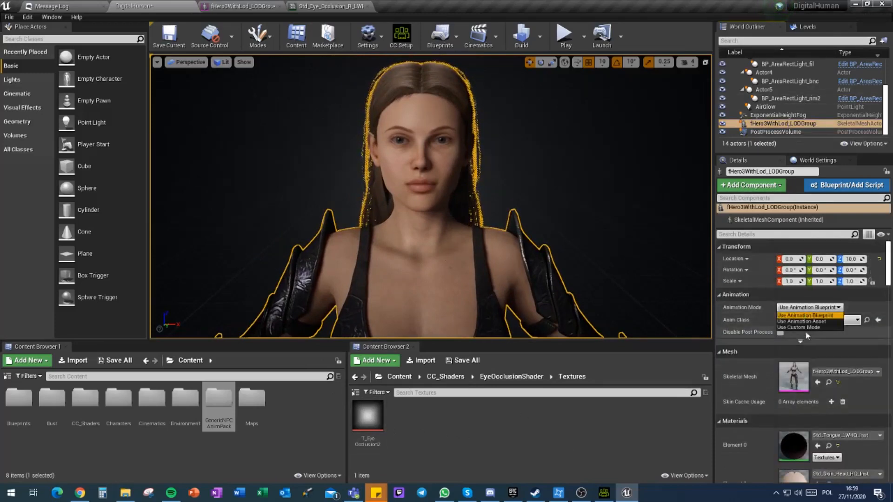
pyautogui.click(800, 322)
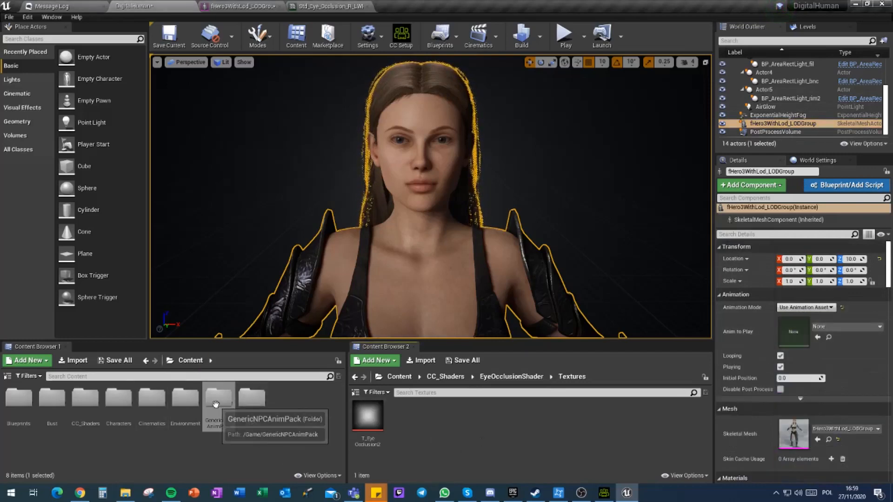
# Step: Assign the fHero3WithLod_LODGroup Avatar animation from the Characters/Female3 folder as the character's Anim to Play, and deselect the character
pyautogui.doubleClick(151, 398)
pyautogui.click(190, 360)
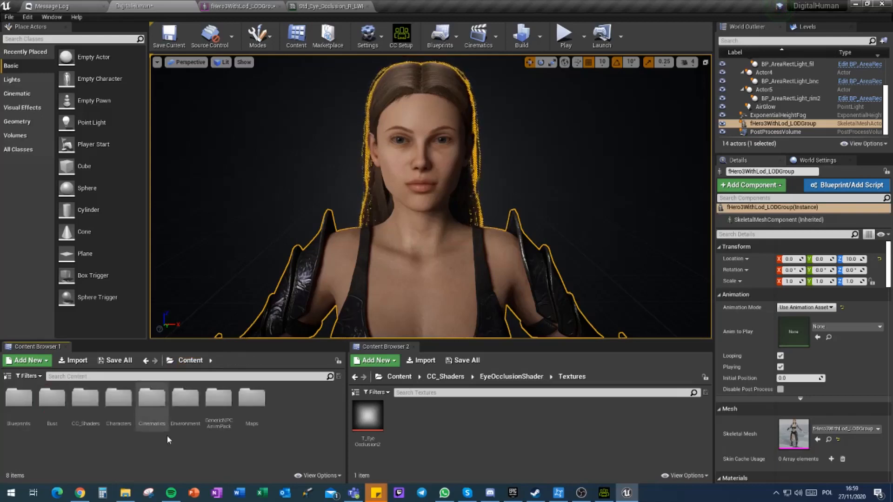
pyautogui.doubleClick(119, 399)
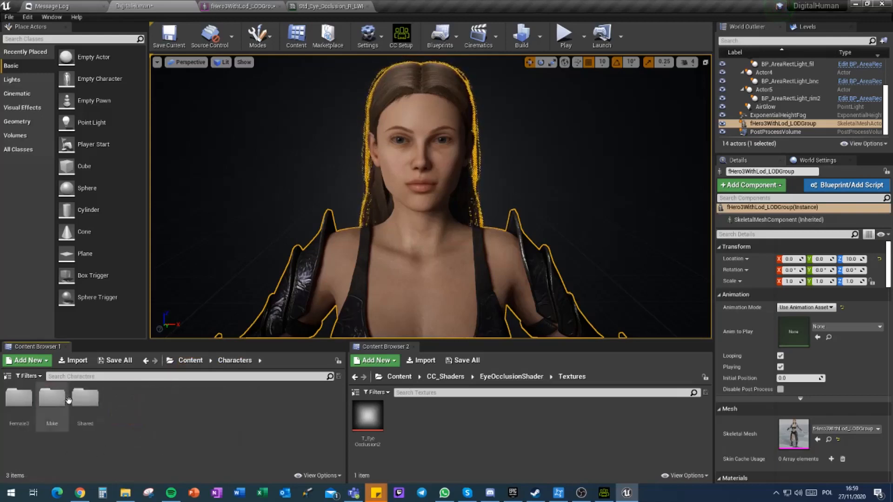
pyautogui.doubleClick(18, 398)
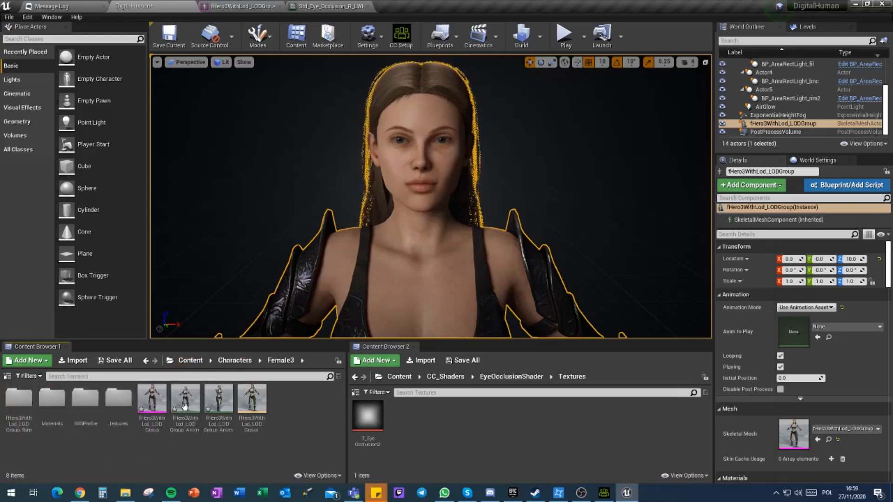
pyautogui.moveTo(219, 404); pyautogui.dragTo(816, 342)
pyautogui.click(257, 196)
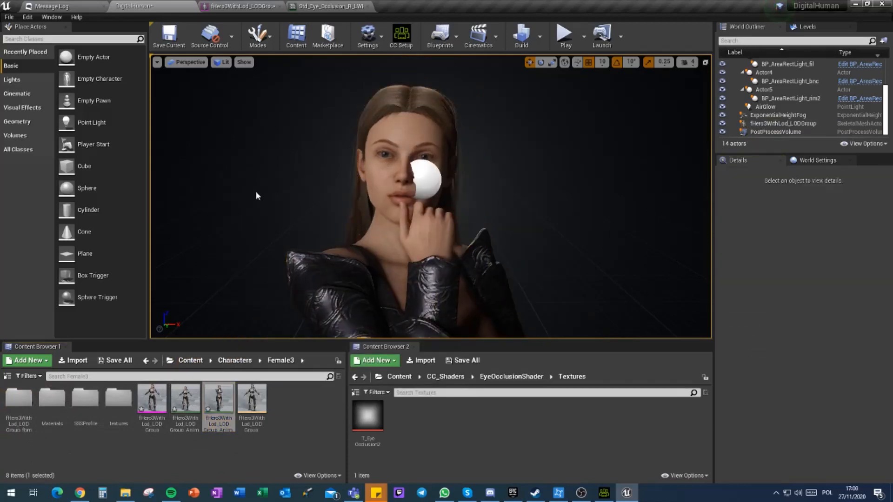
# Step: Switch the viewport to game view and frame the posed character from an angle
pyautogui.moveTo(431, 196); pyautogui.dragTo(28, 204, button='right')
pyautogui.moveTo(318, 209)
pyautogui.mouseDown(button='right')
pyautogui.moveTo(271, 209)
pyautogui.moveTo(404, 207)
pyautogui.moveTo(303, 207)
pyautogui.mouseUp(button='right')
pyautogui.press('g')
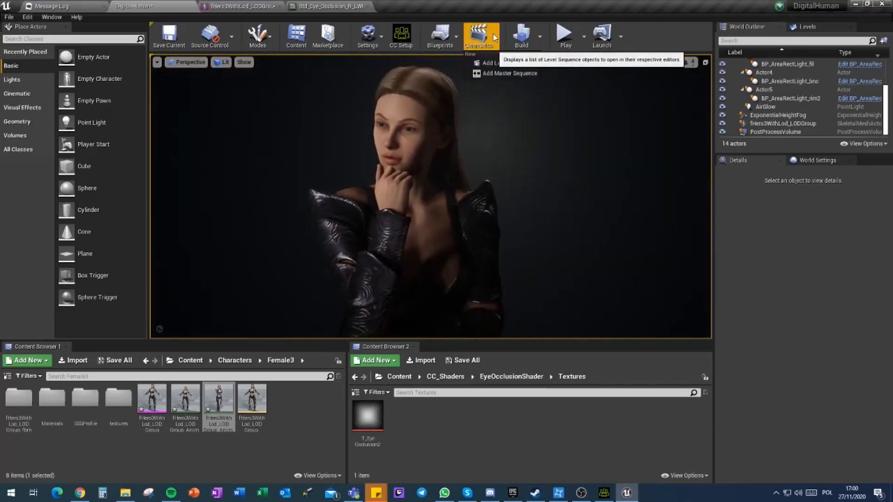
pyautogui.click(302, 439)
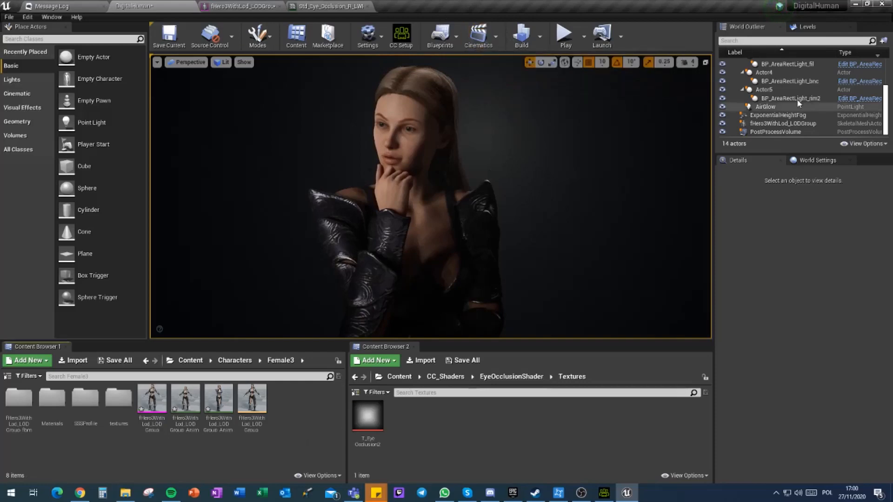
# Step: Search the level's actors for "ca" and clear the search
pyautogui.click(760, 41)
pyautogui.write('ca')
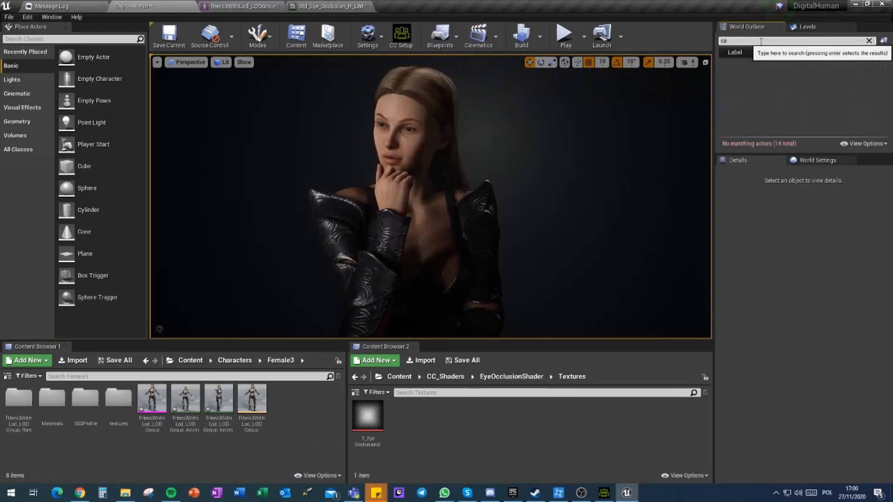
pyautogui.press('BackSpace')
pyautogui.press('BackSpace')
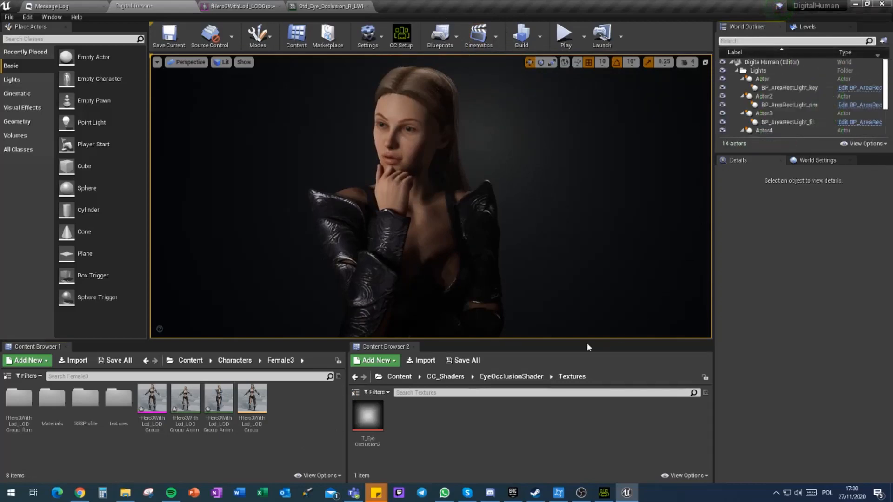
# Step: Play the level in the editor, look at the animated character up close and stop the playback
pyautogui.click(564, 35)
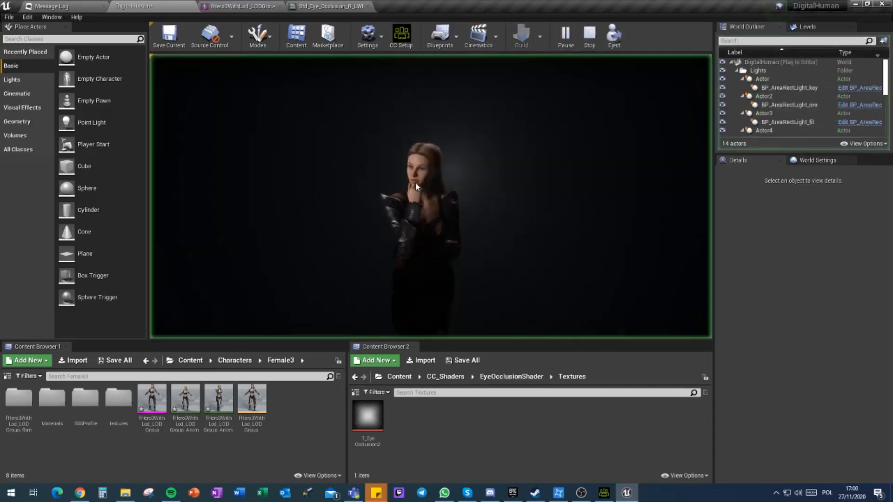
pyautogui.click(415, 182)
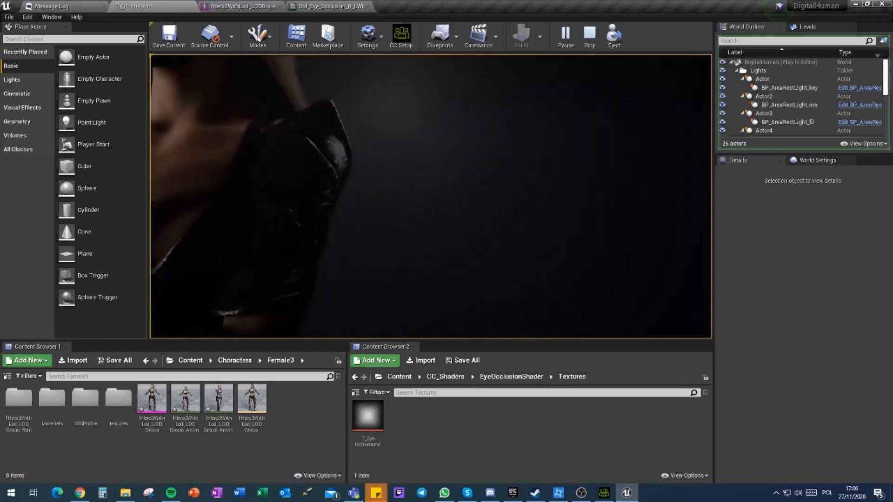
pyautogui.press('Escape')
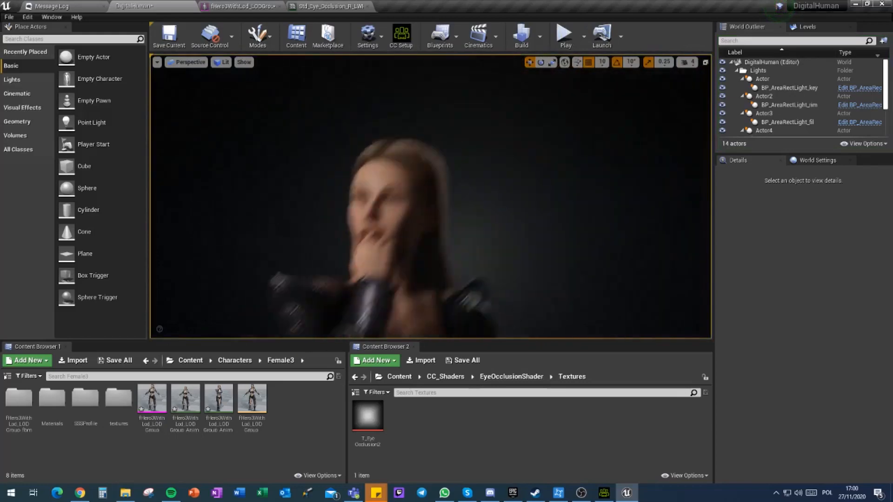
# Step: Open the skeleton of the fHero3WithLod_LODGroup mesh and show the retargeting options in its bone tree
pyautogui.click(228, 362)
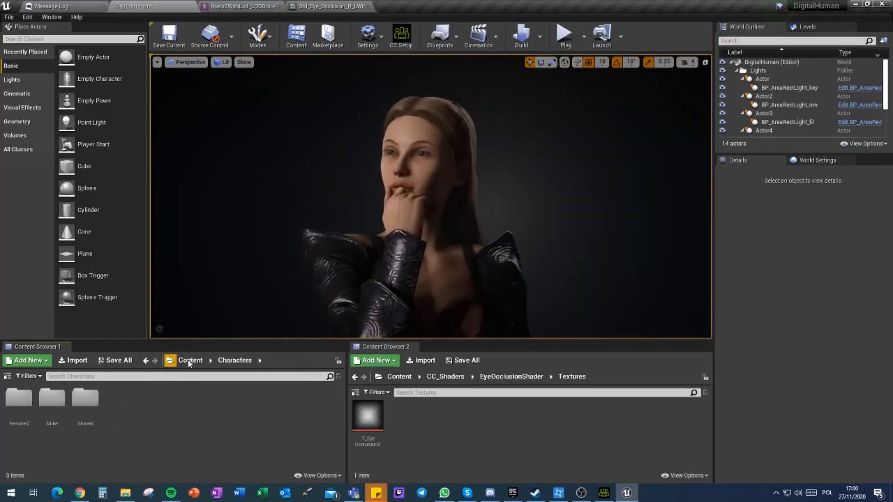
pyautogui.click(189, 362)
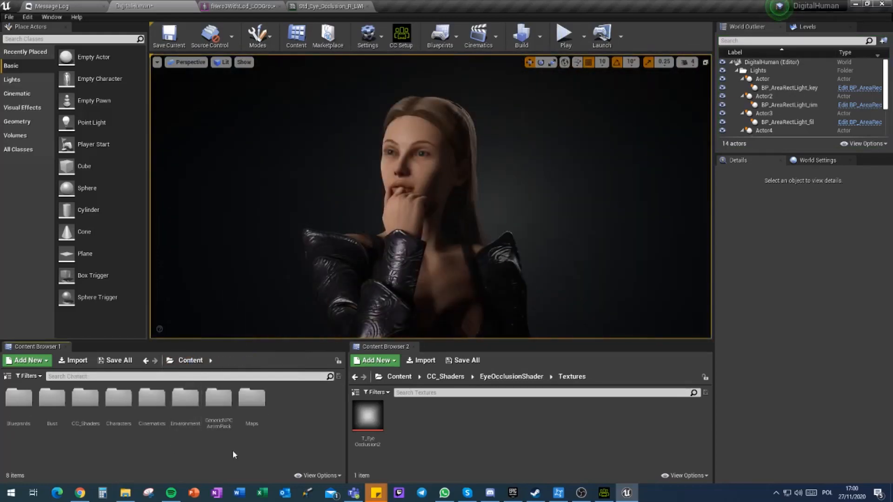
pyautogui.click(268, 5)
pyautogui.click(706, 34)
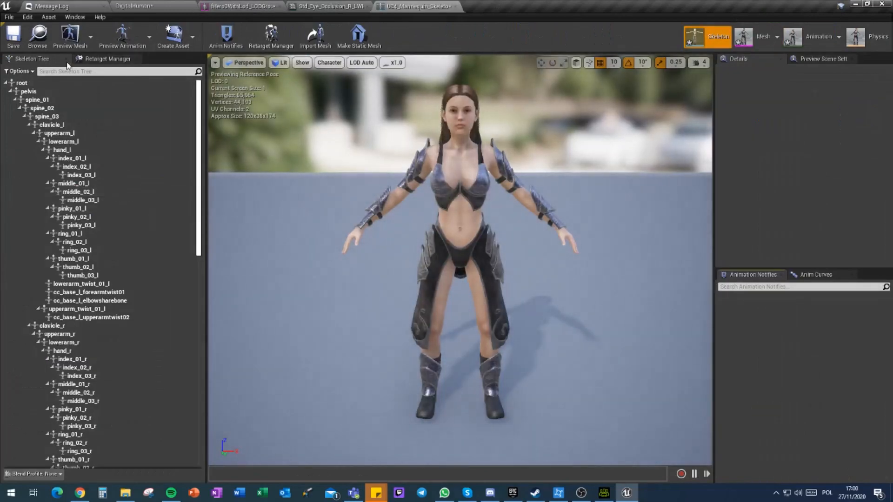
pyautogui.click(18, 71)
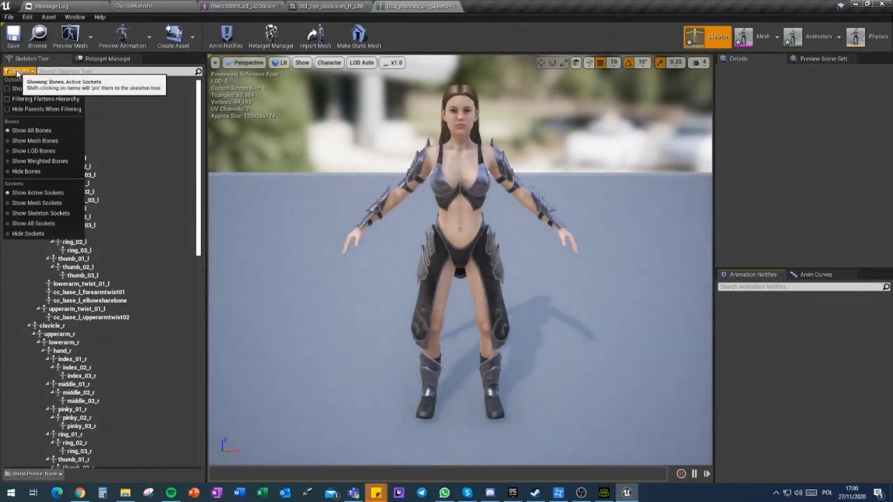
pyautogui.click(42, 89)
pyautogui.click(183, 104)
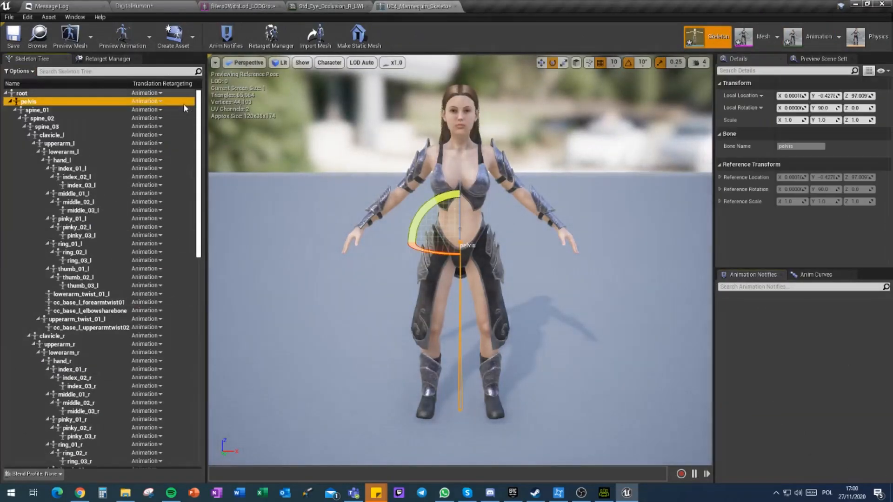
# Step: Set the translation retargeting of the root bone to Animation and of the pelvis to Animation Scaled
pyautogui.click(152, 94)
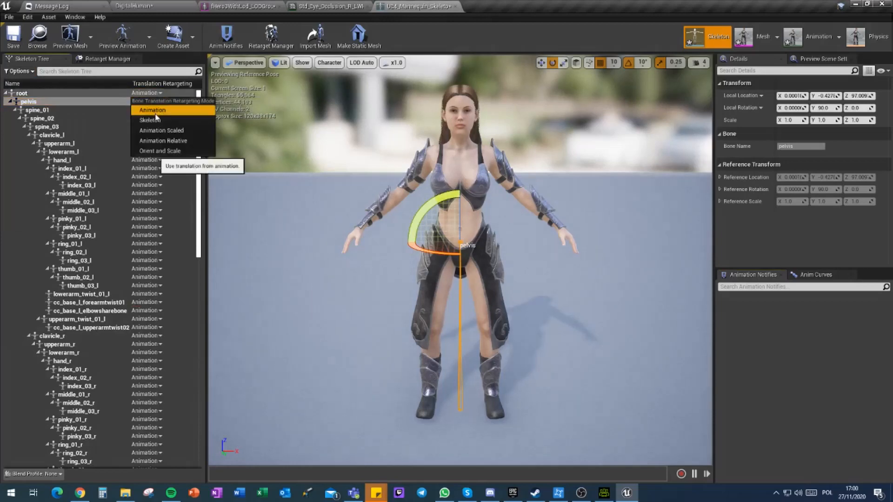
pyautogui.click(158, 113)
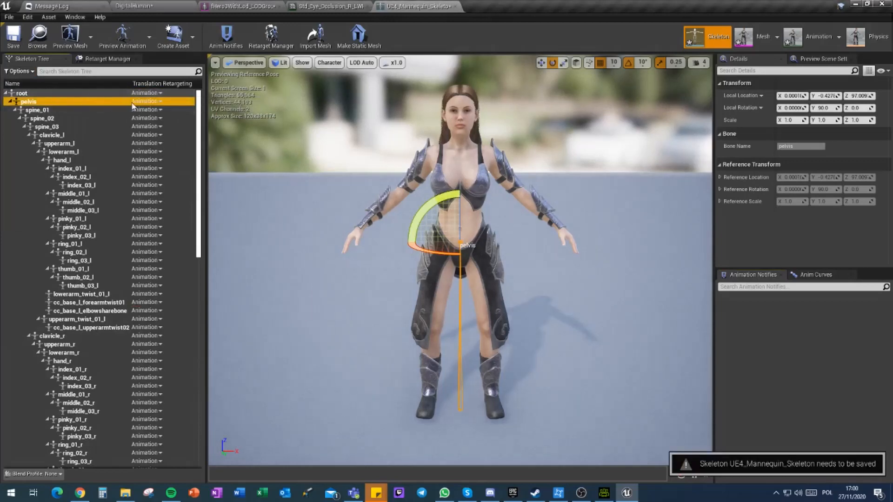
pyautogui.click(146, 102)
pyautogui.click(175, 139)
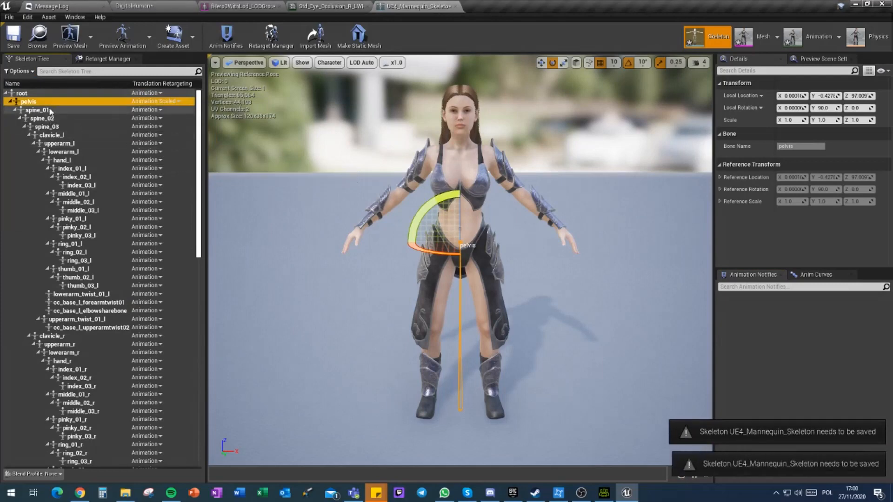
# Step: Recursively set the translation retargeting of spine_01, thigh_l and thigh_r to Skeleton
pyautogui.rightClick(42, 111)
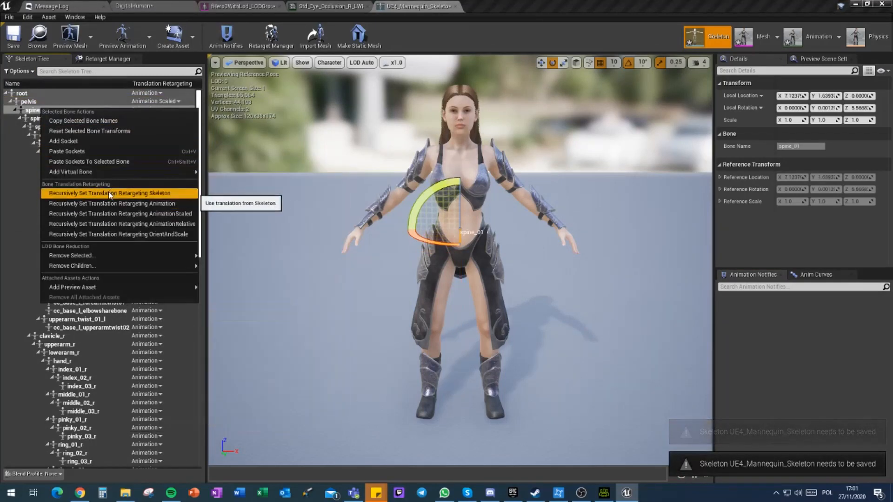
pyautogui.click(109, 193)
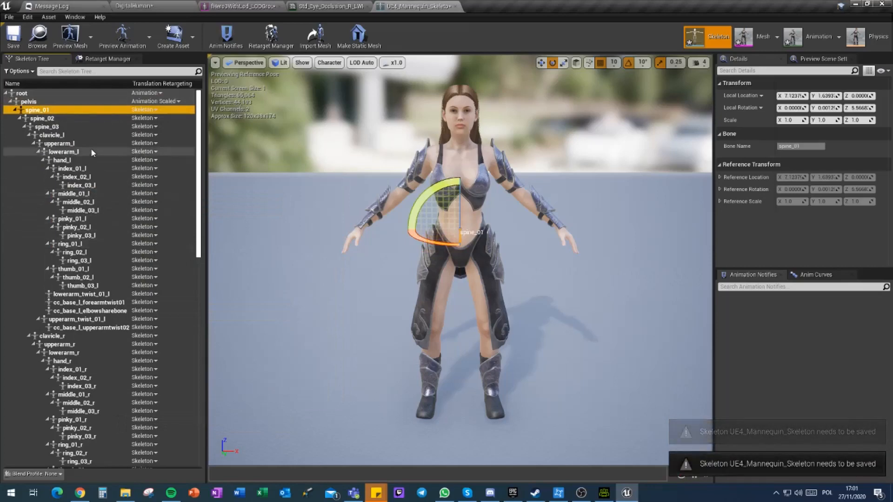
pyautogui.scroll(-15, 90, 147)
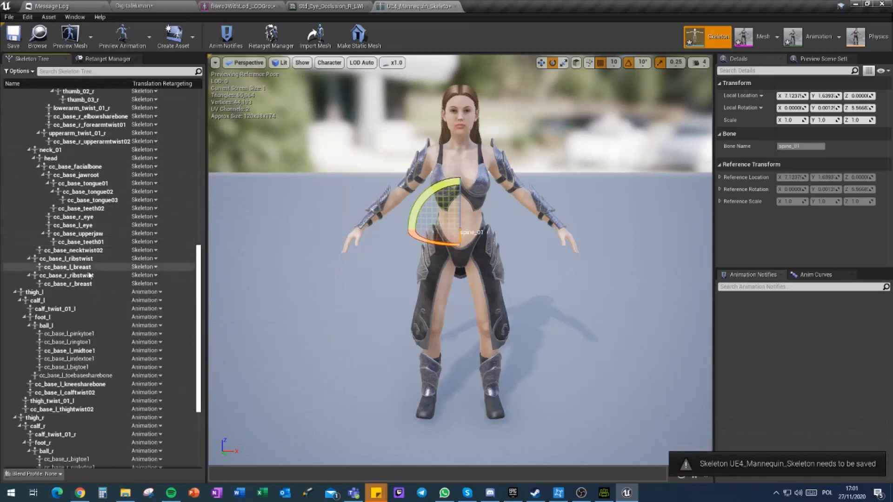
pyautogui.scroll(-1, 90, 275)
pyautogui.rightClick(36, 278)
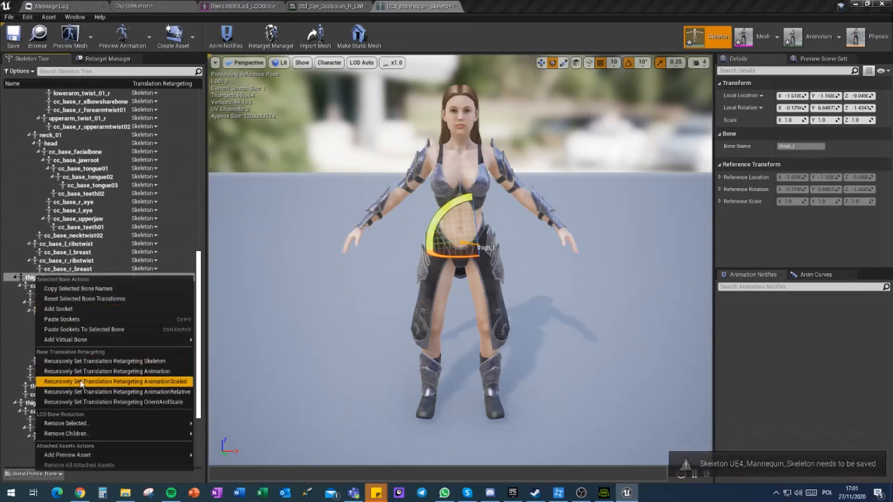
pyautogui.click(81, 362)
pyautogui.scroll(-5, 58, 353)
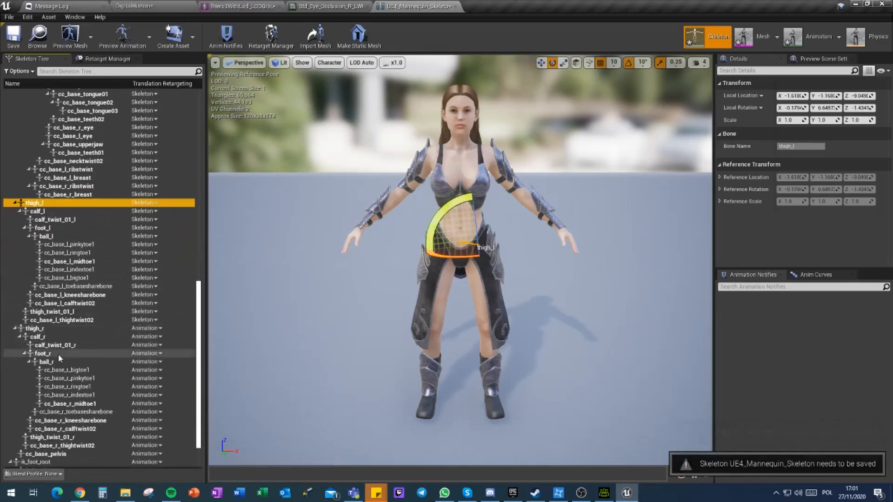
pyautogui.rightClick(41, 329)
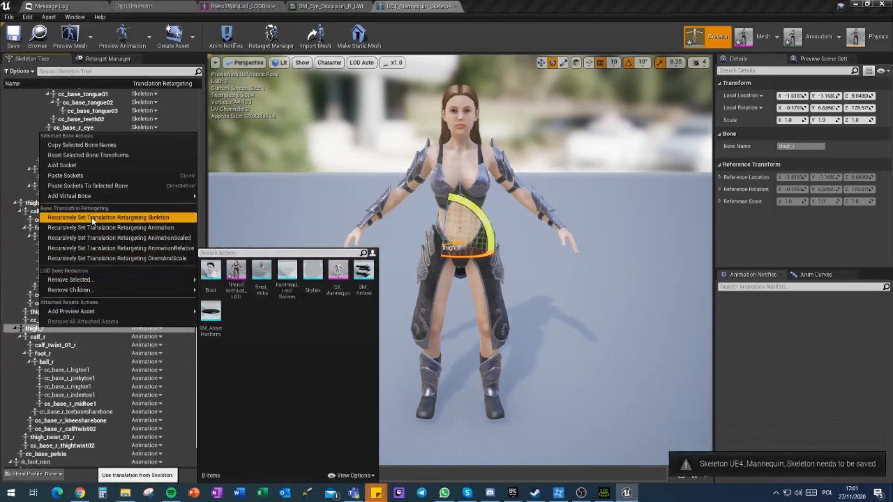
pyautogui.click(92, 219)
# Step: Recursively set the translation retargeting of the cc_base_pelvis bone to Skeleton
pyautogui.scroll(-3, 96, 327)
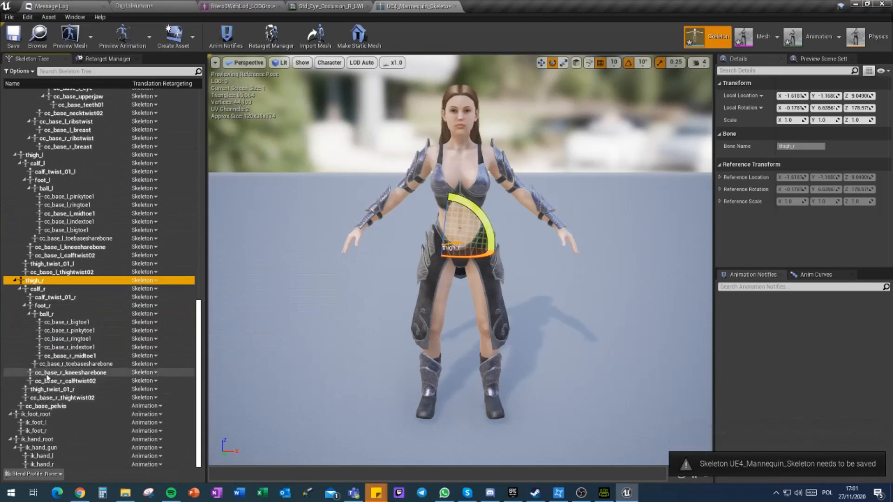
pyautogui.click(41, 407)
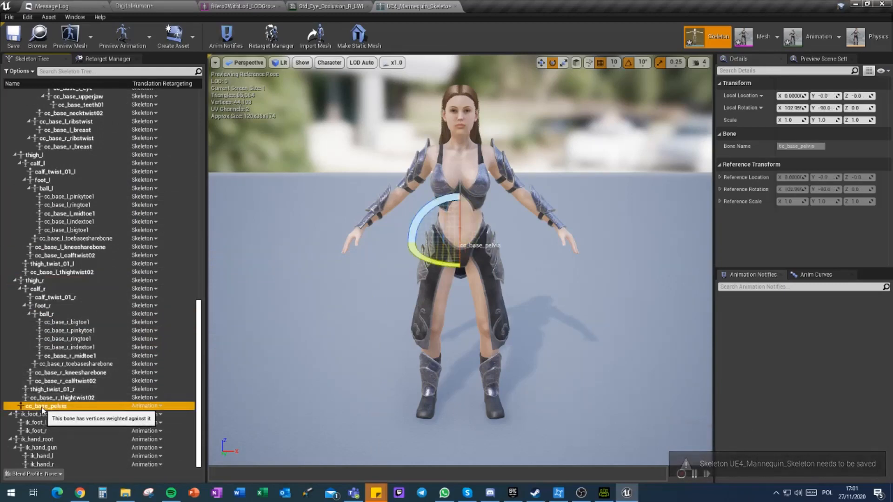
pyautogui.rightClick(41, 408)
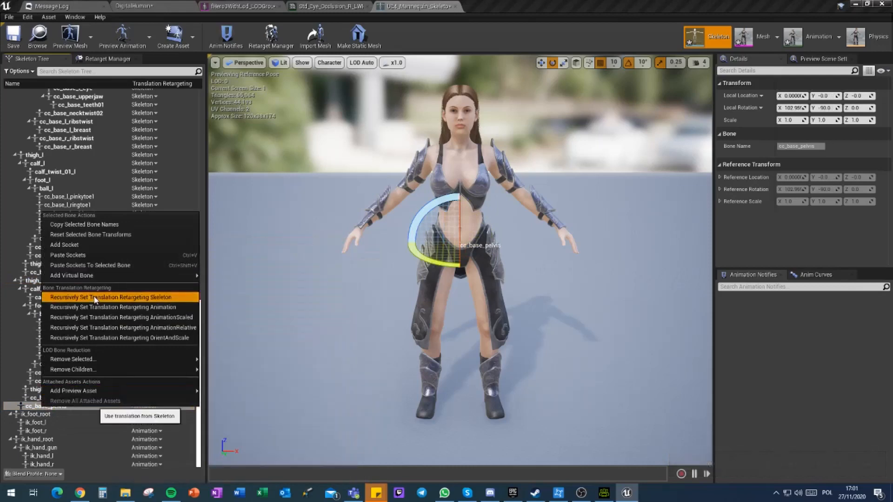
pyautogui.click(95, 297)
# Step: Recursively set the translation retargeting of all IK bones from ik_foot_root to ik_hand_r to Animation
pyautogui.click(35, 417)
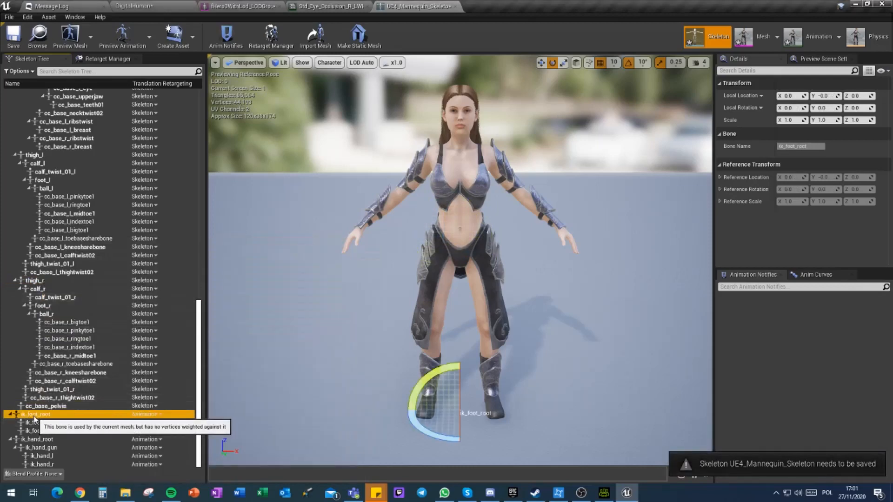
pyautogui.keyDown('shift'); pyautogui.click(31, 448); pyautogui.keyUp('shift')
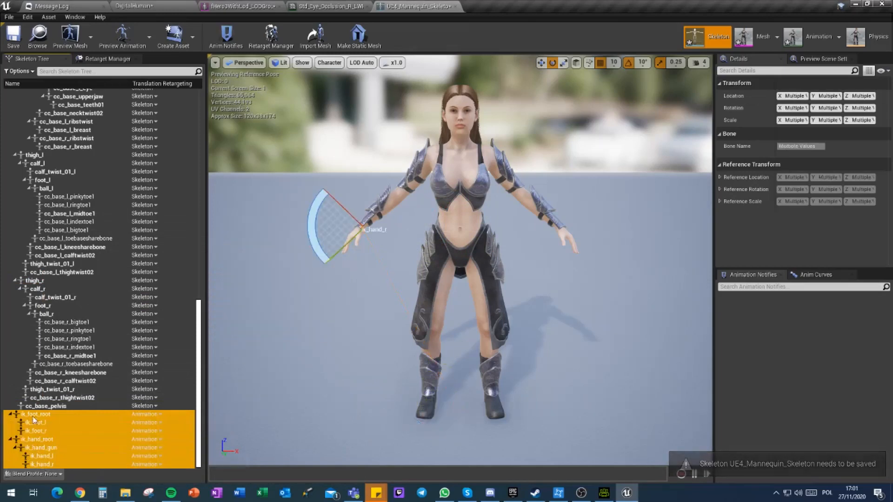
pyautogui.rightClick(34, 420)
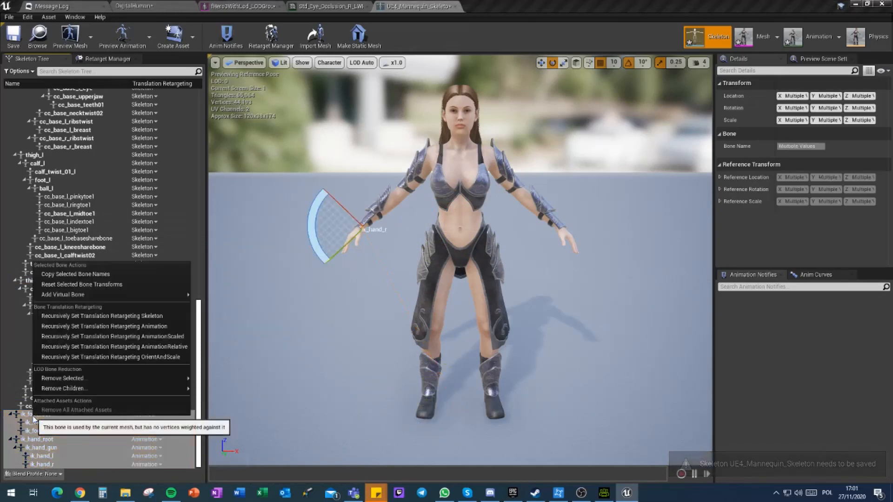
pyautogui.click(83, 327)
# Step: Save the UE4_Mannequin_Skeleton asset and close its editor
pyautogui.scroll(10, 126, 438)
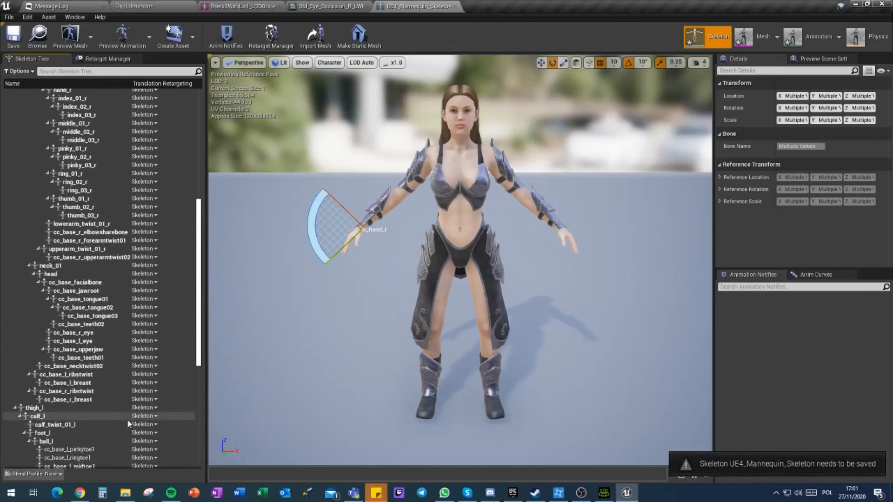
pyautogui.scroll(10, 127, 419)
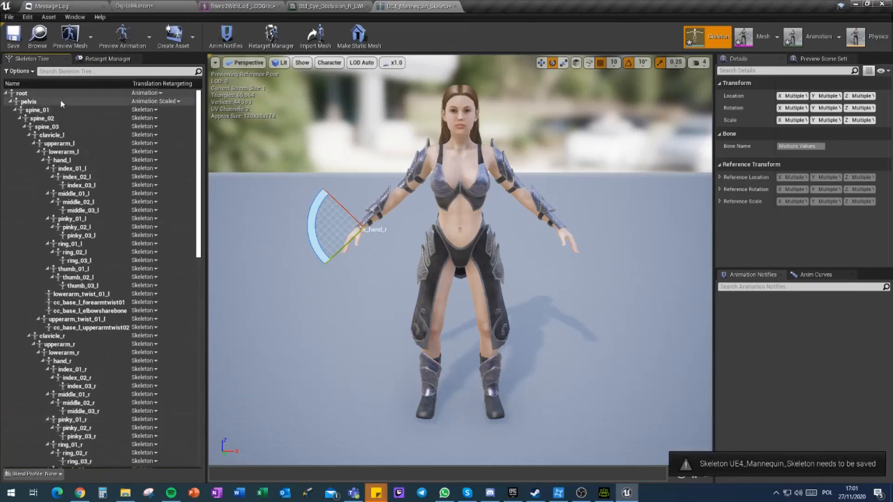
pyautogui.click(61, 101)
pyautogui.click(28, 93)
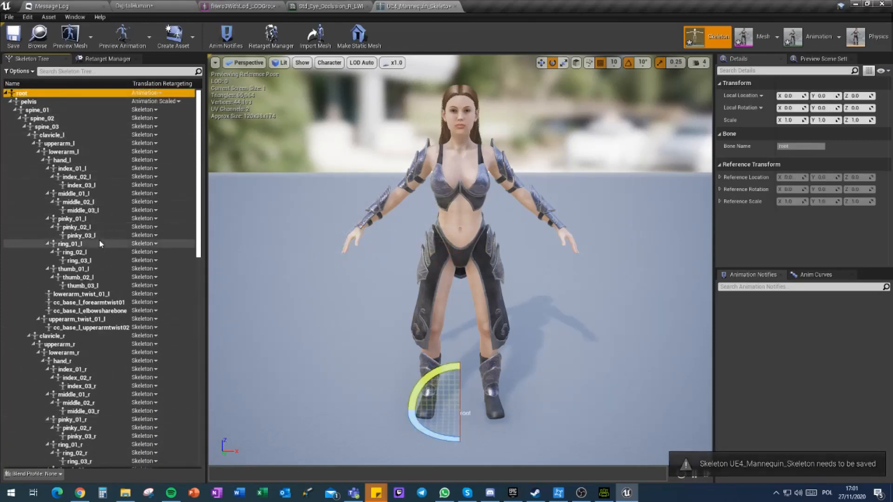
pyautogui.click(13, 38)
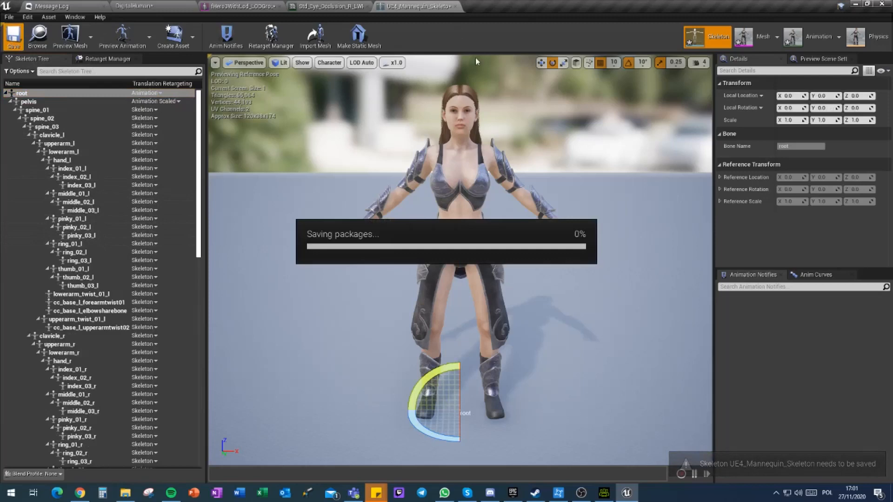
pyautogui.click(455, 7)
# Step: In the DigitalHuman level, assign Anim_Body_Stretch_4 from the GenericNPCAnimPack Animations folder to the fHero3WithLod_LODGroup character
pyautogui.click(124, 3)
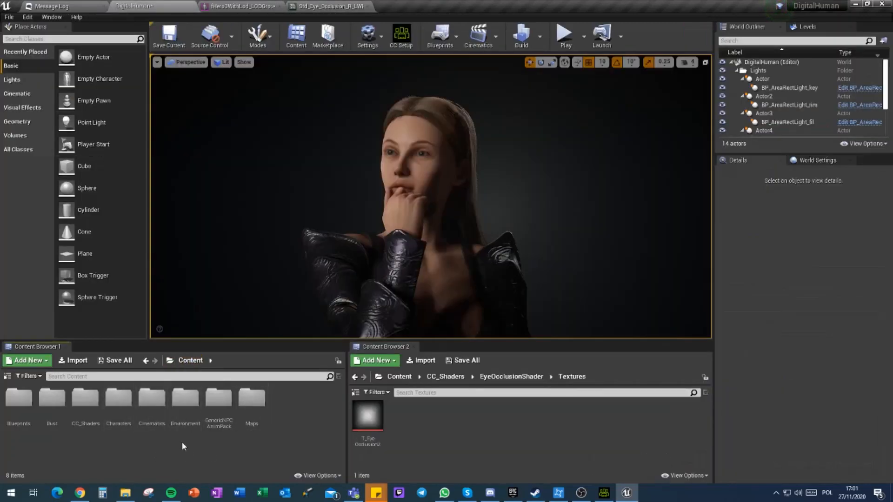
pyautogui.doubleClick(219, 399)
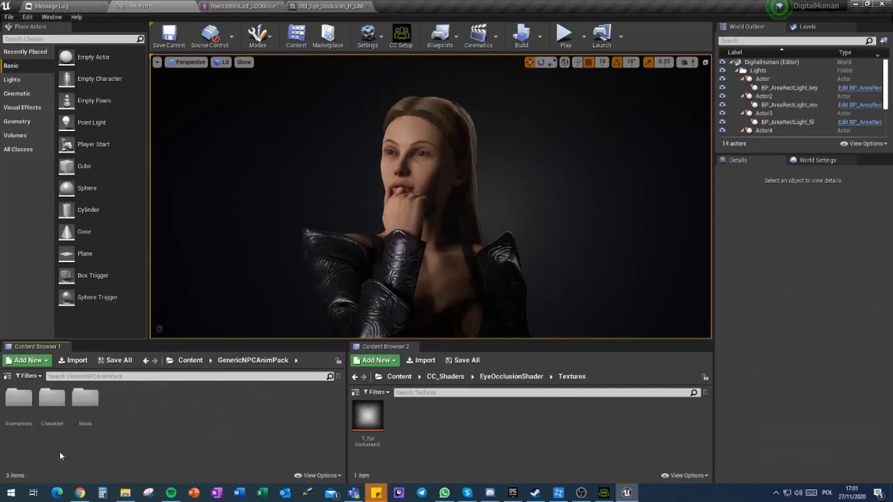
pyautogui.doubleClick(33, 401)
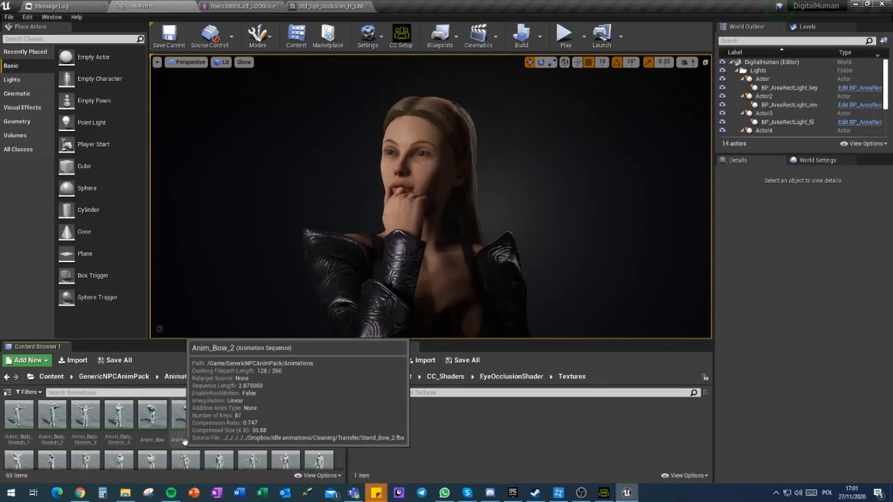
pyautogui.click(116, 418)
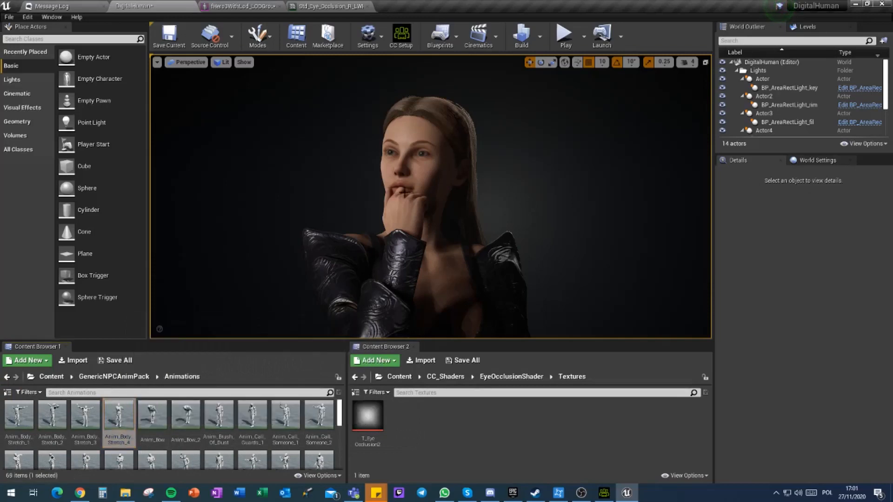
pyautogui.click(405, 191)
pyautogui.click(817, 337)
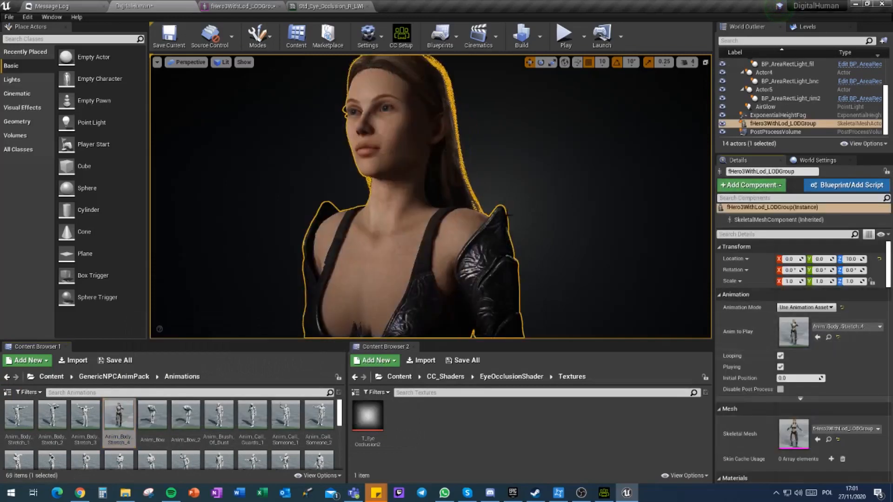
# Step: Simulate the level and assign Anim_Call_Guards_1 as the character's animation
pyautogui.click(584, 36)
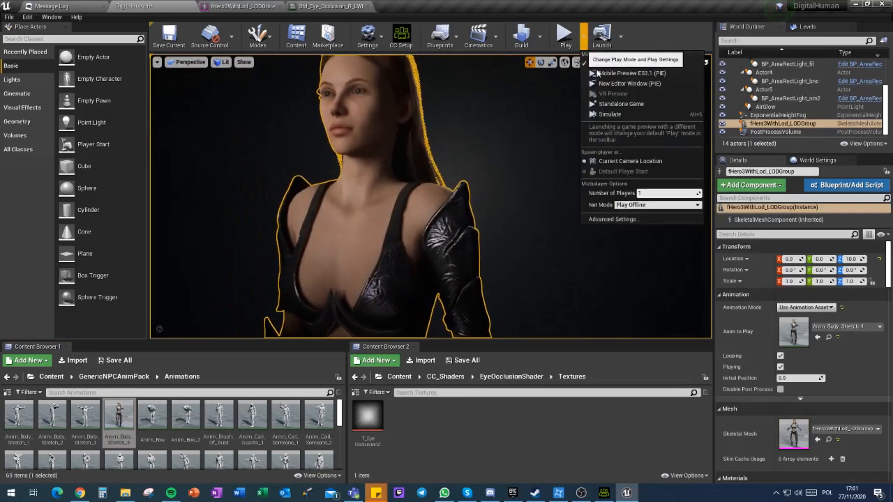
pyautogui.click(610, 114)
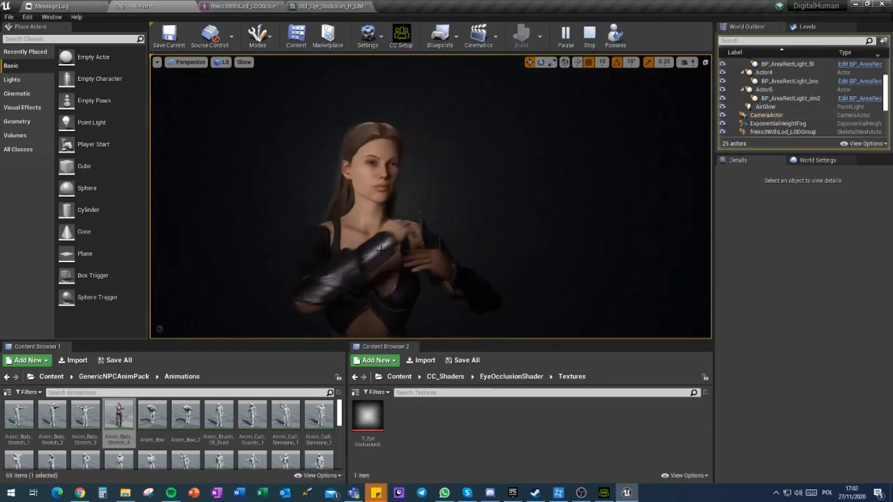
pyautogui.click(365, 232)
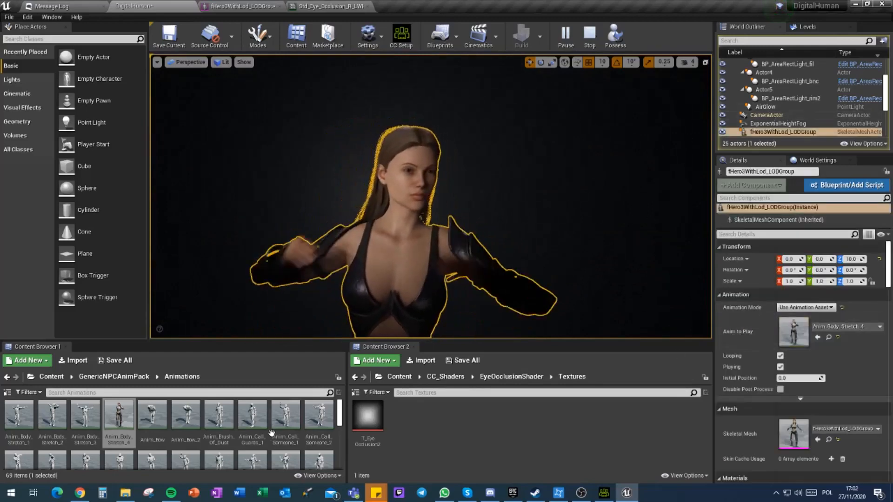
pyautogui.click(252, 419)
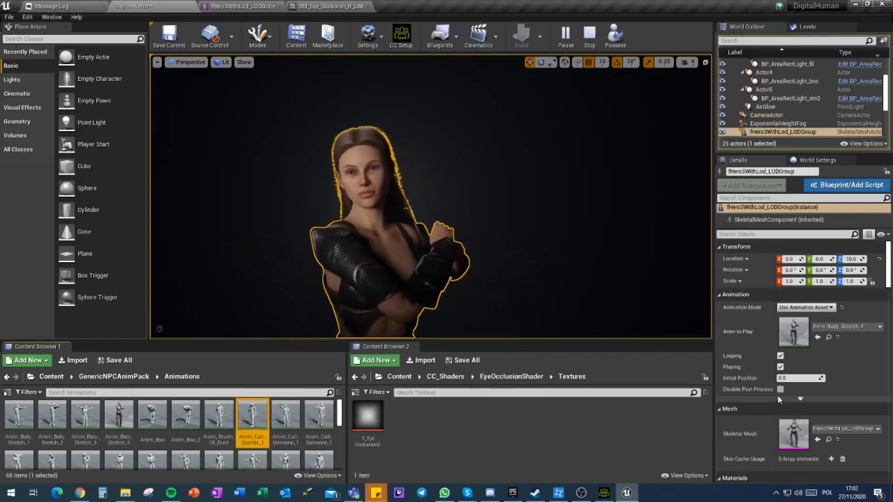
pyautogui.click(817, 337)
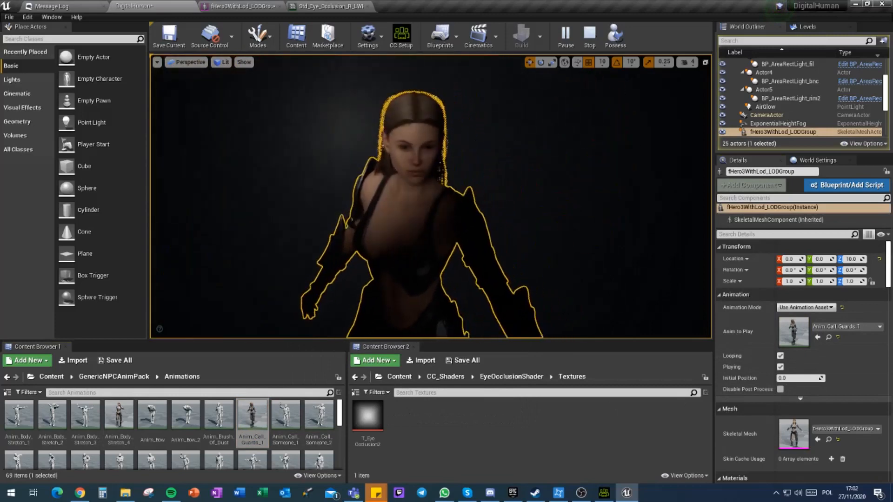
# Step: Preview Anim_Brush_Of_Dust as the animation of the simulated character
pyautogui.click(152, 417)
pyautogui.click(219, 416)
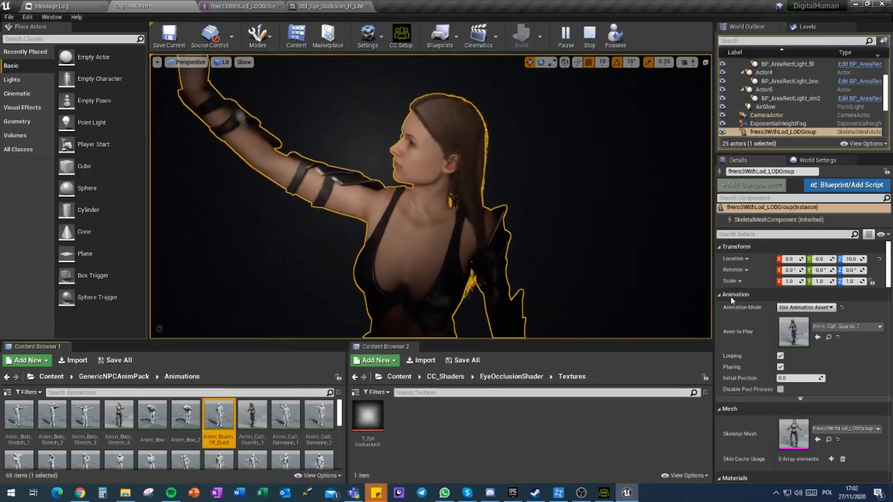
pyautogui.click(818, 338)
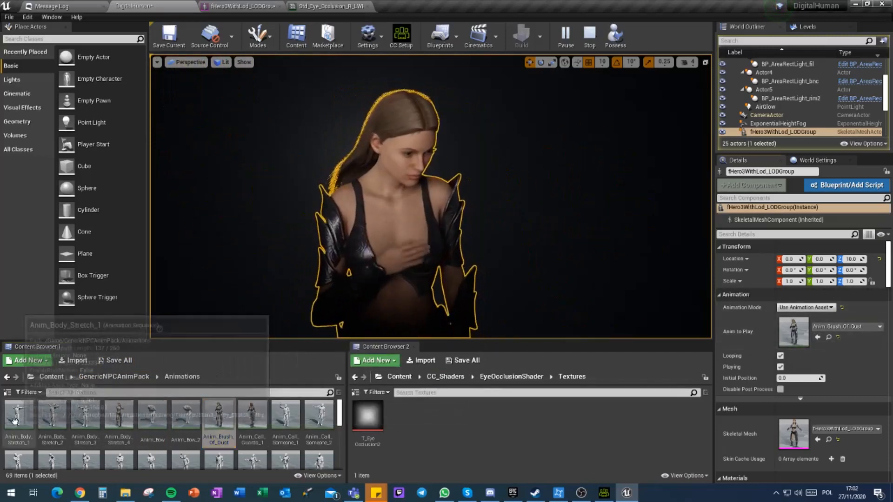
# Step: Try Anim_Body_Stretch_2 and Anim_Body_Stretch_3 in turn as the character's animation
pyautogui.click(50, 422)
pyautogui.click(818, 337)
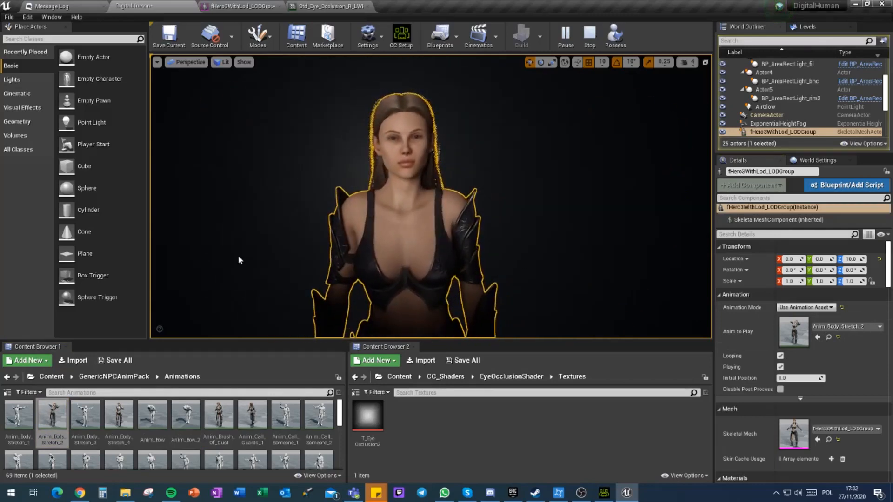
pyautogui.moveTo(85, 415); pyautogui.dragTo(830, 331)
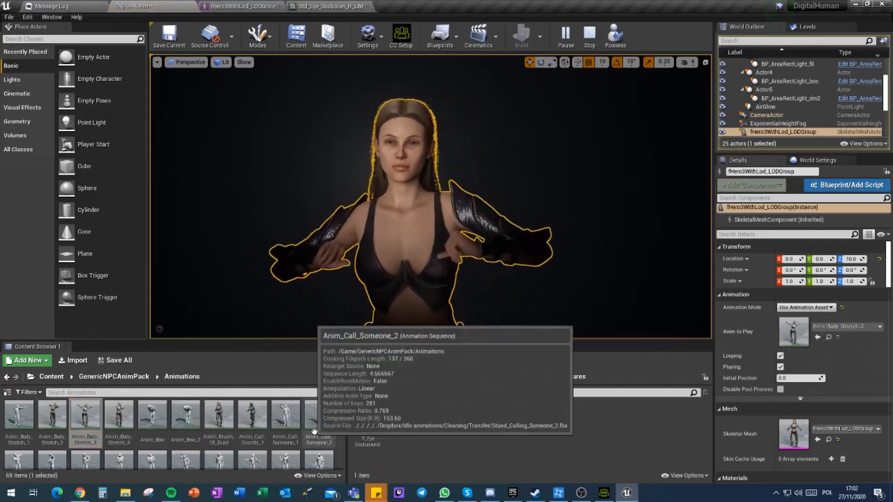
# Step: Try Anim_Don_t_Know and Anim_Clap_2 in turn as the character's animation
pyautogui.scroll(-1, 314, 430)
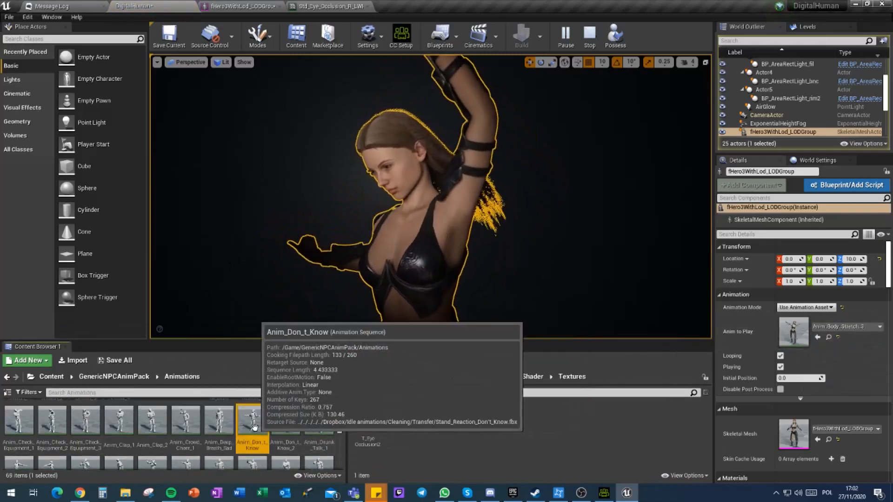
pyautogui.moveTo(255, 427); pyautogui.dragTo(796, 331)
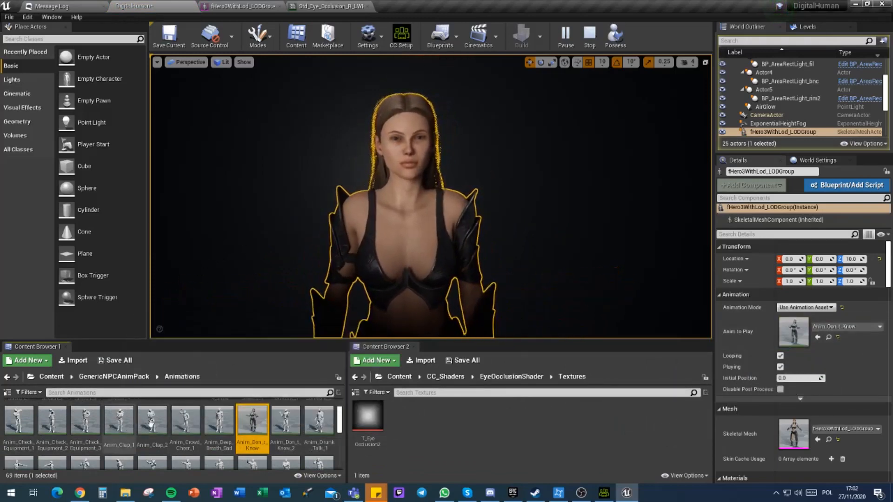
pyautogui.moveTo(152, 421); pyautogui.dragTo(809, 350)
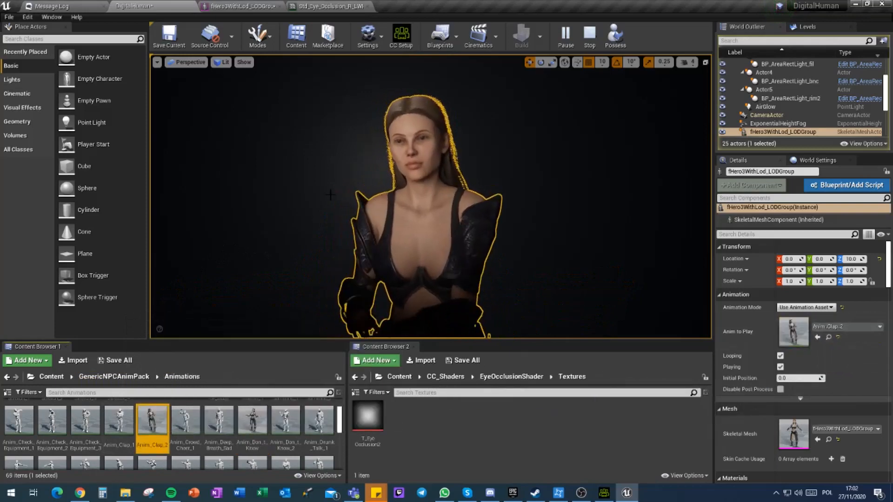
# Step: Assign Anim_Clap_1 as the animation the character plays
pyautogui.moveTo(290, 250); pyautogui.dragTo(254, 260, button='right')
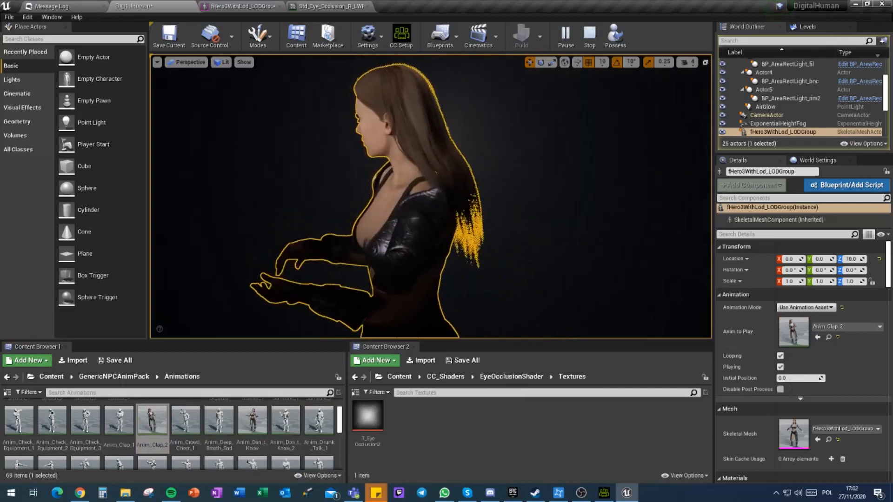
pyautogui.moveTo(122, 431); pyautogui.dragTo(783, 317)
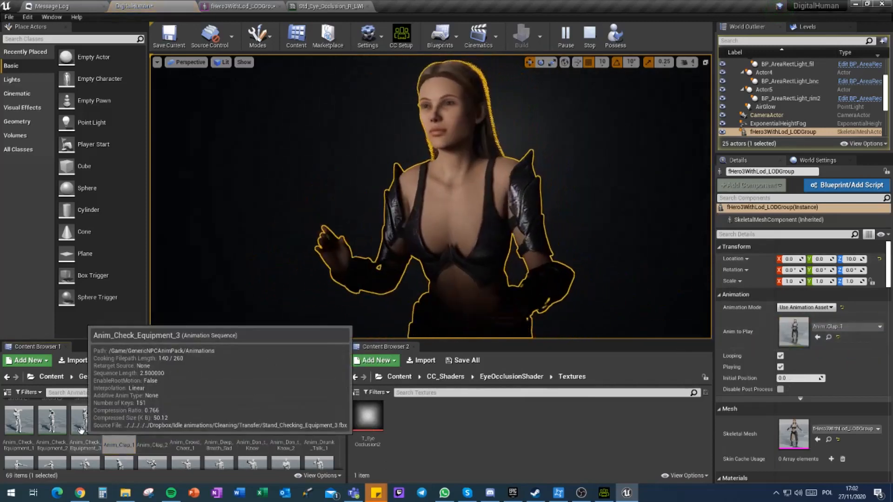
# Step: Try Anim_Check_Equipment_3 and Anim_Exercise_1 in turn as the animation the character plays
pyautogui.moveTo(85, 421); pyautogui.dragTo(801, 333)
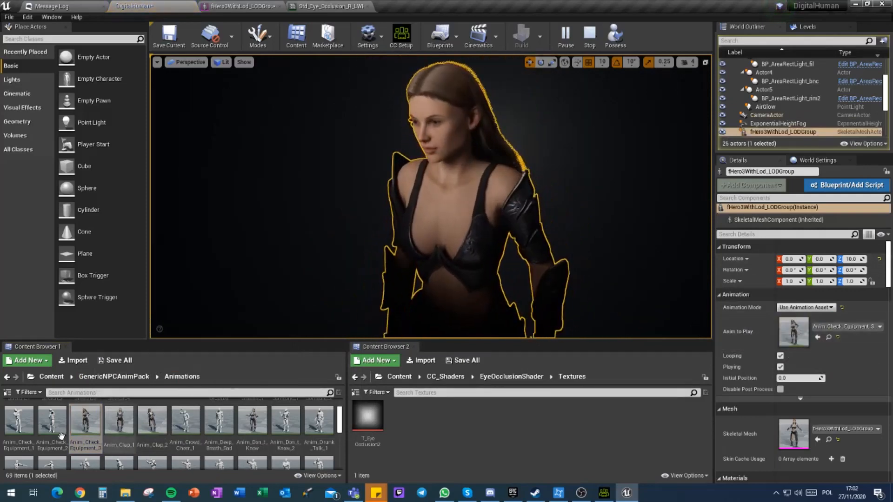
pyautogui.scroll(-2, 116, 425)
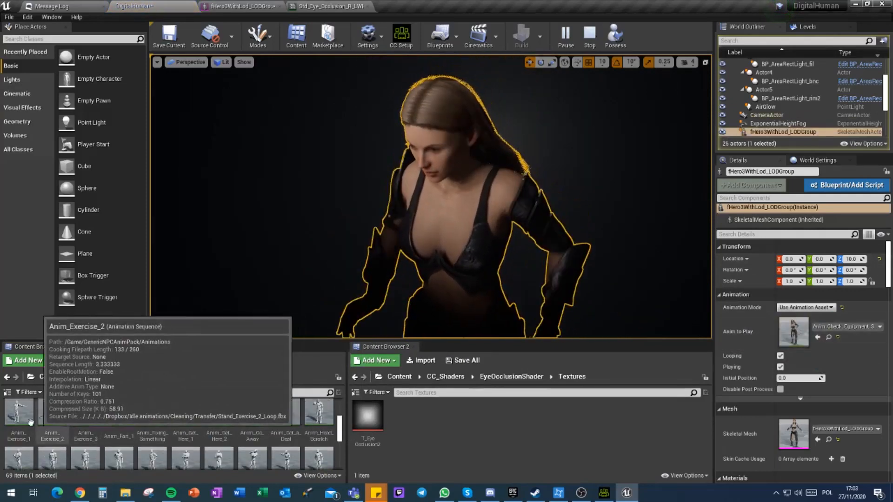
pyautogui.moveTo(18, 414); pyautogui.dragTo(810, 340)
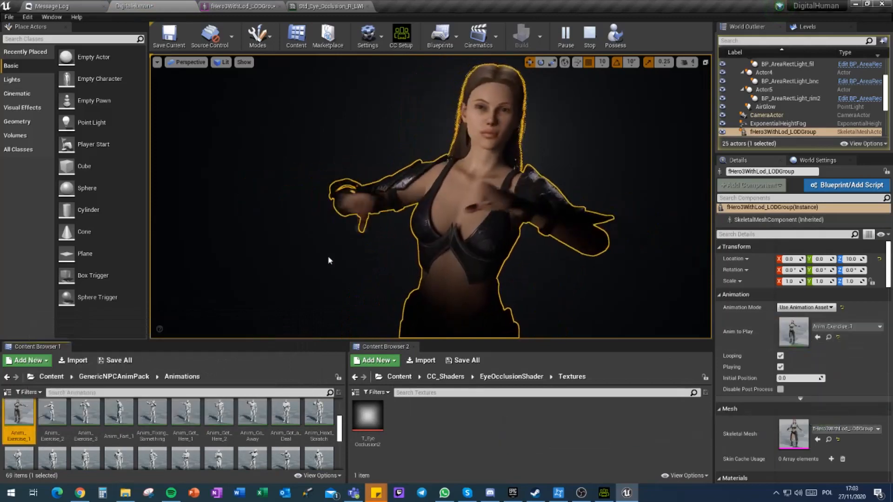
# Step: Show the root Content folder in the second content browser, stop the simulation and save the current level
pyautogui.click(172, 36)
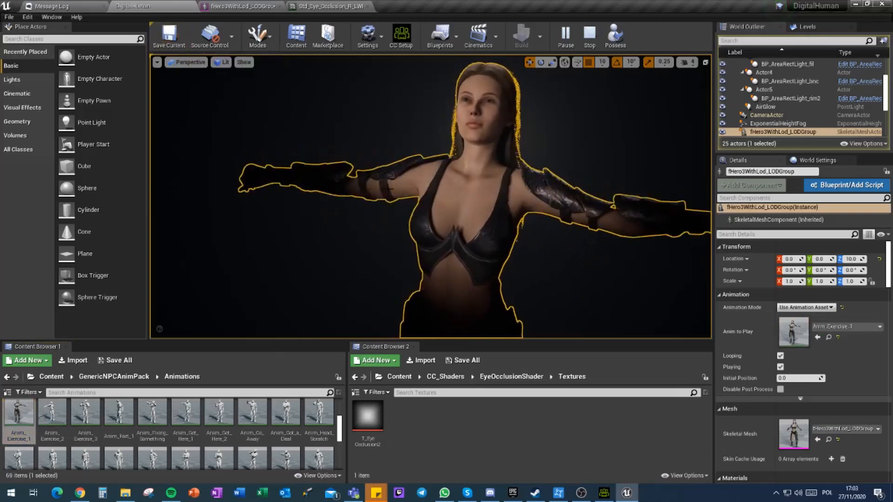
pyautogui.click(399, 377)
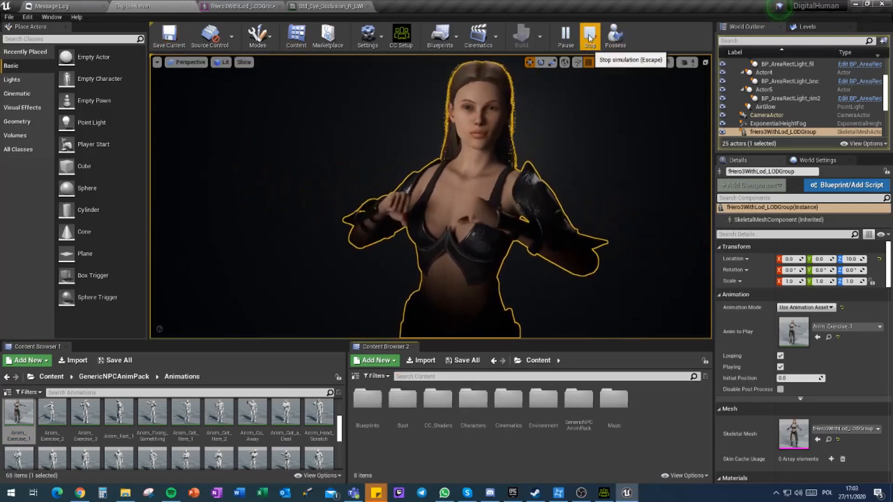
pyautogui.click(589, 37)
pyautogui.click(161, 40)
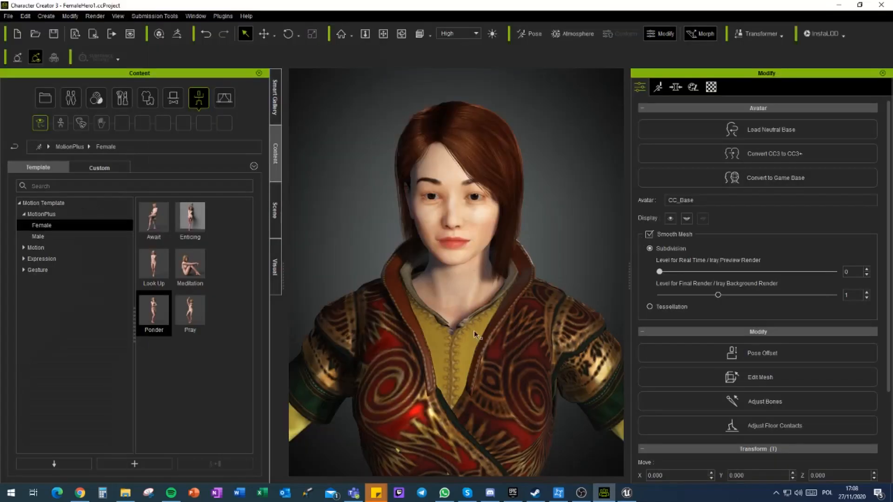
# Step: In Character Creator 3, examine the FemaleHero1 character's full body, back, hair, face and tunic
pyautogui.press('a')
pyautogui.press('d')
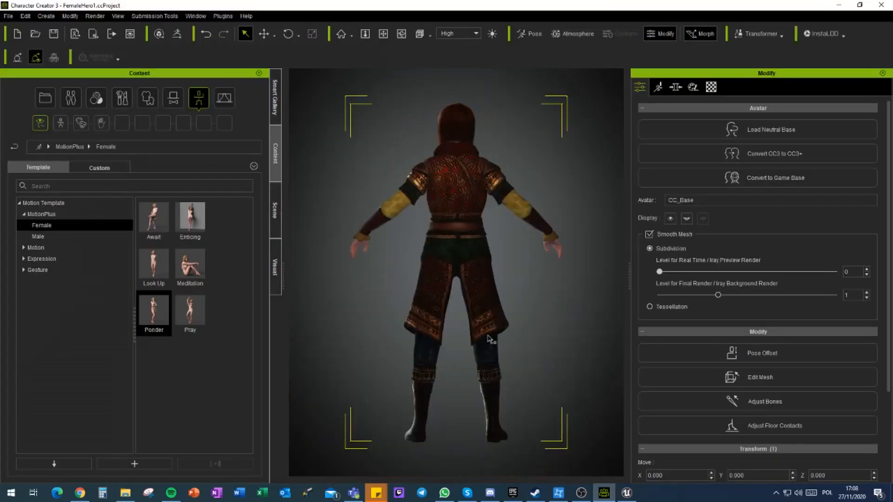
pyautogui.press('f')
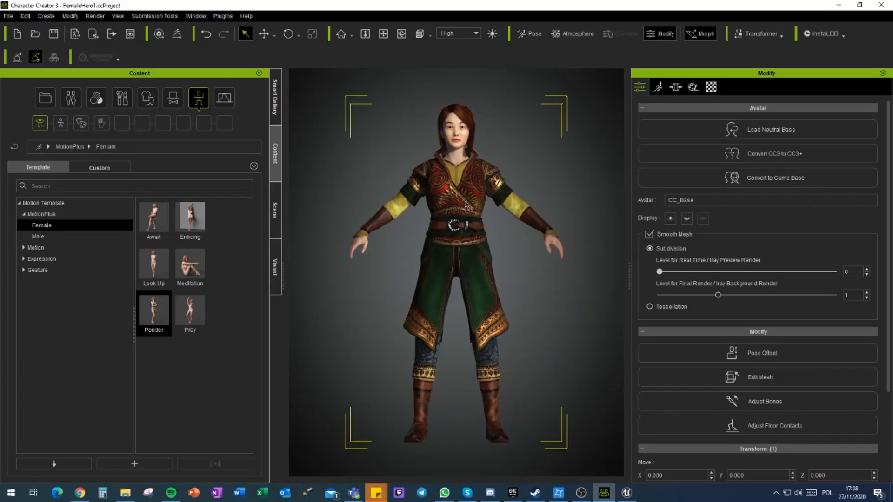
pyautogui.click(458, 114)
pyautogui.press('f')
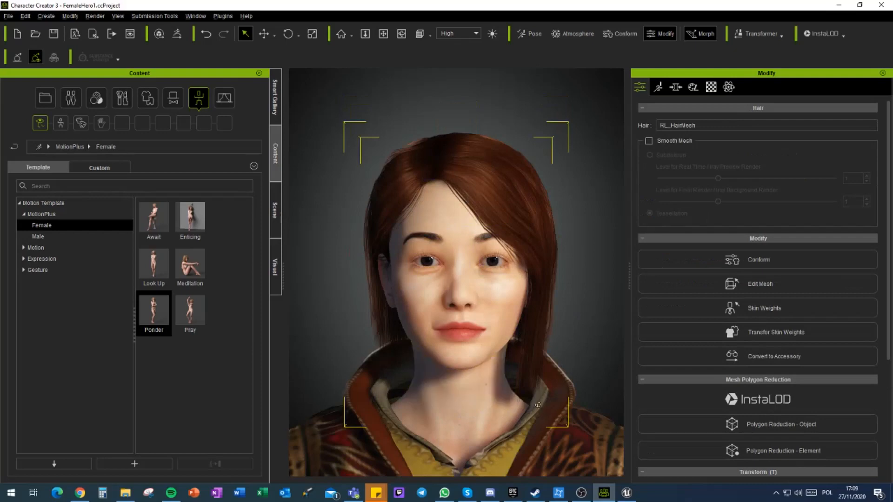
pyautogui.moveTo(496, 410); pyautogui.dragTo(426, 419, button='right')
pyautogui.click(429, 431)
pyautogui.press('f')
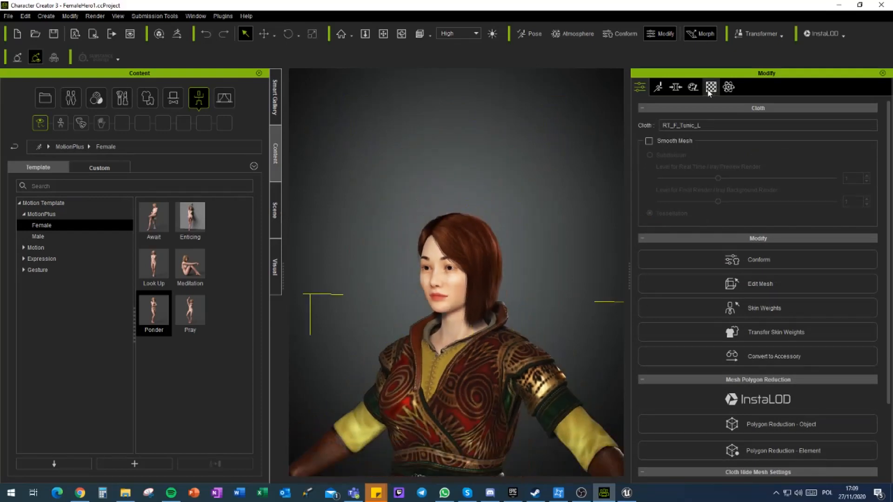
# Step: Display the material list for the whole avatar, including its body, hair, eyes and clothing
pyautogui.scroll(5, 472, 290)
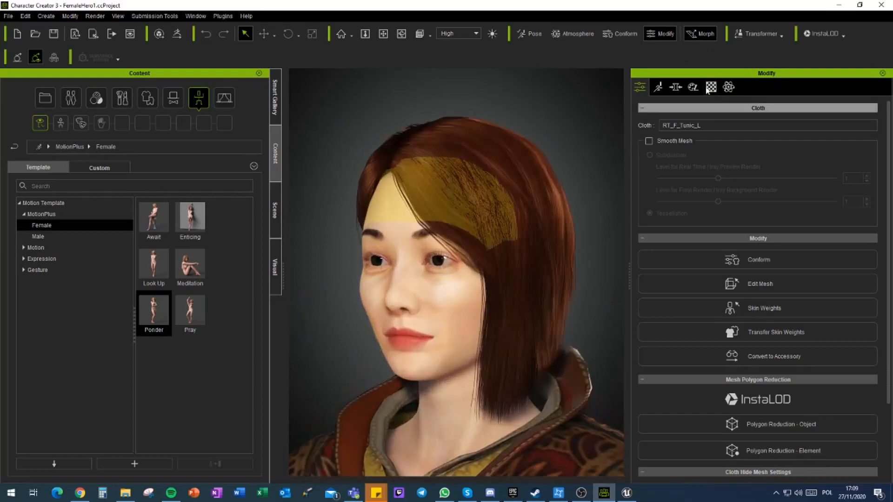
pyautogui.click(712, 87)
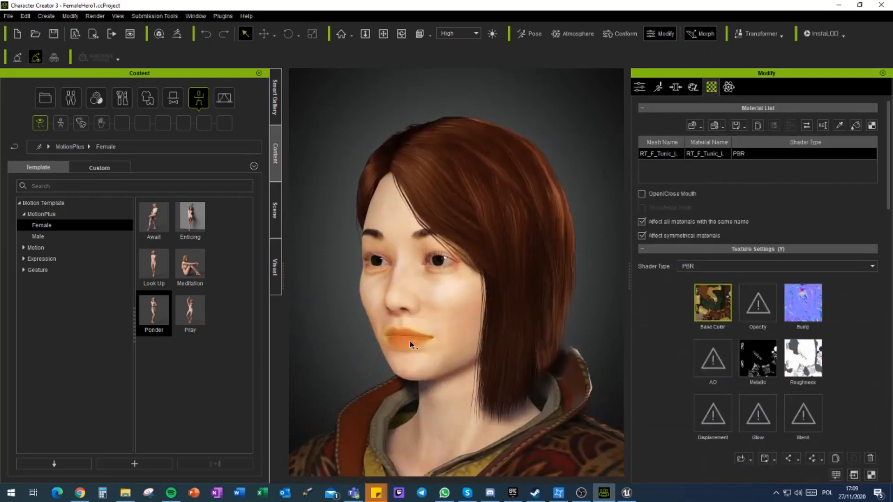
pyautogui.click(439, 332)
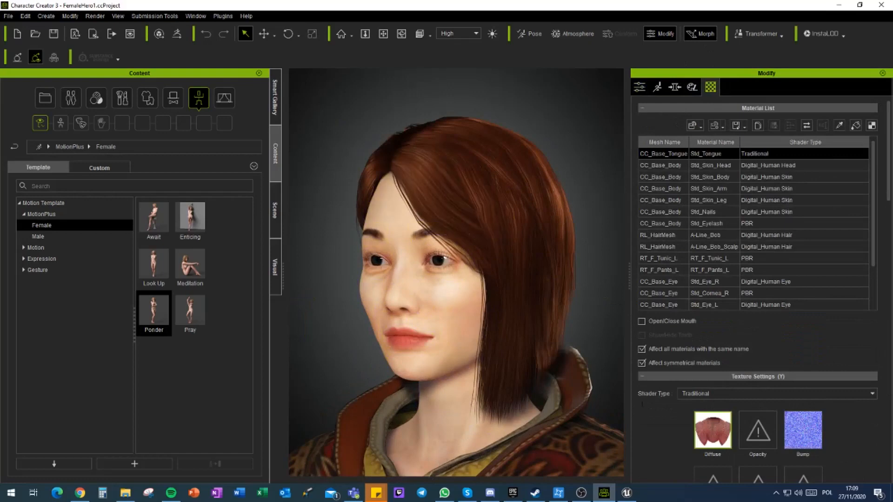
# Step: Try the Digital_Human Eye shader on the Std_Cornea_R material and return it to PBR
pyautogui.click(767, 294)
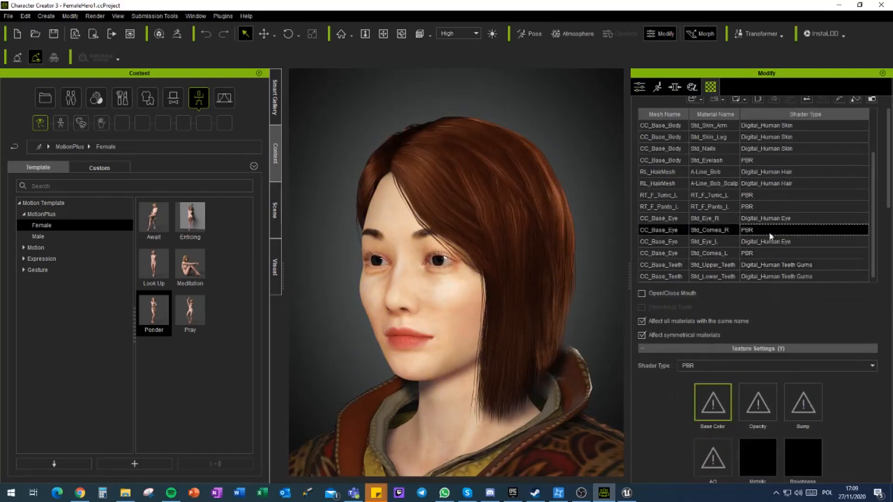
pyautogui.click(741, 367)
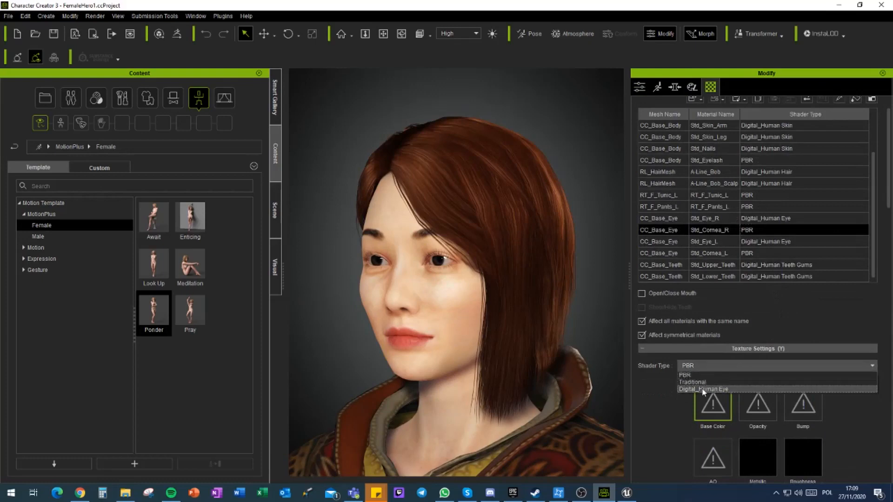
pyautogui.click(704, 390)
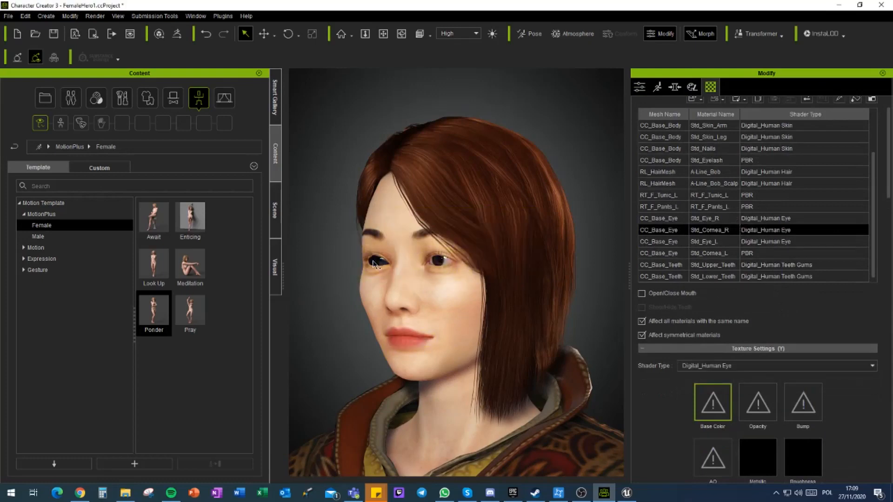
pyautogui.click(758, 365)
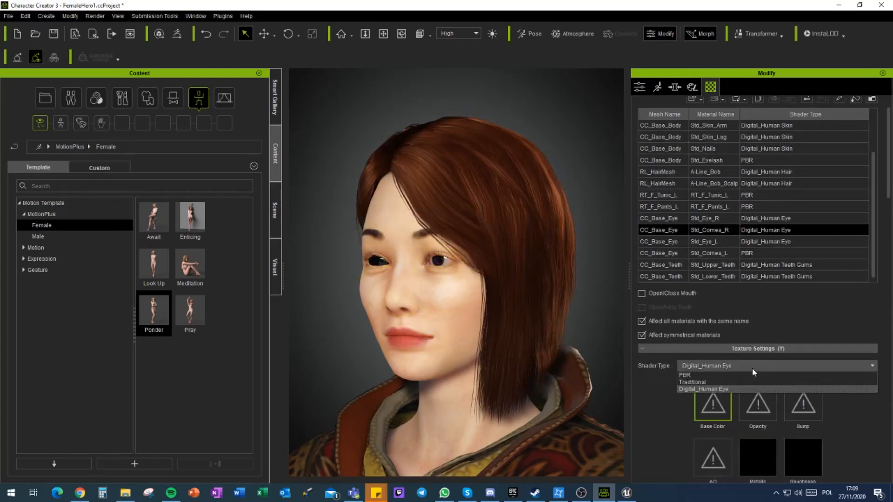
pyautogui.click(704, 374)
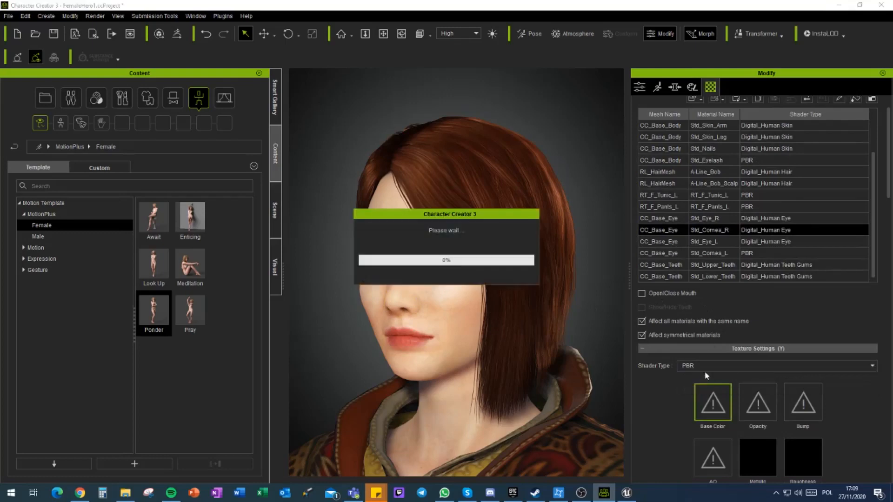
# Step: Check the Std_Eye_L and Std_Eye_R materials and set the Std_Tongue material's shader type to Digital_Human Tongue
pyautogui.click(712, 244)
pyautogui.click(721, 218)
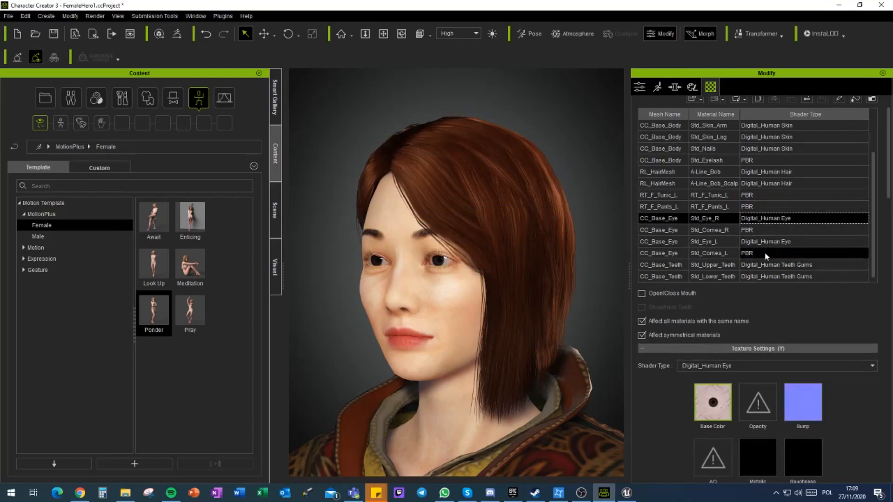
pyautogui.scroll(3, 765, 242)
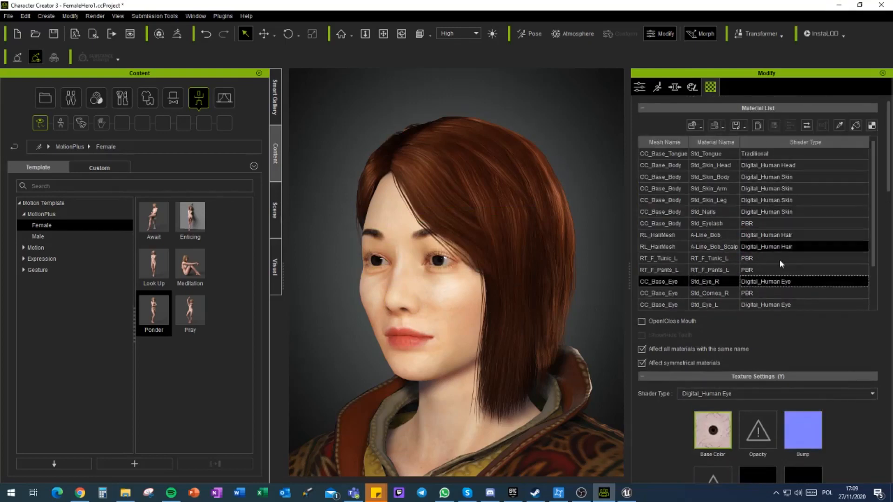
pyautogui.click(763, 154)
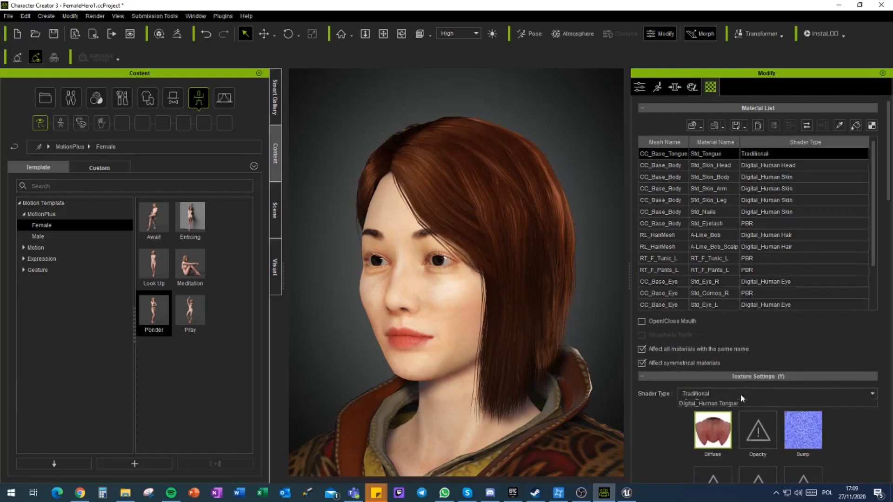
pyautogui.click(735, 430)
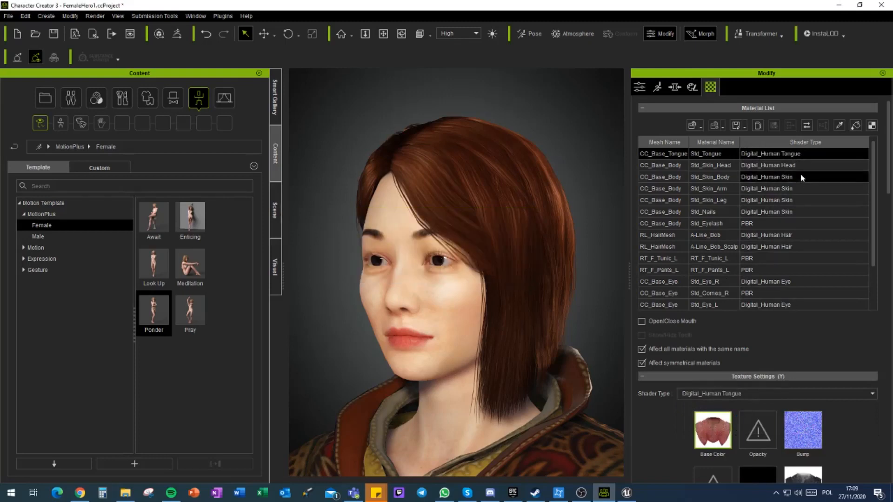
pyautogui.scroll(-3, 789, 251)
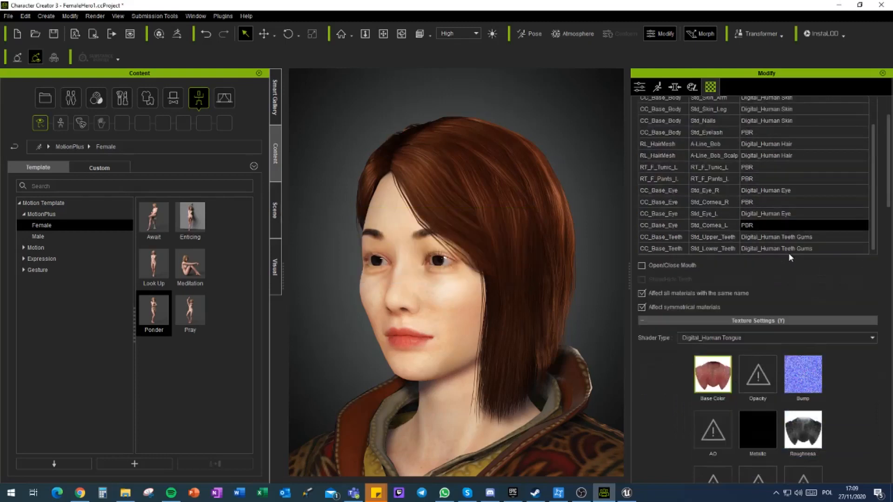
# Step: Apply the Enticing pose from the MotionPlus Female templates to the character
pyautogui.scroll(-5, 396, 330)
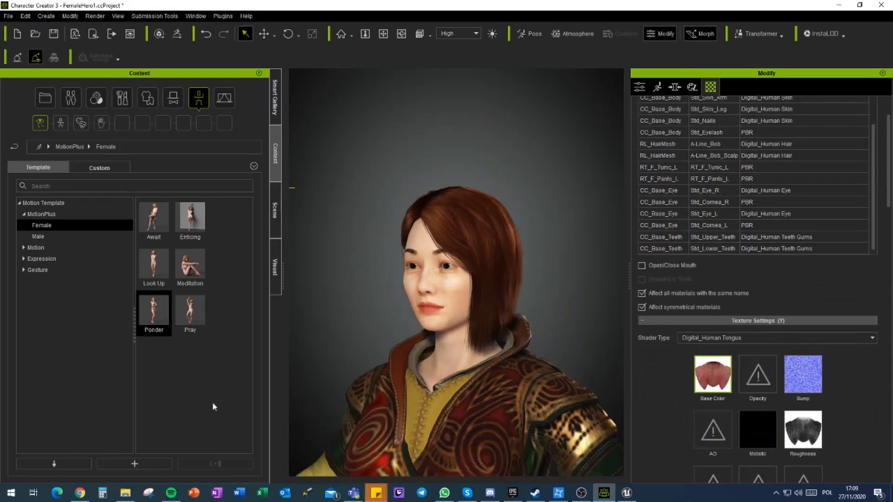
pyautogui.scroll(-2, 496, 332)
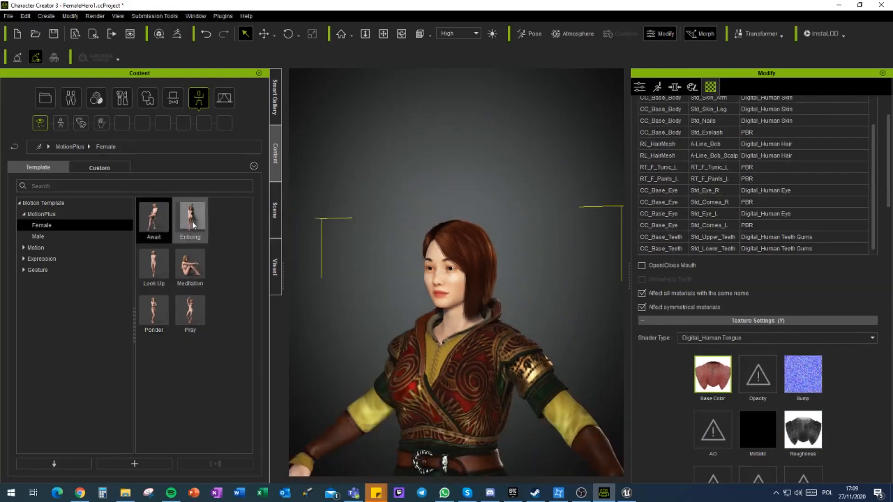
pyautogui.moveTo(190, 217); pyautogui.dragTo(437, 310)
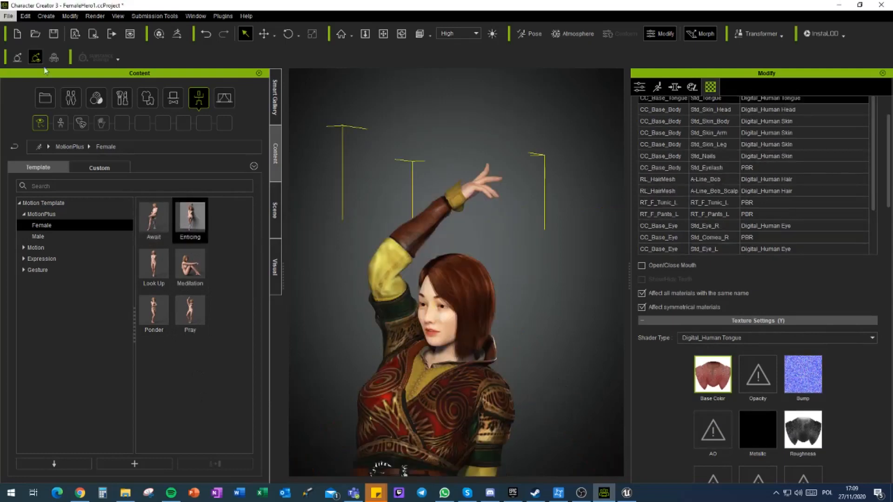
# Step: Start an FBX clothed character export for Unreal with Mesh and Motion, the current pose and InstaLOD turned off
pyautogui.click(8, 17)
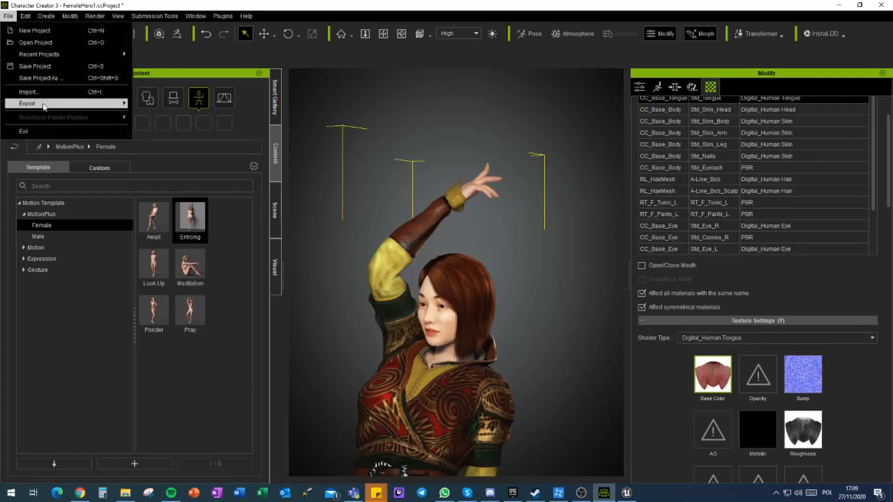
pyautogui.moveTo(43, 105)
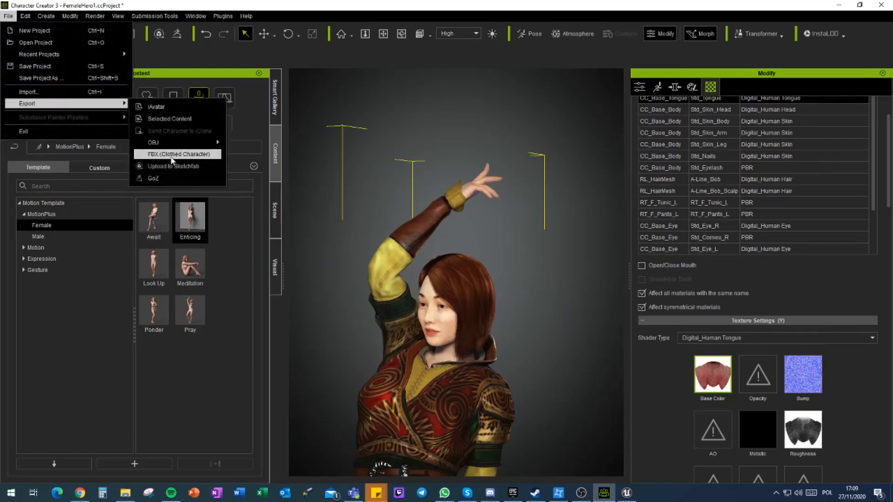
pyautogui.click(171, 157)
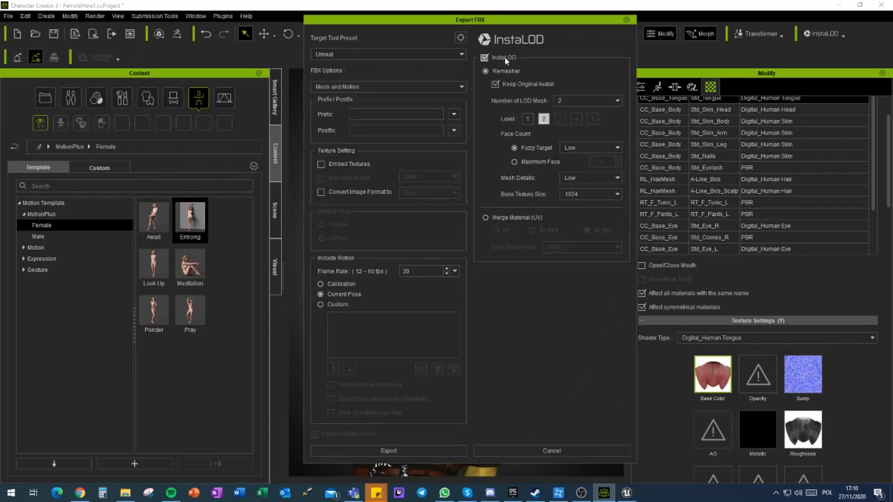
pyautogui.click(485, 58)
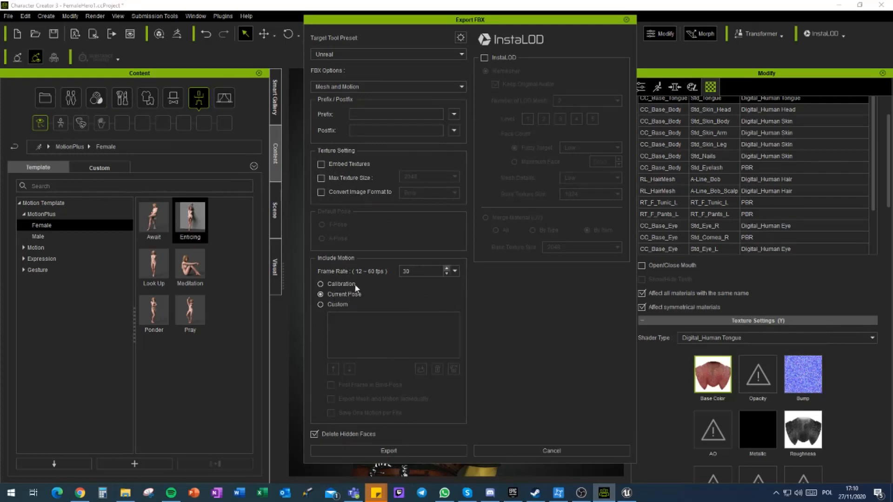
pyautogui.click(379, 450)
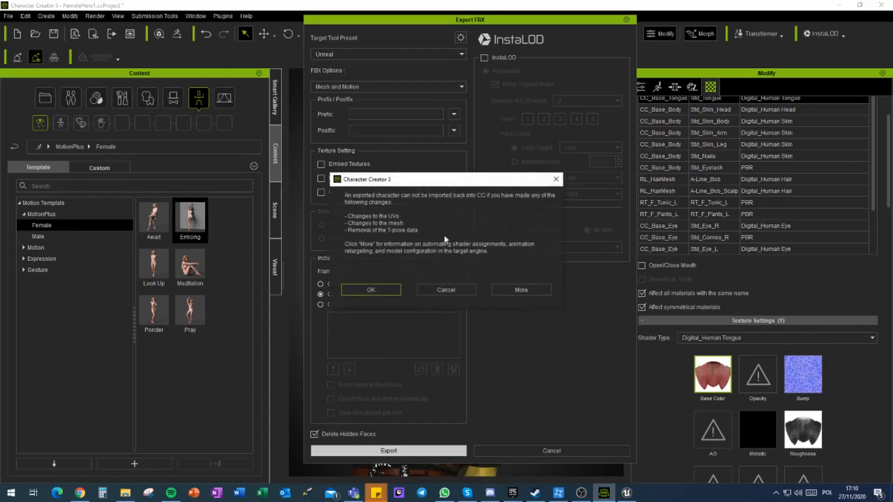
pyautogui.click(379, 292)
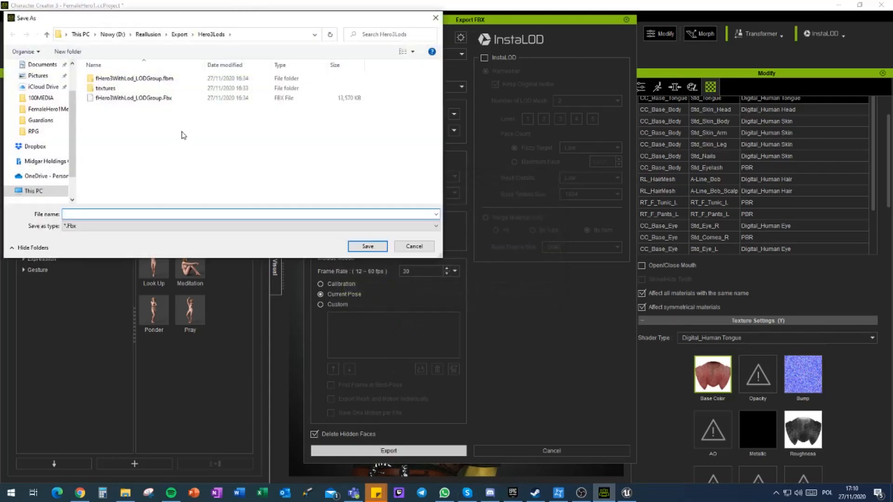
# Step: Create a folder named fHero1 inside the Export folder and save the FBX there as fHero1
pyautogui.click(179, 35)
pyautogui.rightClick(126, 179)
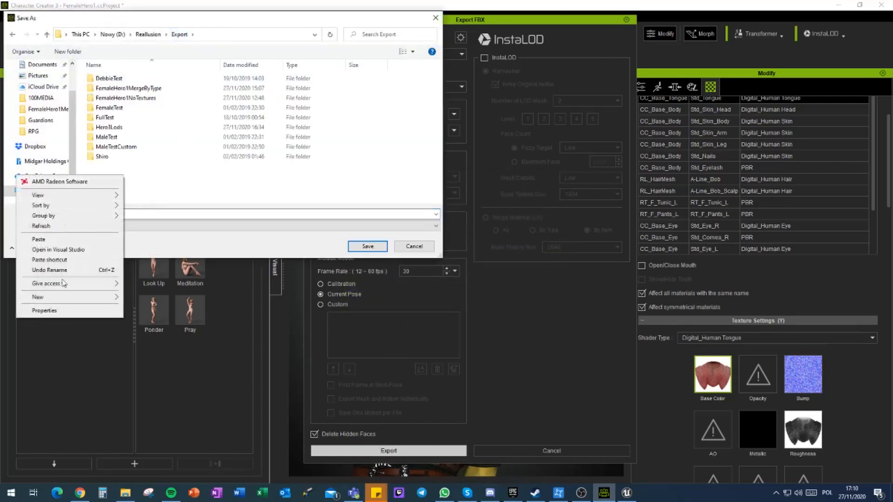
pyautogui.moveTo(65, 297)
pyautogui.click(142, 298)
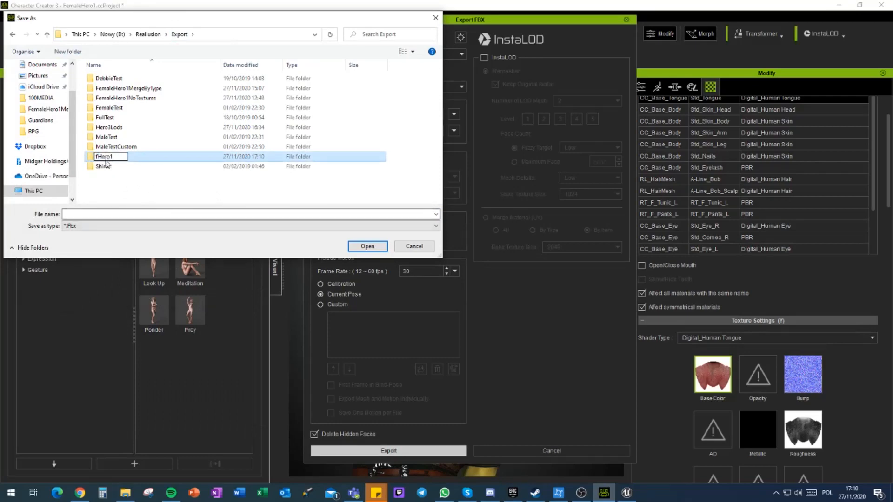
pyautogui.press('Return')
pyautogui.doubleClick(104, 118)
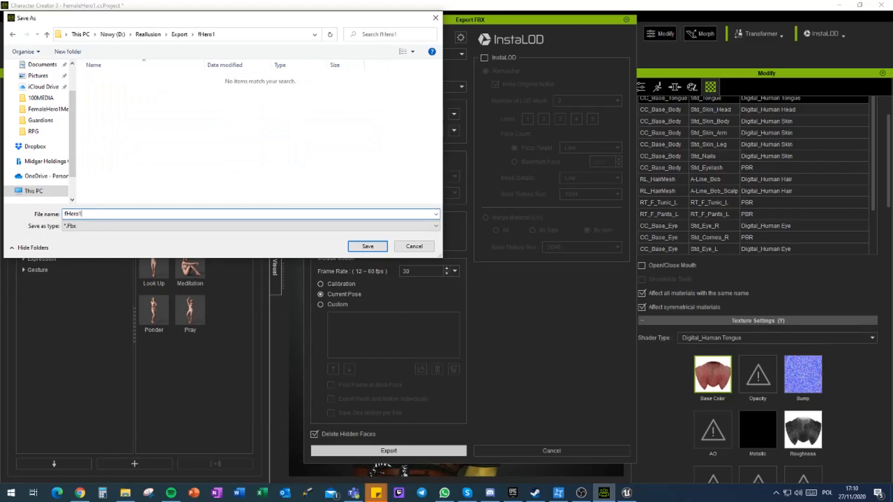
pyautogui.click(357, 247)
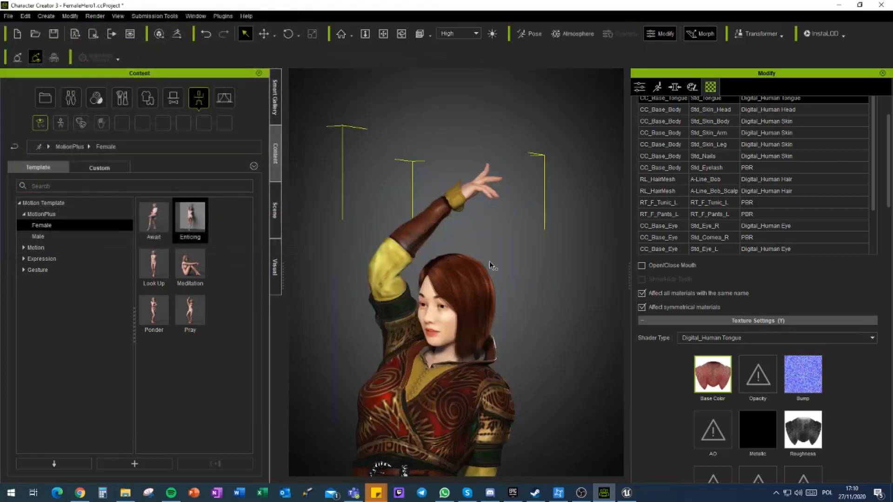
# Step: Examine the posed character and her outfit from the side, back and front
pyautogui.click(454, 259)
pyautogui.moveTo(429, 324); pyautogui.dragTo(435, 260, button='middle')
pyautogui.moveTo(496, 339); pyautogui.dragTo(210, 354, button='right')
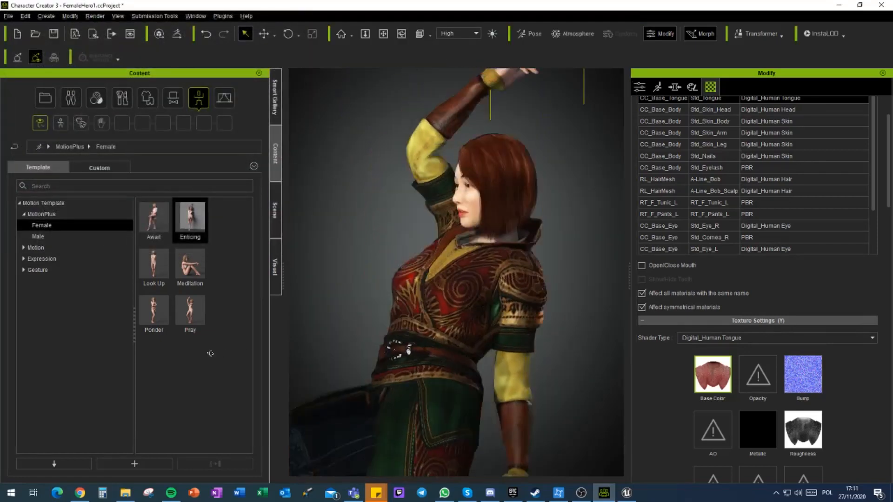
pyautogui.moveTo(446, 372); pyautogui.dragTo(212, 406, button='right')
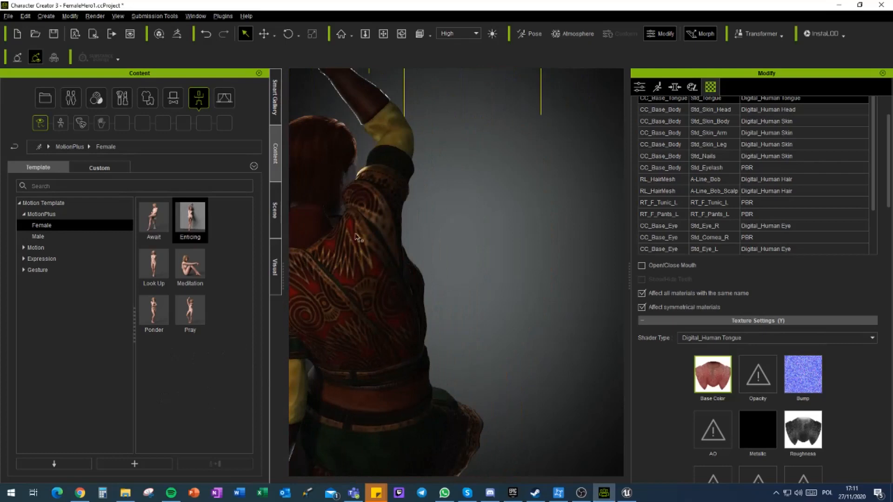
pyautogui.moveTo(352, 329); pyautogui.dragTo(626, 376, button='right')
pyautogui.moveTo(373, 402); pyautogui.dragTo(513, 398, button='right')
pyautogui.moveTo(393, 395); pyautogui.dragTo(425, 370, button='middle')
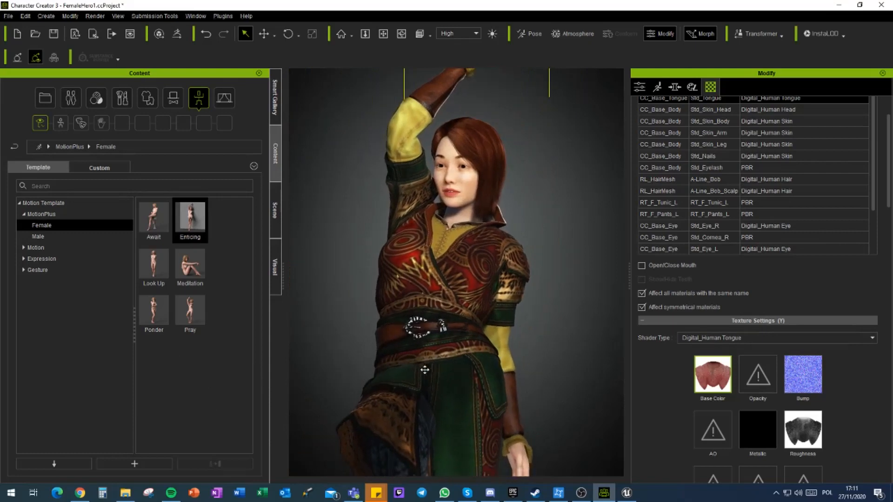
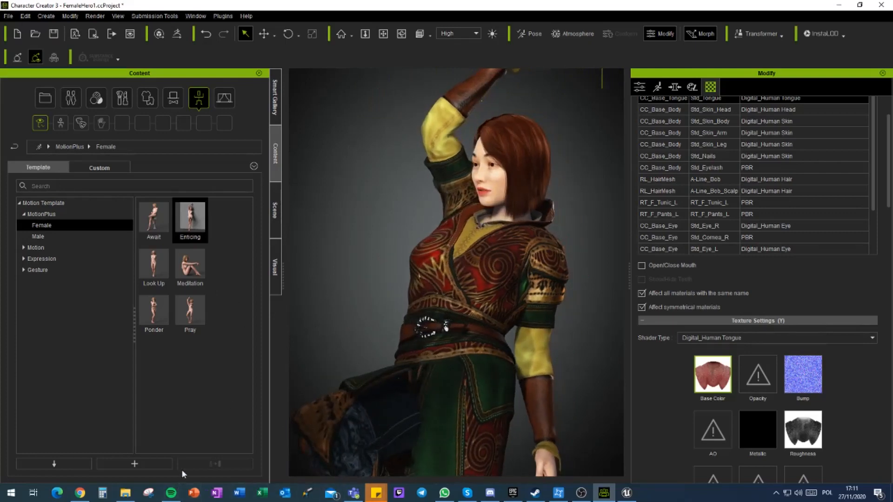
# Step: Switch to Unreal Engine, accept auto setup with the HQ Shader, and assign UE4_Mannequin_Skeleton to the fHero1 FBX import
pyautogui.click(632, 496)
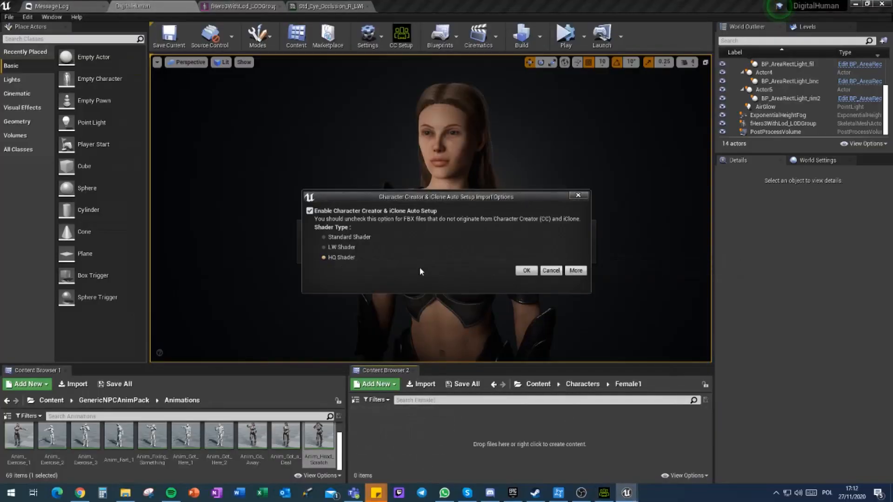
pyautogui.click(527, 271)
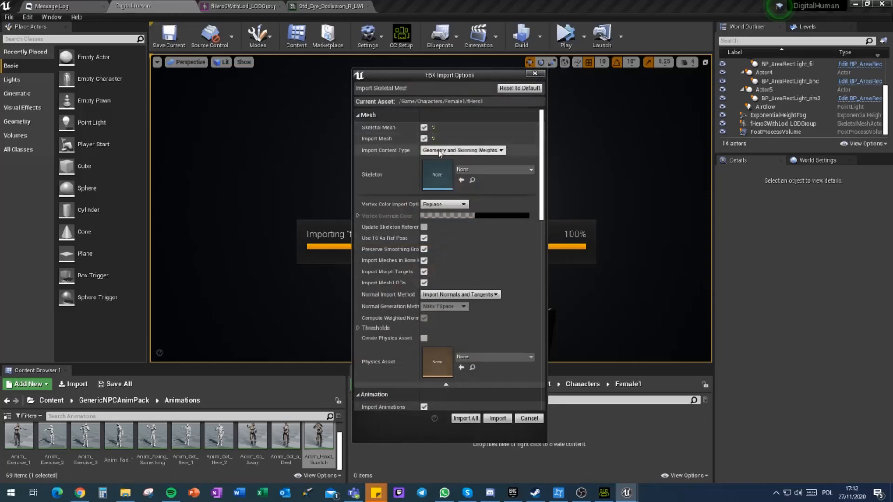
pyautogui.click(488, 171)
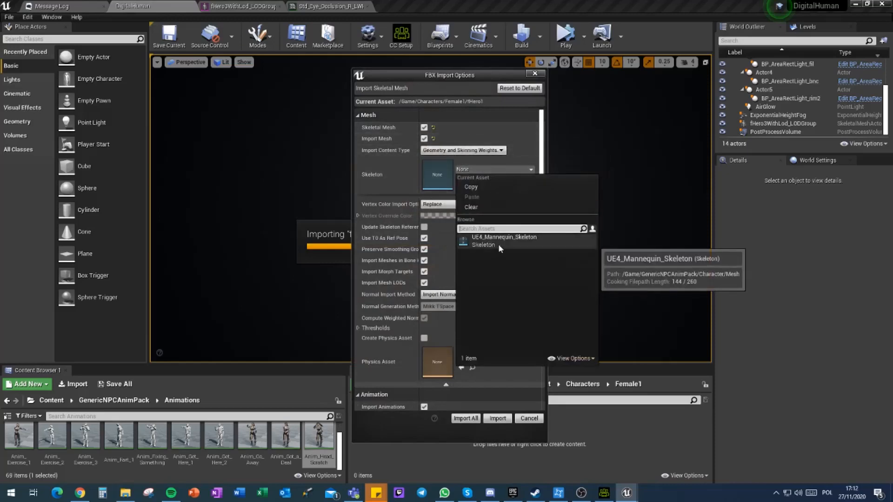
pyautogui.click(498, 244)
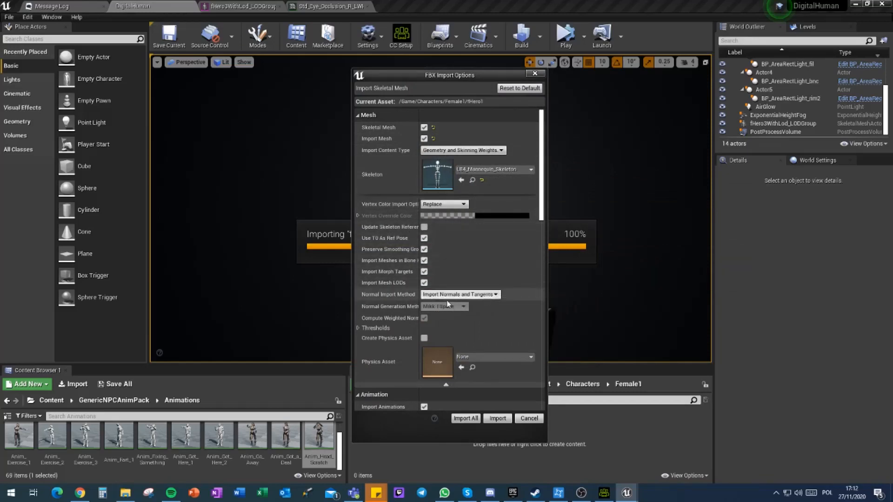
# Step: Enable physics asset creation and import fHero1 into the Female1 folder with these settings
pyautogui.scroll(-1, 394, 318)
pyautogui.scroll(-1, 396, 322)
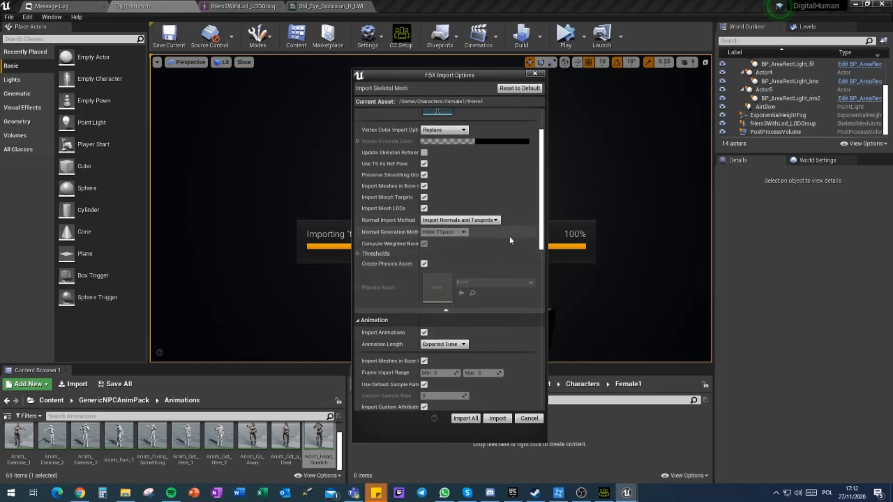
pyautogui.scroll(-3, 509, 241)
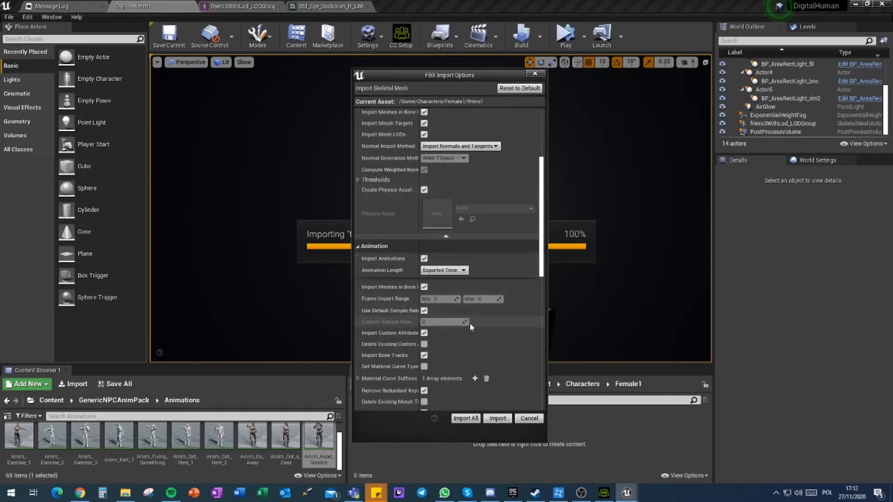
pyautogui.scroll(-2, 470, 323)
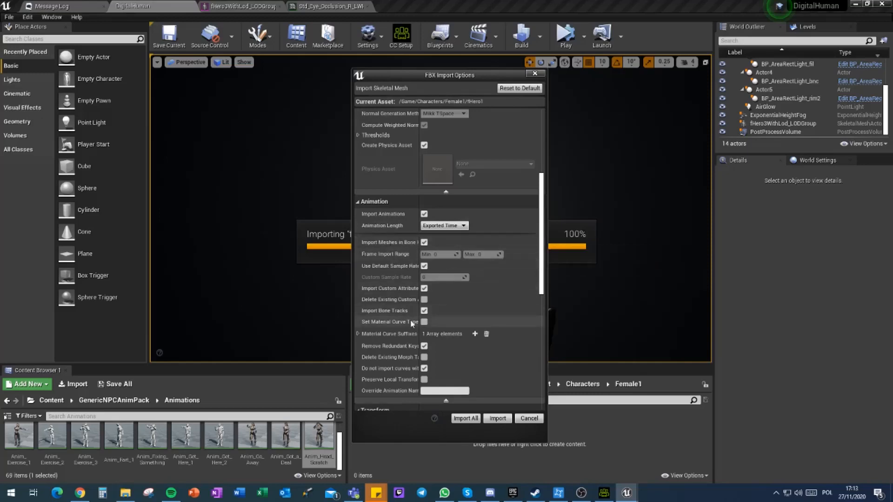
pyautogui.scroll(-5, 448, 364)
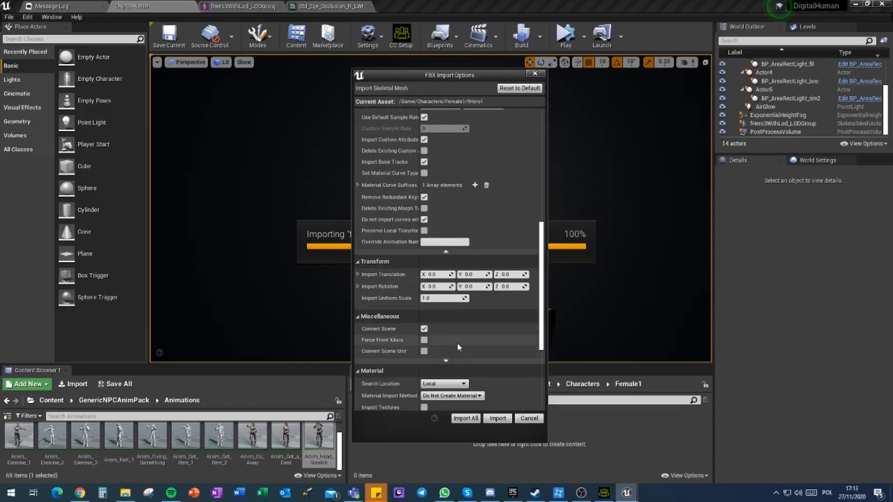
pyautogui.scroll(-2, 458, 344)
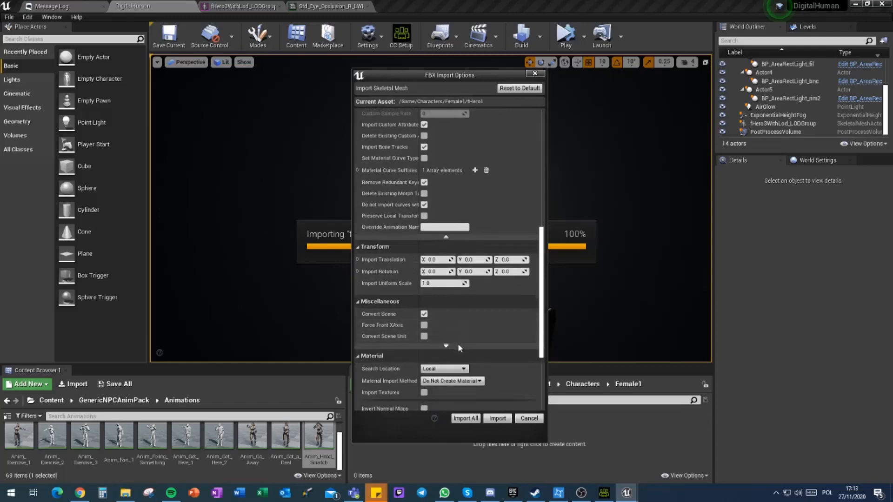
pyautogui.scroll(-2, 461, 345)
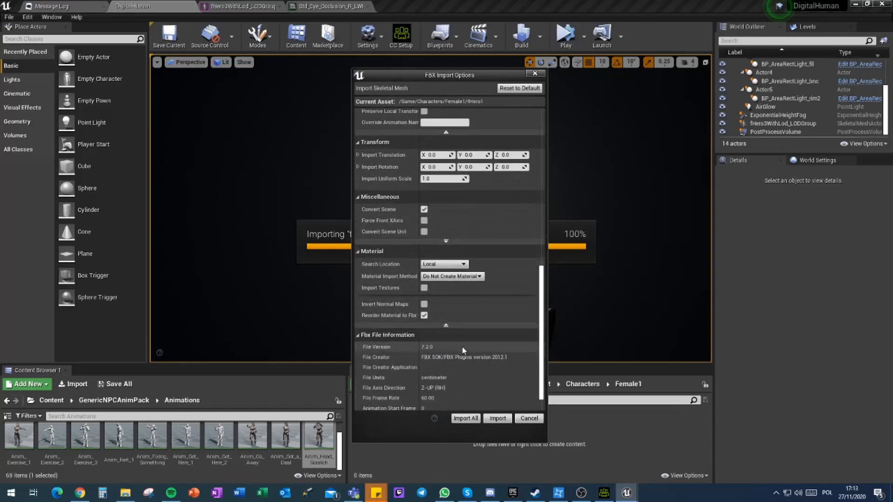
pyautogui.scroll(-1, 464, 346)
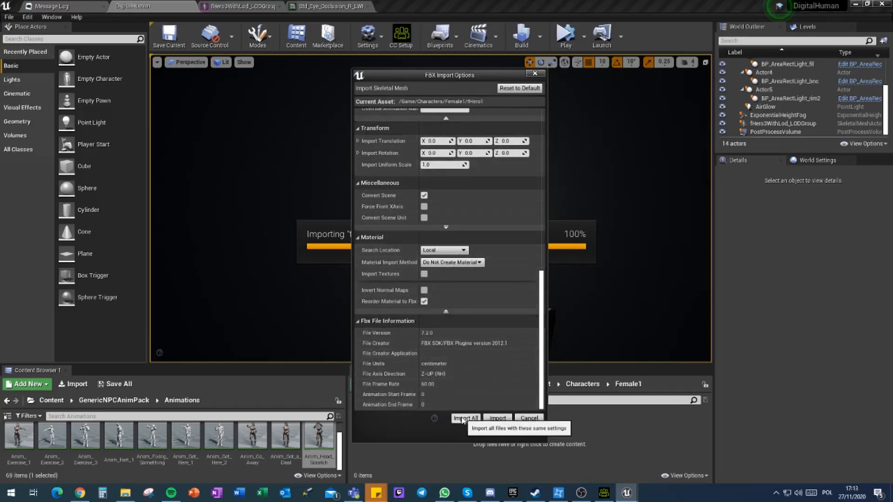
pyautogui.click(465, 418)
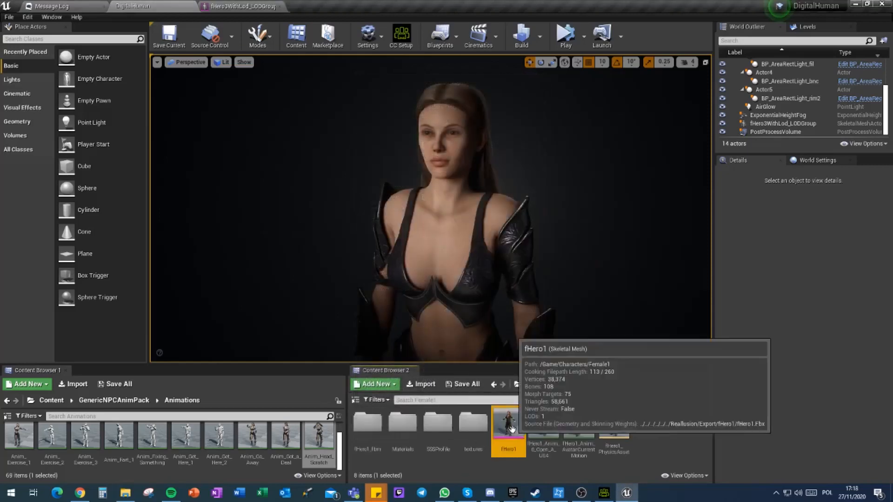
# Step: Open the imported fHero1 skeletal mesh and examine how its hair and tunic look in the preview
pyautogui.doubleClick(511, 429)
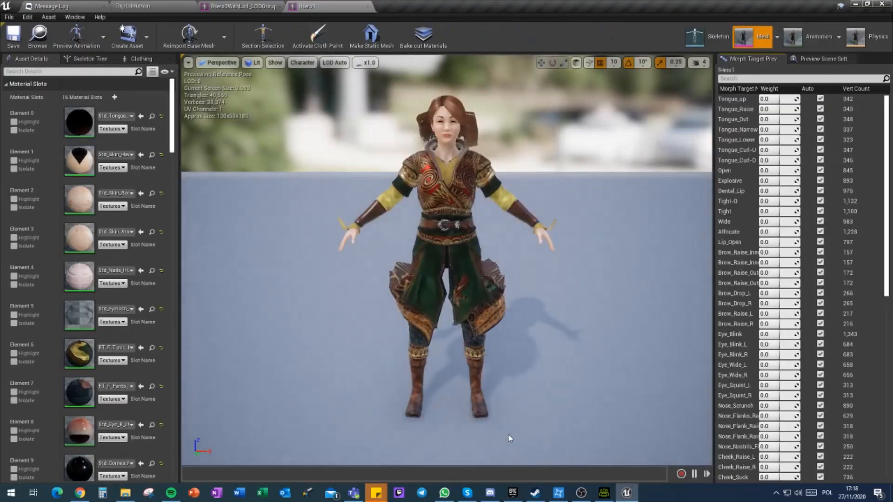
pyautogui.moveTo(447, 261); pyautogui.dragTo(498, 214, button='right')
pyautogui.moveTo(417, 305); pyautogui.dragTo(413, 274, button='right')
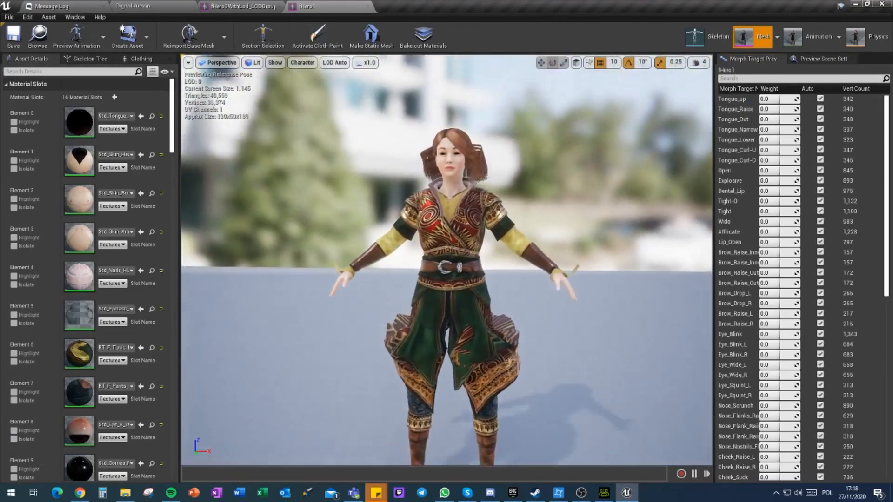
pyautogui.scroll(5, 416, 305)
pyautogui.scroll(-5, 417, 305)
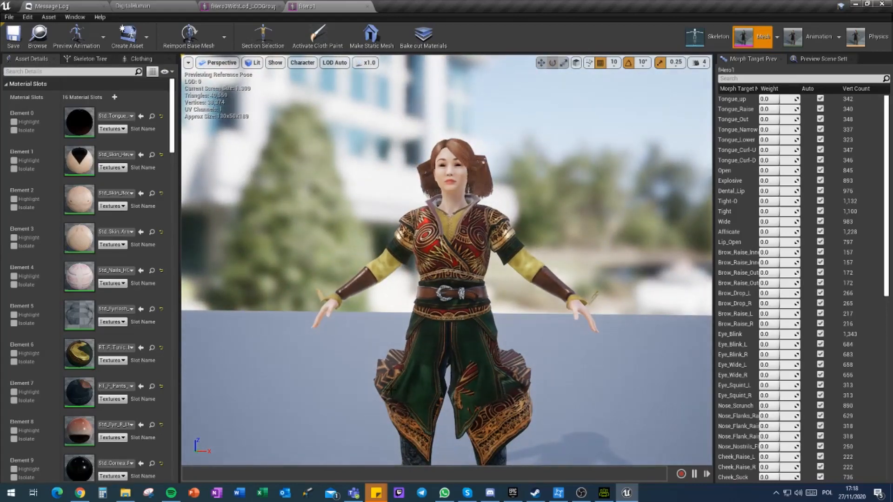
# Step: Inspect the physics asset assigned to A_Line_Bob_ClothingData_1, and return to the fHero1 mesh
pyautogui.click(140, 58)
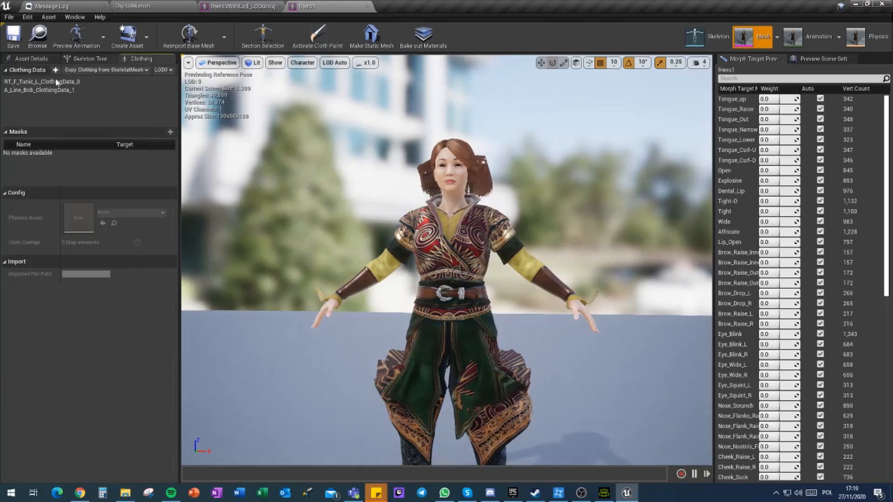
pyautogui.click(39, 90)
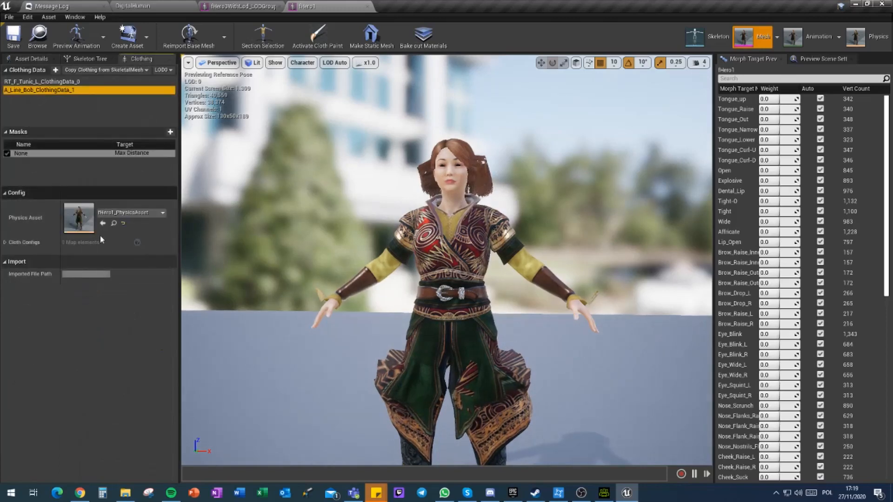
pyautogui.click(116, 222)
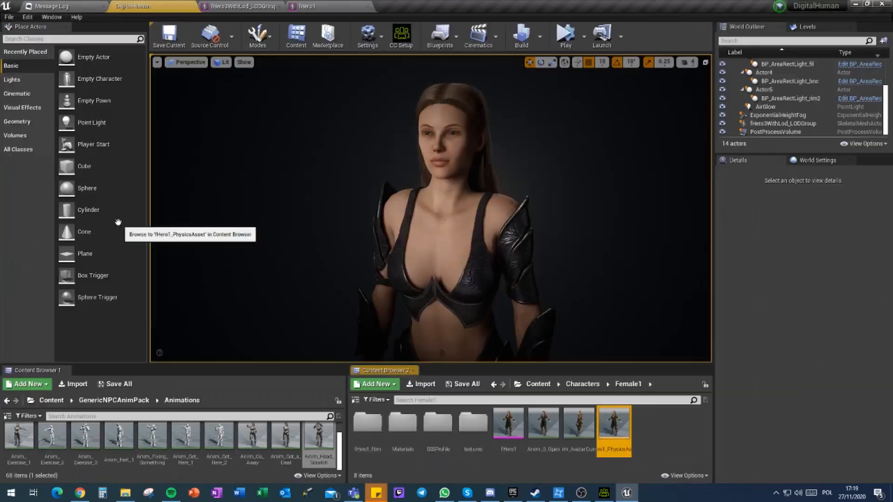
pyautogui.doubleClick(610, 427)
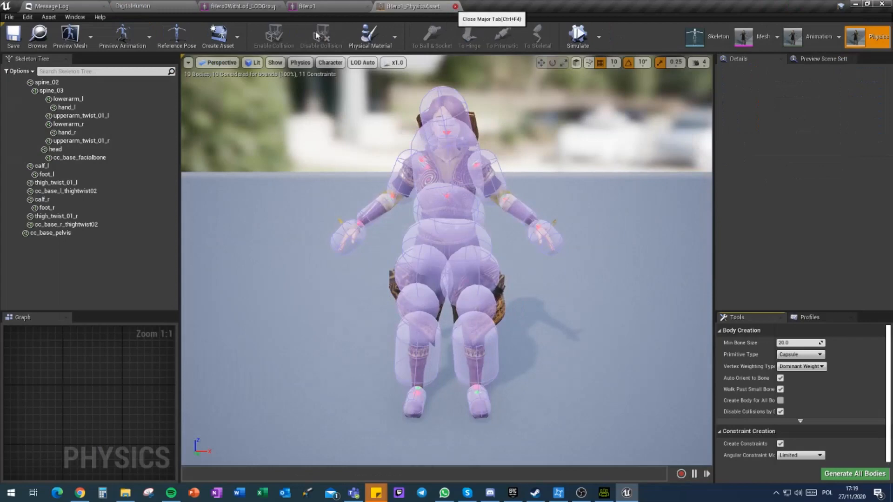
pyautogui.click(456, 6)
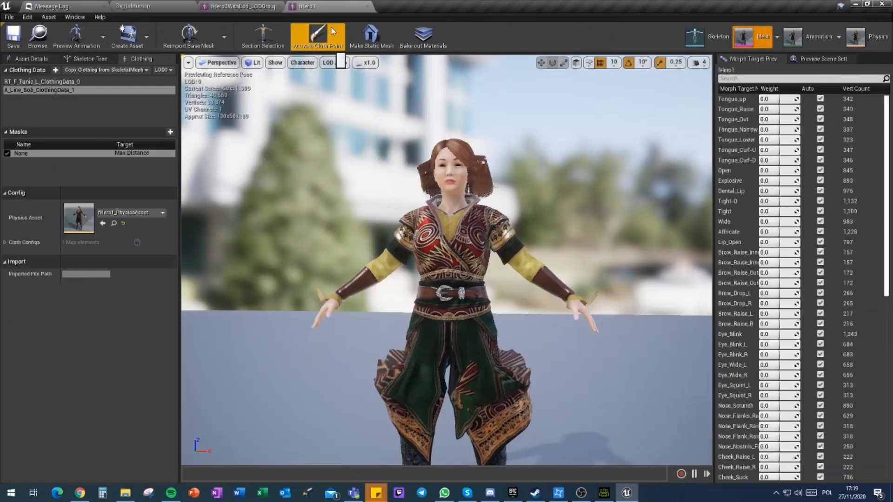
# Step: Delete the A_Line_Bob_ClothingData_1 and RT_F_Tunic_L_ClothingData_0 clothing data from the fHero1 mesh
pyautogui.click(26, 91)
pyautogui.rightClick(26, 91)
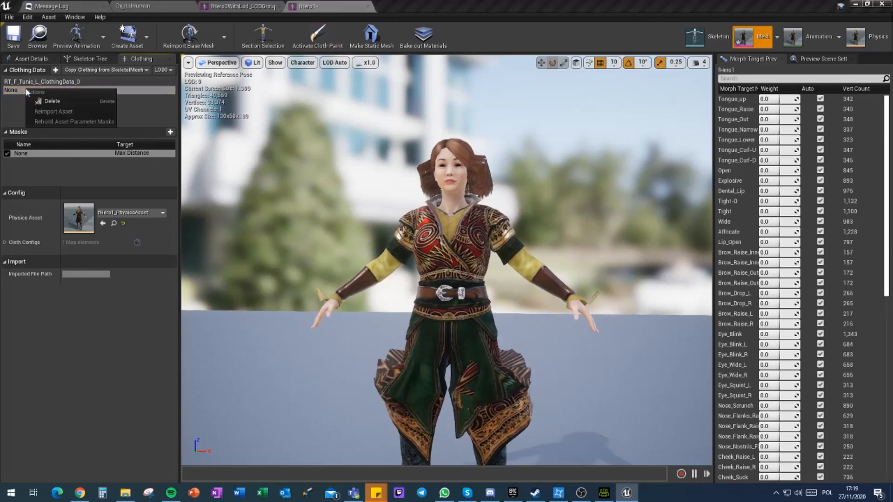
pyautogui.click(52, 101)
pyautogui.rightClick(33, 83)
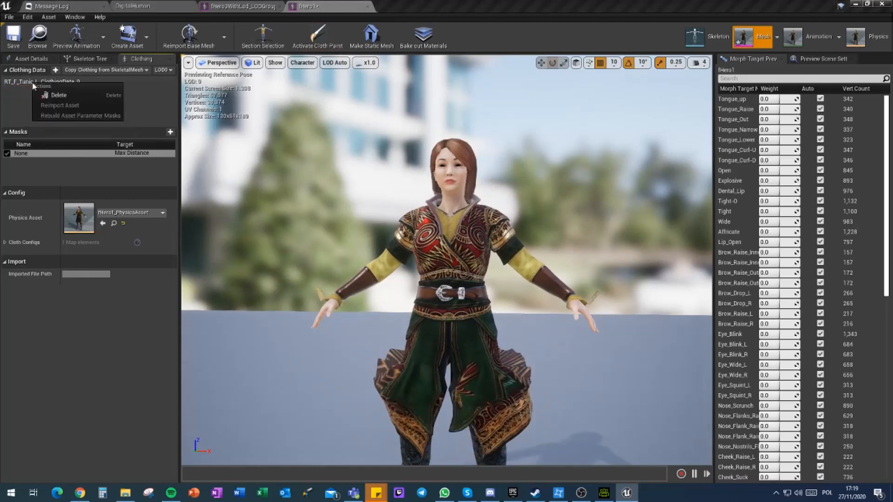
pyautogui.click(53, 95)
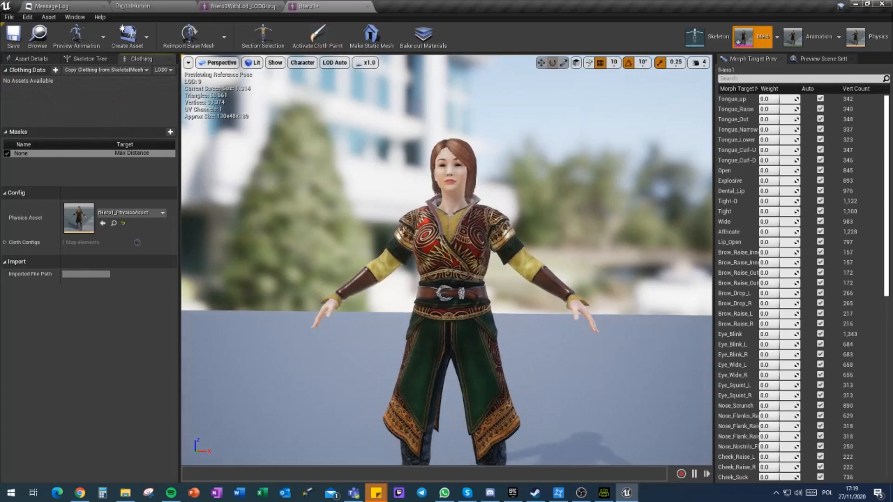
# Step: Disable the Base Color Tint override in the left cornea's material instance, Std_Cornea_L_LWHQ_Inst
pyautogui.moveTo(532, 188); pyautogui.dragTo(429, 283, button='right')
pyautogui.press('d')
pyautogui.press('w')
pyautogui.press('s')
pyautogui.press('w')
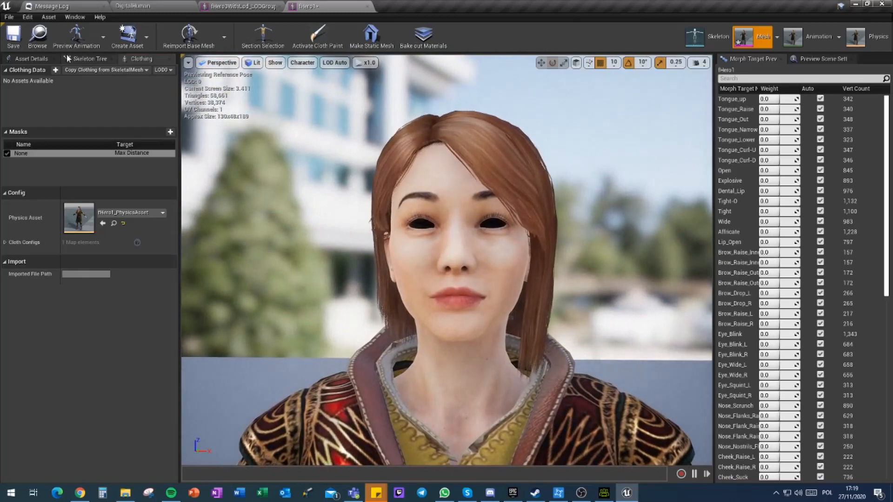
pyautogui.click(28, 58)
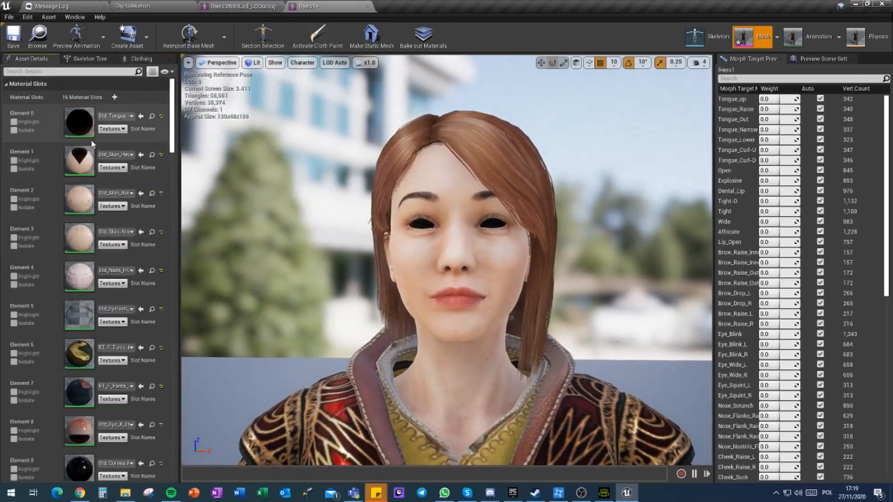
pyautogui.scroll(-4, 133, 368)
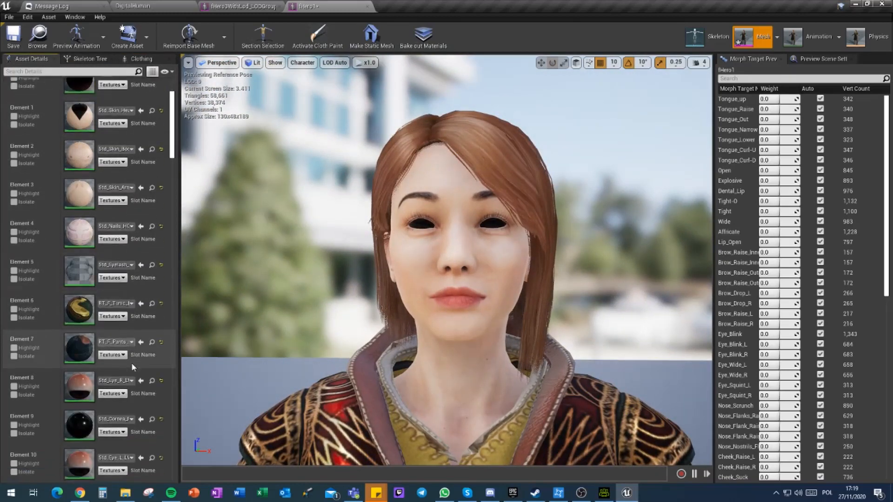
pyautogui.scroll(-1, 133, 368)
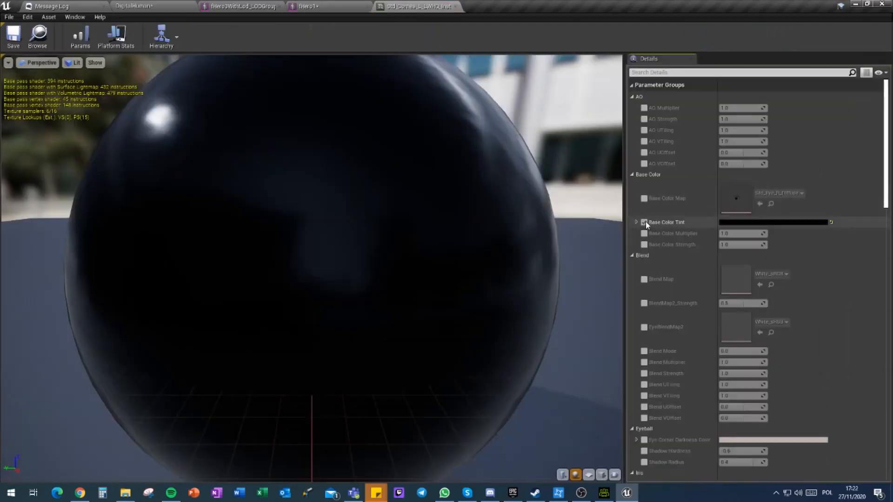
pyautogui.click(644, 223)
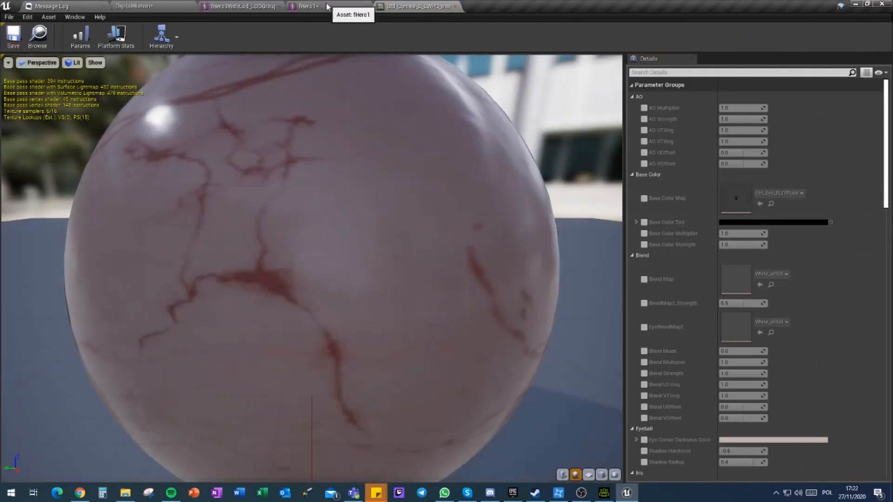
# Step: Disable the Base Color Tint override in the right cornea's material instance, Std_Cornea_R_LWHQ_Inst, and close both material editors
pyautogui.click(316, 6)
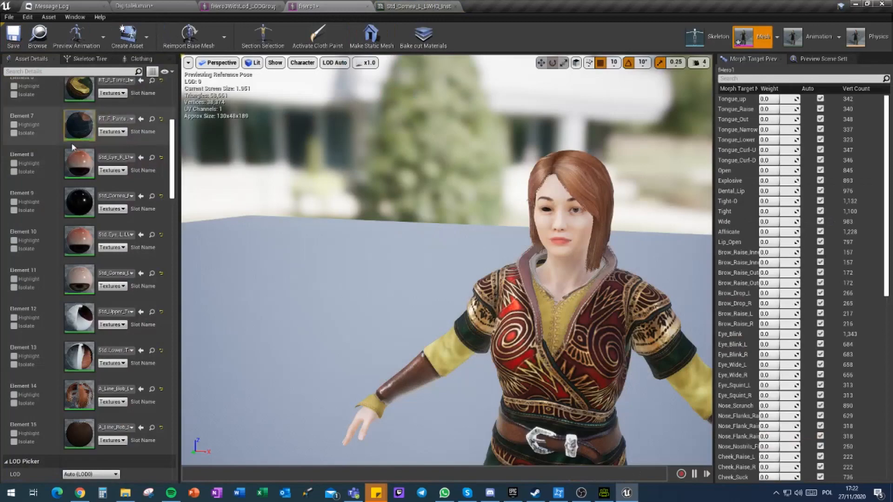
pyautogui.click(151, 196)
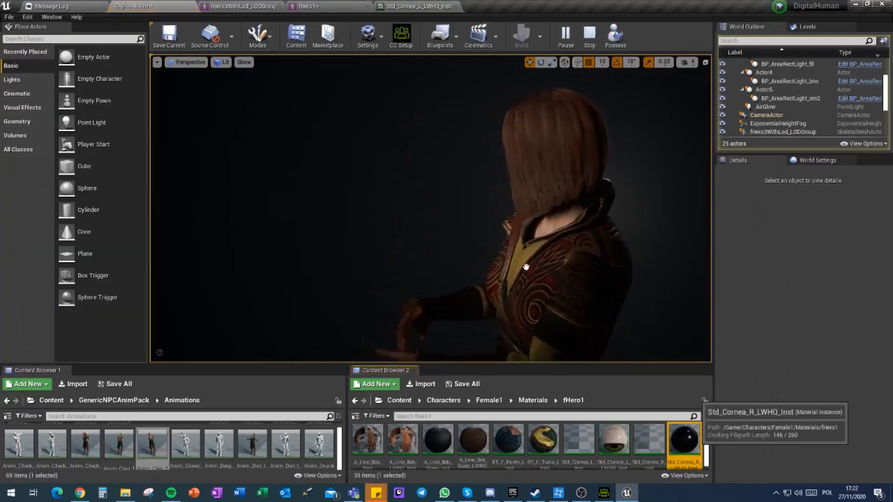
pyautogui.doubleClick(684, 440)
pyautogui.click(644, 222)
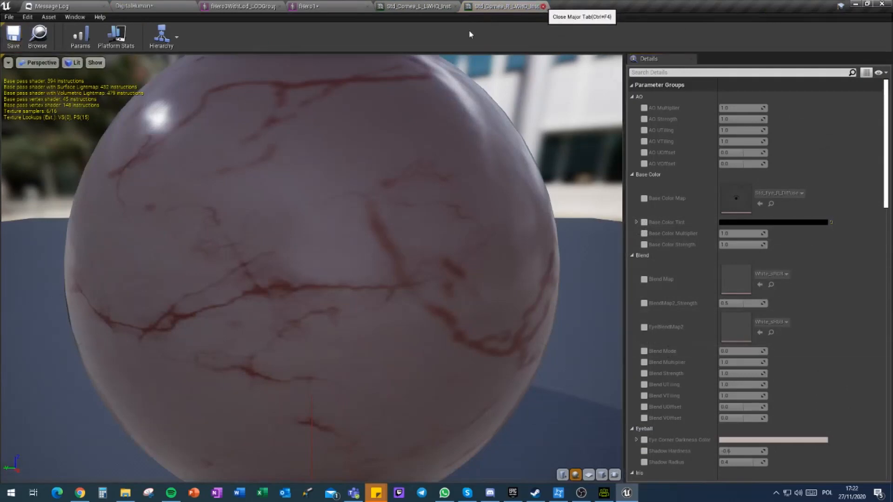
pyautogui.click(544, 7)
pyautogui.click(455, 7)
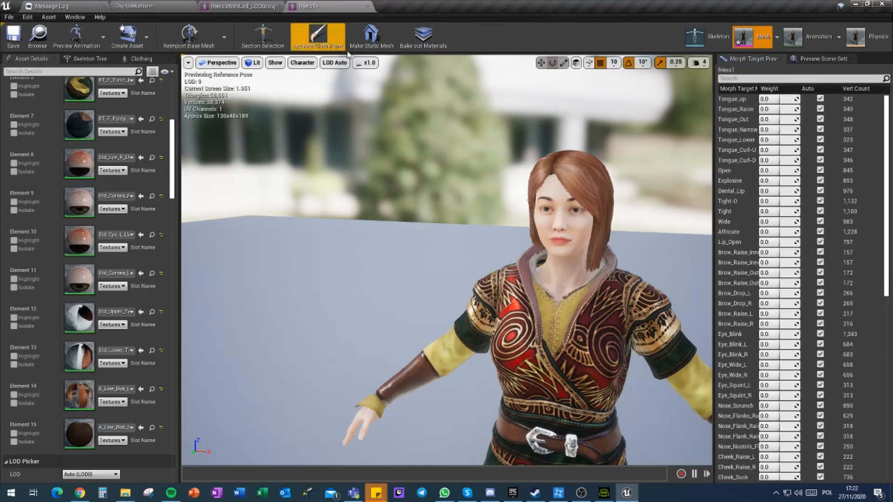
# Step: Return to the DigitalHuman level and stop the running simulation
pyautogui.click(234, 4)
pyautogui.click(160, 6)
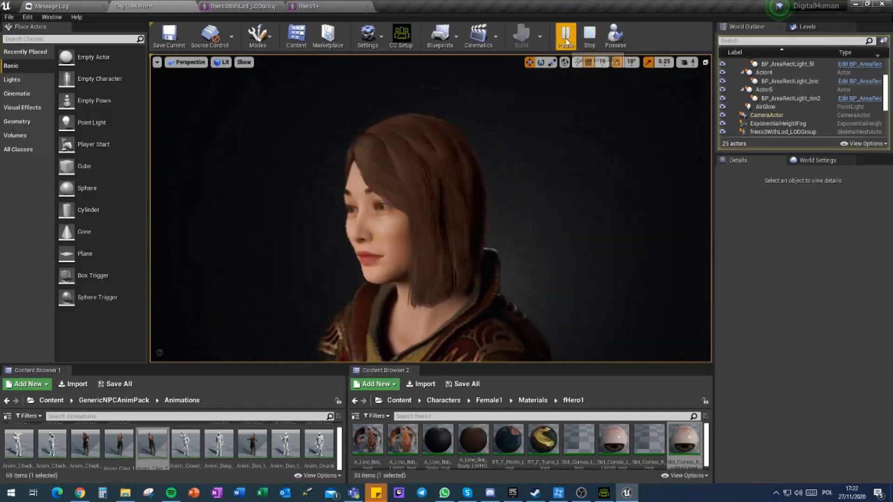
pyautogui.click(567, 39)
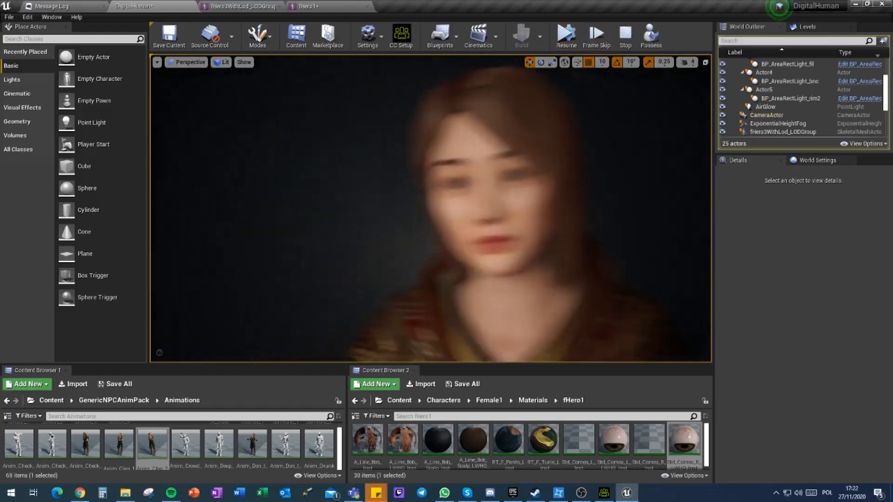
pyautogui.click(625, 37)
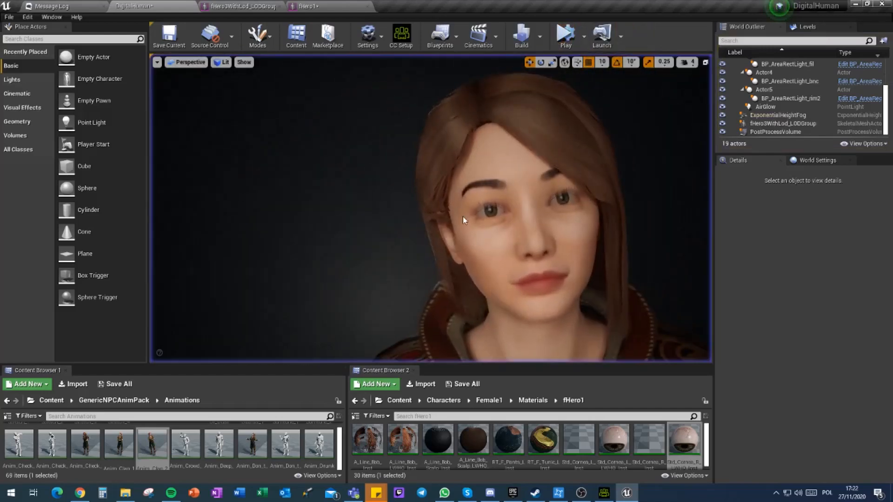
# Step: Examine the character's eyes and eyelashes at close range in the level
pyautogui.press('w')
pyautogui.moveTo(431, 209)
pyautogui.mouseDown(button='right')
pyautogui.moveTo(436, 215)
pyautogui.moveTo(404, 228)
pyautogui.moveTo(484, 214)
pyautogui.moveTo(442, 198)
pyautogui.moveTo(354, 199)
pyautogui.moveTo(442, 202)
pyautogui.mouseUp(button='right')
pyautogui.keyDown('alt'); pyautogui.moveTo(430, 209); pyautogui.dragTo(508, 208); pyautogui.keyUp('alt')
pyautogui.moveTo(508, 209); pyautogui.dragTo(605, 209, button='right')
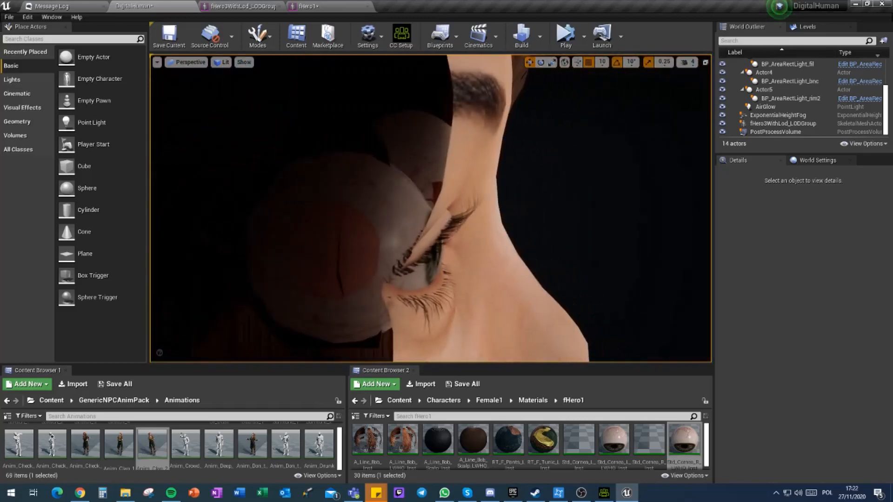
# Step: Inspect the character's face, hair and upper body from several distances and angles in the level
pyautogui.moveTo(430, 208); pyautogui.dragTo(389, 208, button='right')
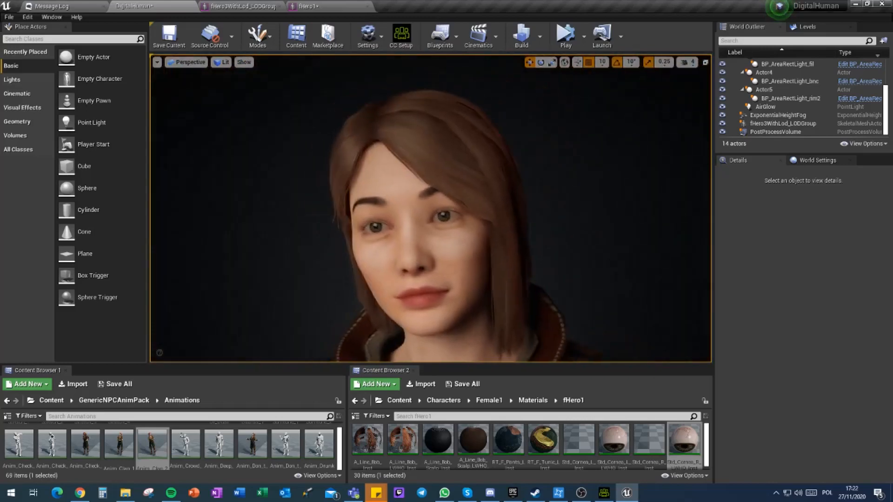
pyautogui.press('w')
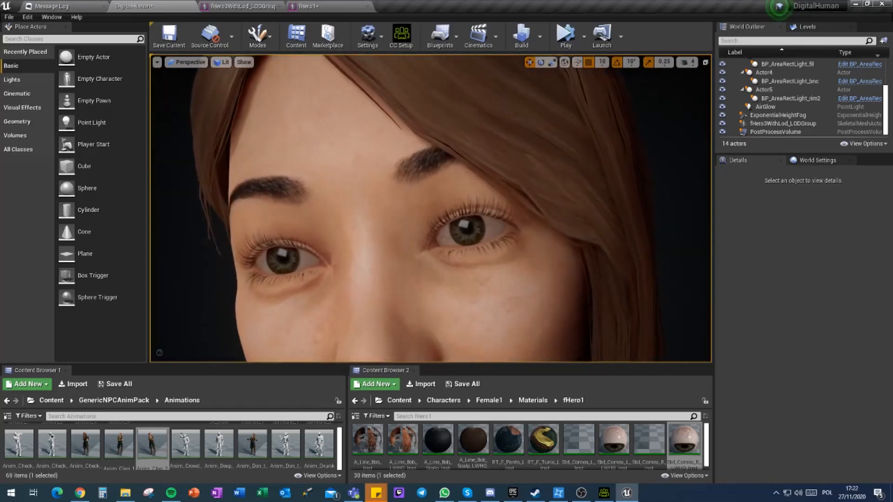
pyautogui.press('s')
pyautogui.moveTo(430, 209)
pyautogui.mouseDown(button='right')
pyautogui.moveTo(515, 211)
pyautogui.moveTo(384, 222)
pyautogui.moveTo(320, 207)
pyautogui.moveTo(403, 207)
pyautogui.moveTo(384, 206)
pyautogui.moveTo(430, 217)
pyautogui.mouseUp(button='right')
pyautogui.press('a')
pyautogui.press('w')
pyautogui.press('s')
pyautogui.press('a')
pyautogui.press('w')
pyautogui.press('d')
pyautogui.press('d')
pyautogui.press('a')
pyautogui.press('s')
pyautogui.press('s')
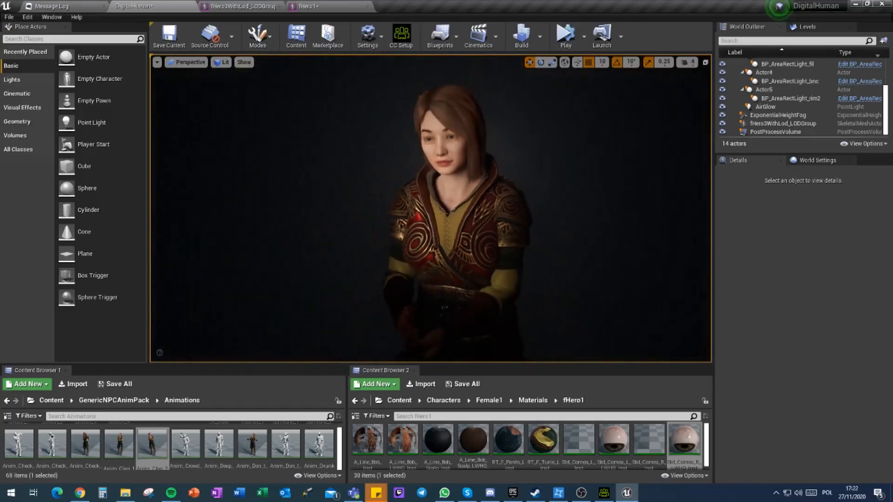
# Step: Run the level simulation and assign Anim_Deep_Breath_Sad as the animation played by the character
pyautogui.click(566, 35)
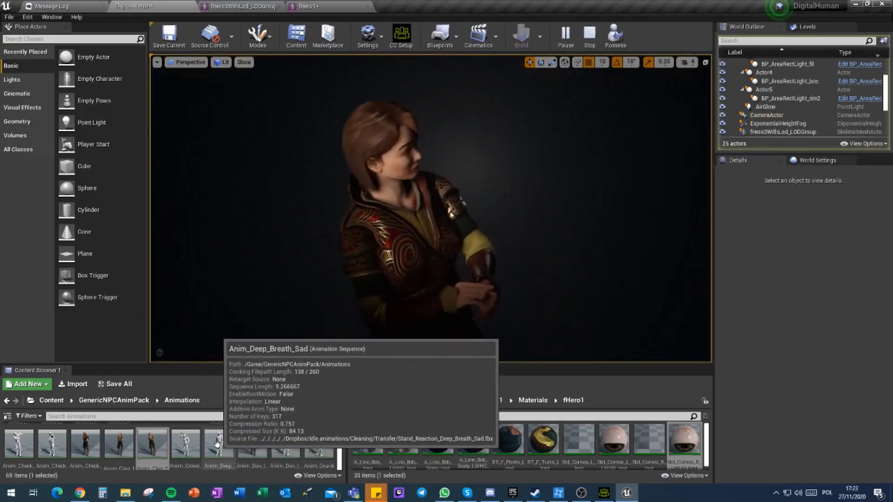
pyautogui.click(218, 444)
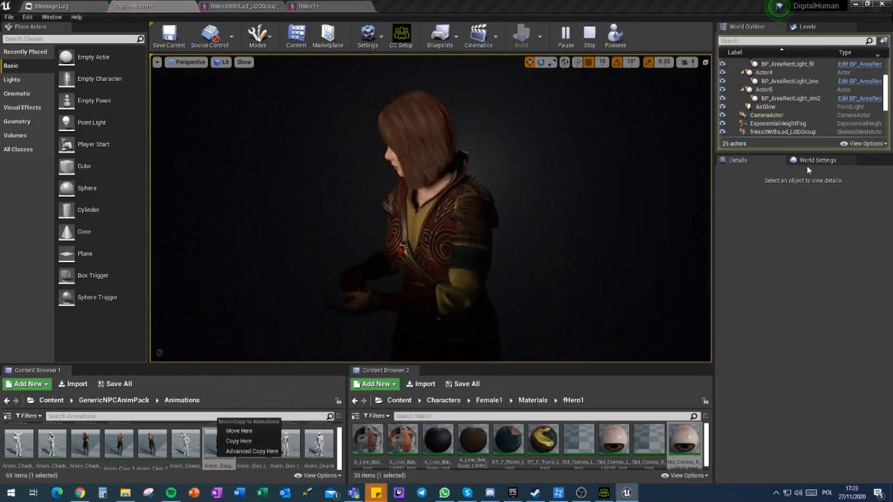
pyautogui.click(819, 160)
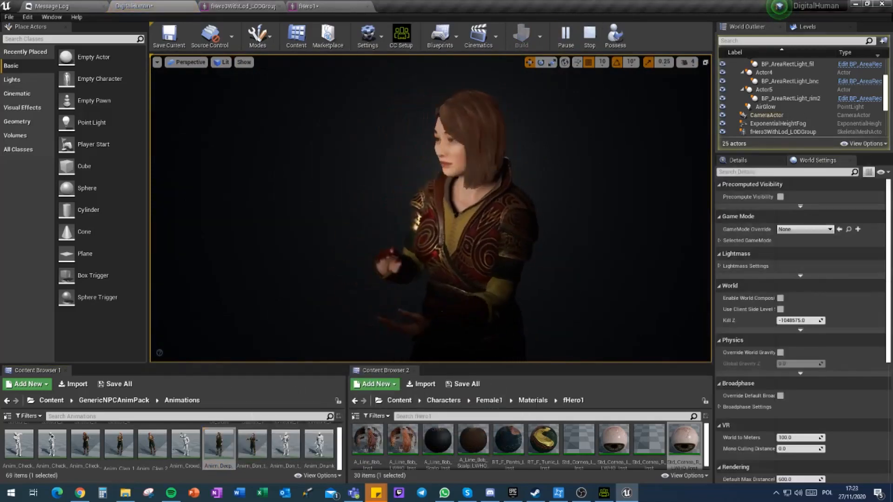
pyautogui.click(459, 221)
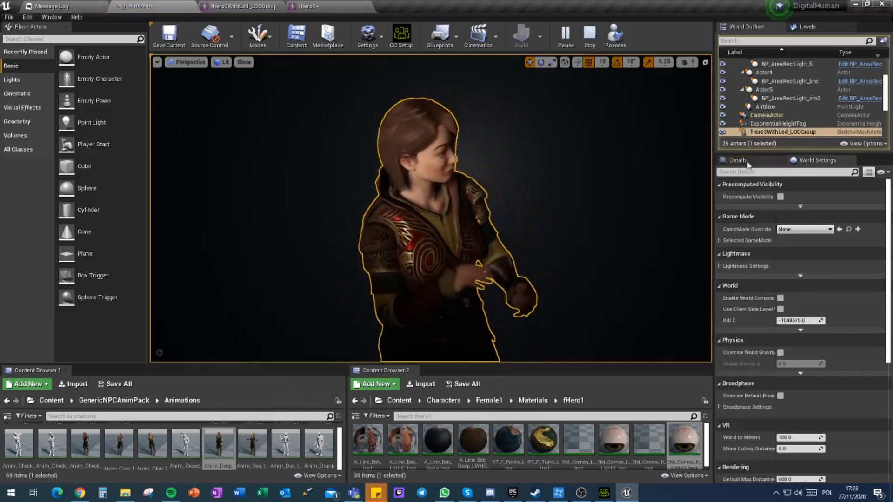
pyautogui.click(745, 161)
pyautogui.moveTo(224, 444); pyautogui.dragTo(796, 328)
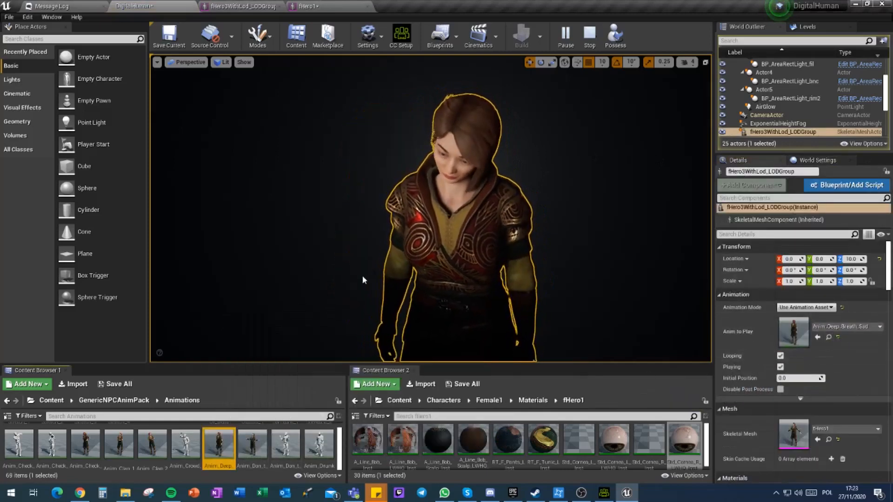
pyautogui.click(309, 283)
# Step: Try other pack animations on the character, including Anim_Call_Guards_1 and Anim_Call_Someone_1
pyautogui.scroll(2, 154, 437)
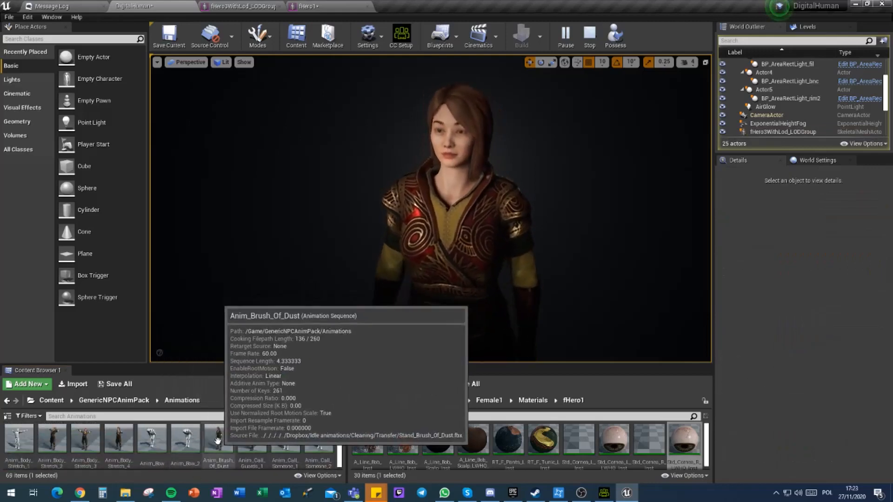
pyautogui.moveTo(214, 432)
pyautogui.mouseDown()
pyautogui.moveTo(375, 432)
pyautogui.moveTo(217, 433)
pyautogui.moveTo(702, 305)
pyautogui.moveTo(251, 437)
pyautogui.moveTo(802, 340)
pyautogui.moveTo(794, 332)
pyautogui.mouseUp()
pyautogui.click(432, 275)
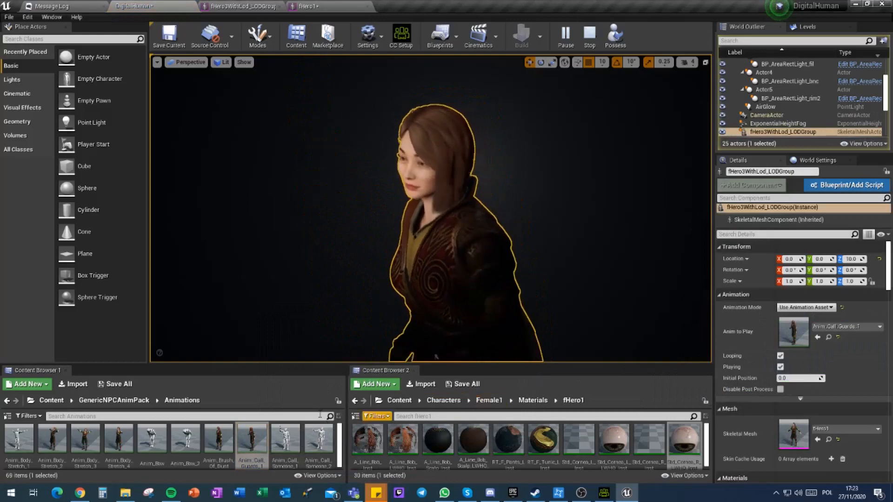
pyautogui.moveTo(285, 439); pyautogui.dragTo(819, 328)
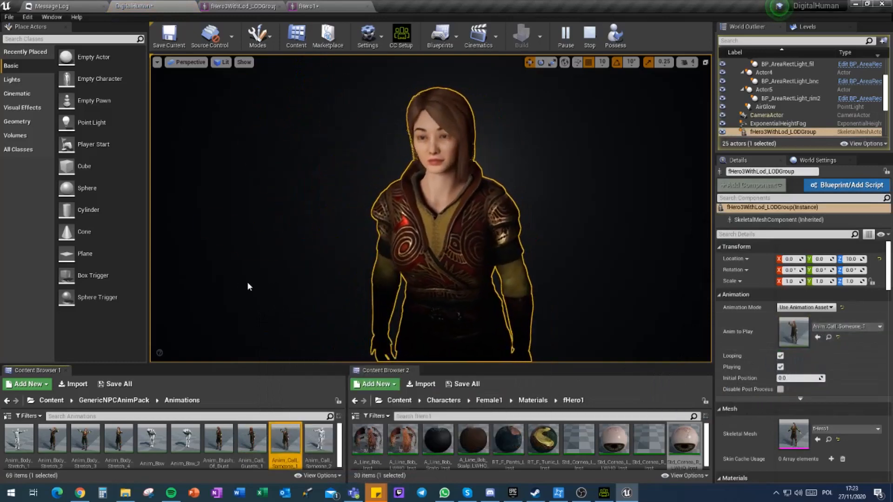
# Step: Assign fHero1_Anim_AvatarCurrentMotion from the Female1 character folder as the character's animation
pyautogui.click(533, 400)
pyautogui.click(489, 400)
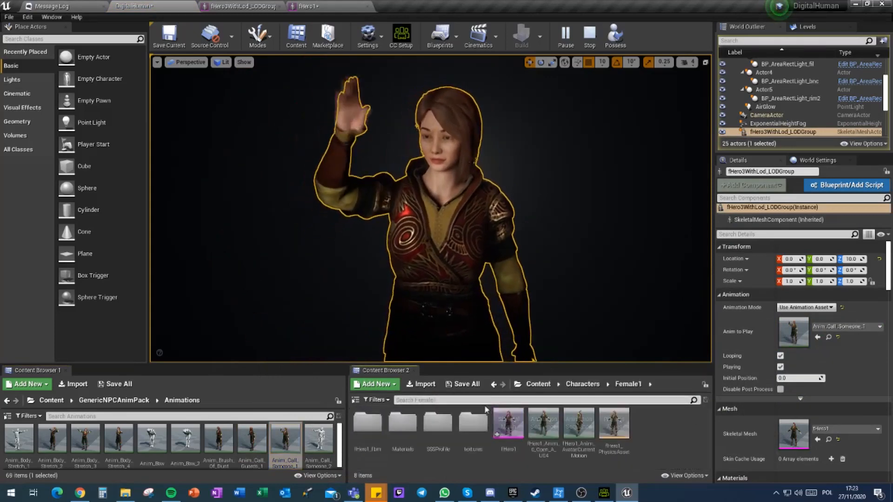
pyautogui.moveTo(579, 425); pyautogui.dragTo(829, 338)
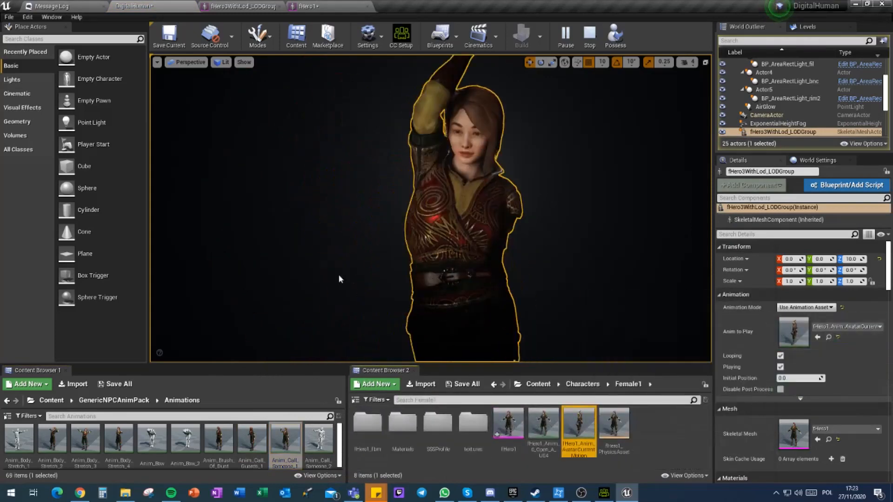
# Step: Set the character's animation to fHero3WithLod_LODGroup_Anim_AvatarCurrentMotion from the Female3 folder and deselect the character
pyautogui.click(584, 384)
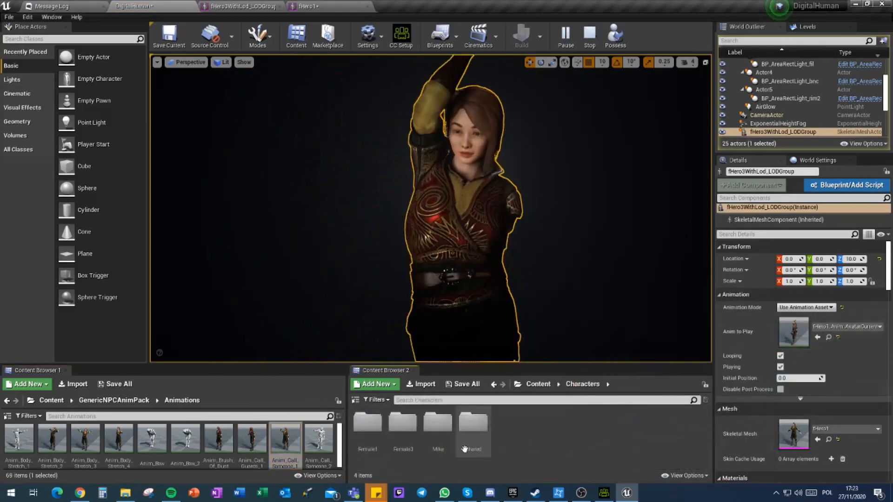
pyautogui.doubleClick(403, 426)
pyautogui.click(580, 425)
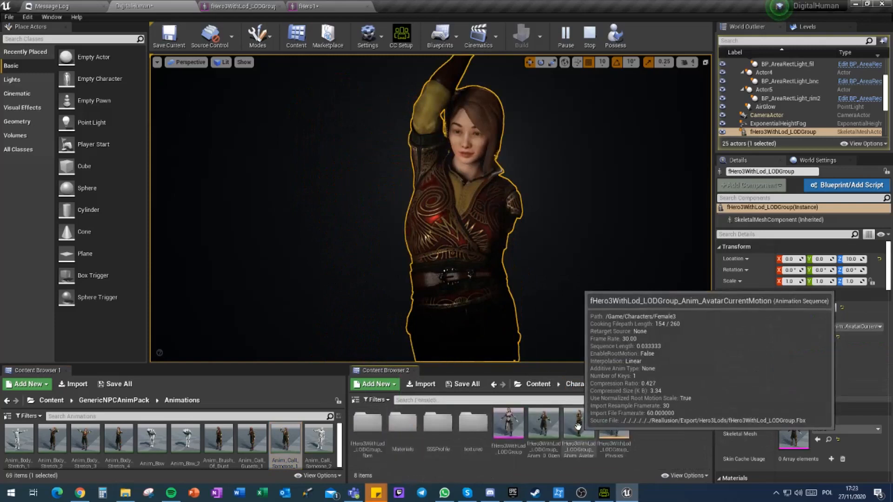
pyautogui.moveTo(580, 426); pyautogui.dragTo(819, 332)
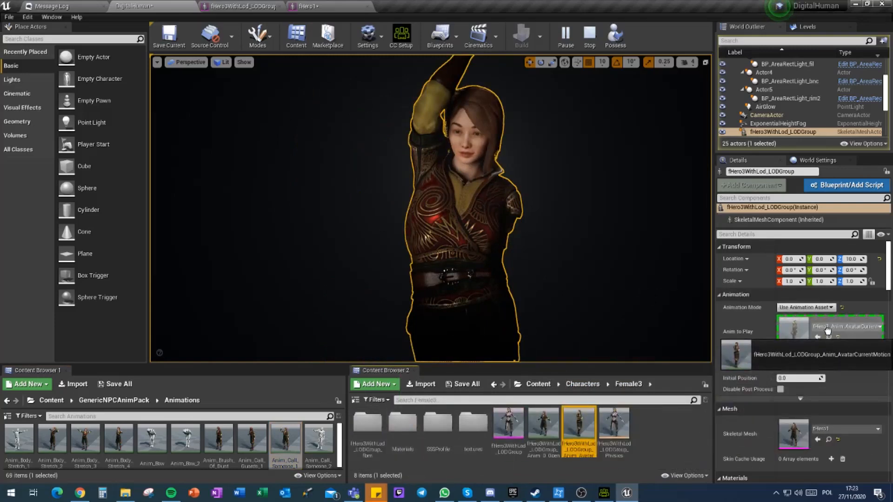
pyautogui.click(381, 280)
# Step: Examine the posed character's face, raised hand and clothing up close from different angles
pyautogui.moveTo(382, 280); pyautogui.dragTo(401, 281, button='right')
pyautogui.press('w')
pyautogui.press('s')
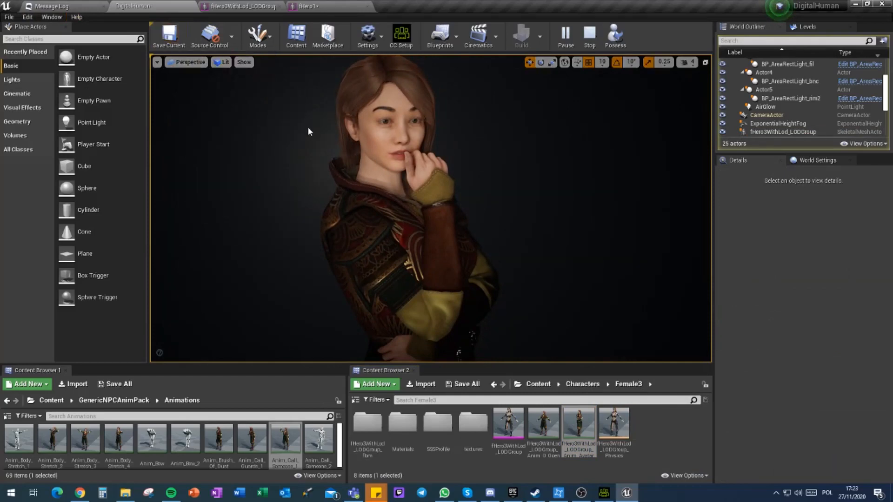
pyautogui.press('s')
pyautogui.moveTo(401, 281); pyautogui.dragTo(367, 286, button='right')
pyautogui.press('w')
pyautogui.press('w')
pyautogui.press('d')
pyautogui.press('s')
pyautogui.press('w')
pyautogui.press('w')
pyautogui.press('w')
pyautogui.press('a')
pyautogui.press('s')
pyautogui.press('d')
pyautogui.press('s')
pyautogui.press('a')
pyautogui.press('w')
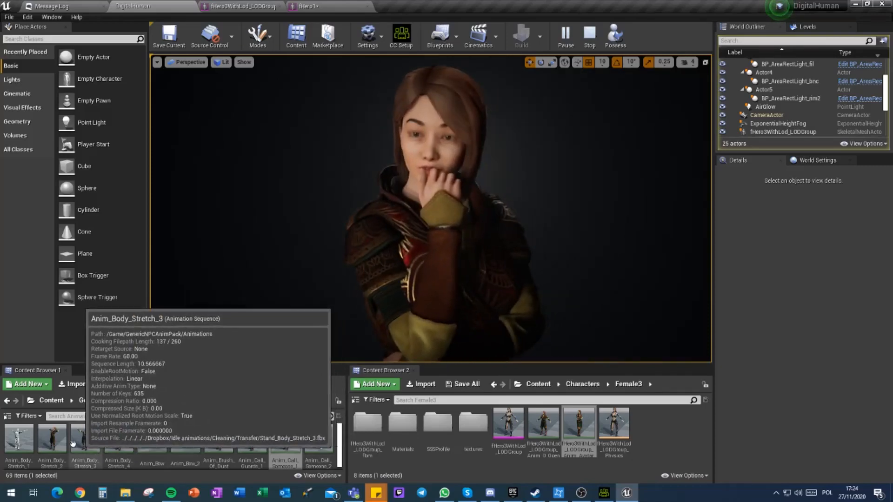
# Step: Assign Anim_Body_Stretch_2 as the character's animation and clear the selection to watch it play
pyautogui.moveTo(52, 442); pyautogui.dragTo(794, 331)
pyautogui.click(431, 261)
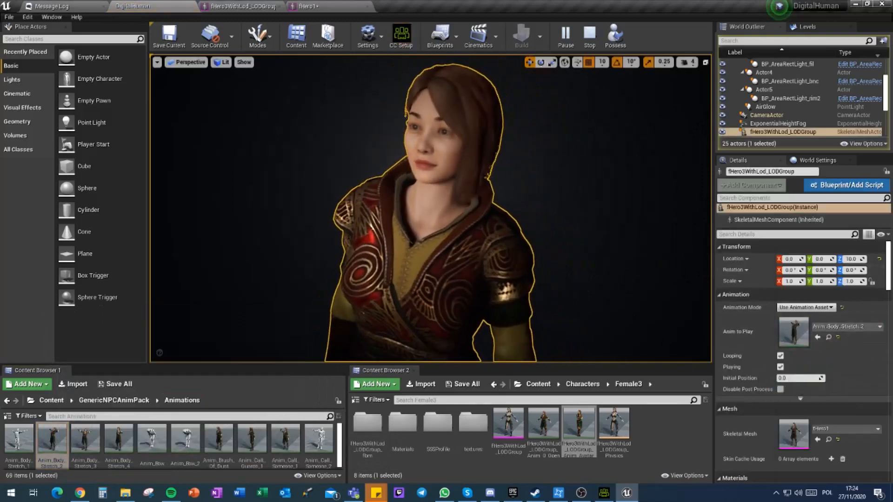
pyautogui.click(293, 273)
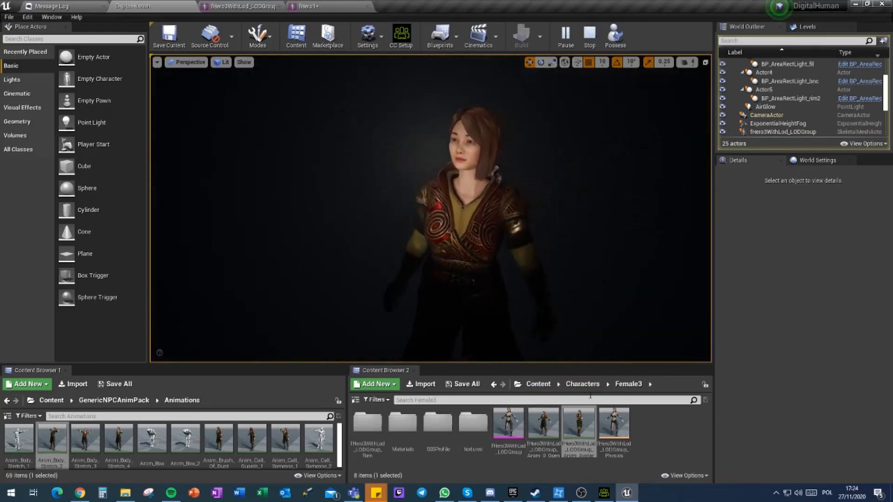
pyautogui.click(667, 423)
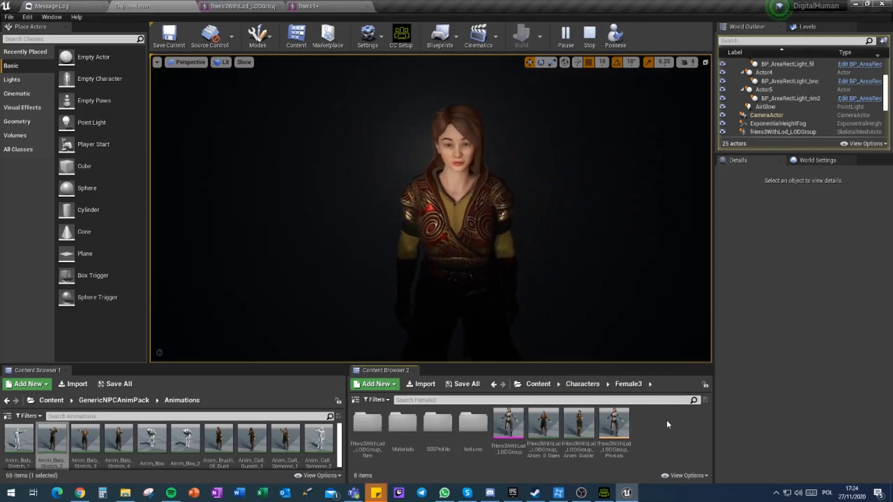